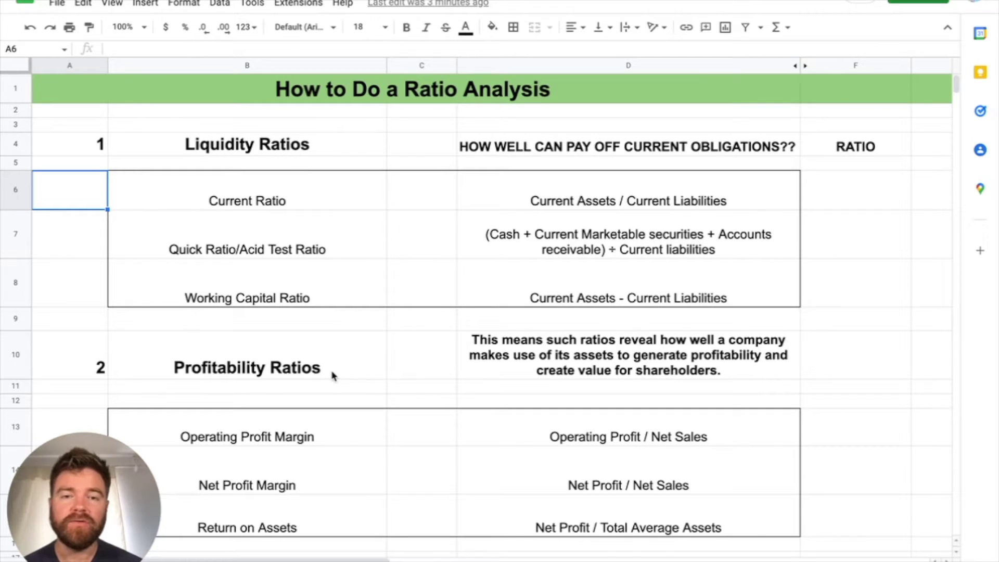
Step: Review the ratio analysis template, the income statement and balance sheet, and the three liquidity ratios
{"action": "scroll", "coordinate": [333, 376], "scroll_direction": "down", "scroll_amount": 3}
{"action": "scroll", "coordinate": [312, 419], "scroll_direction": "up", "scroll_amount": 3}
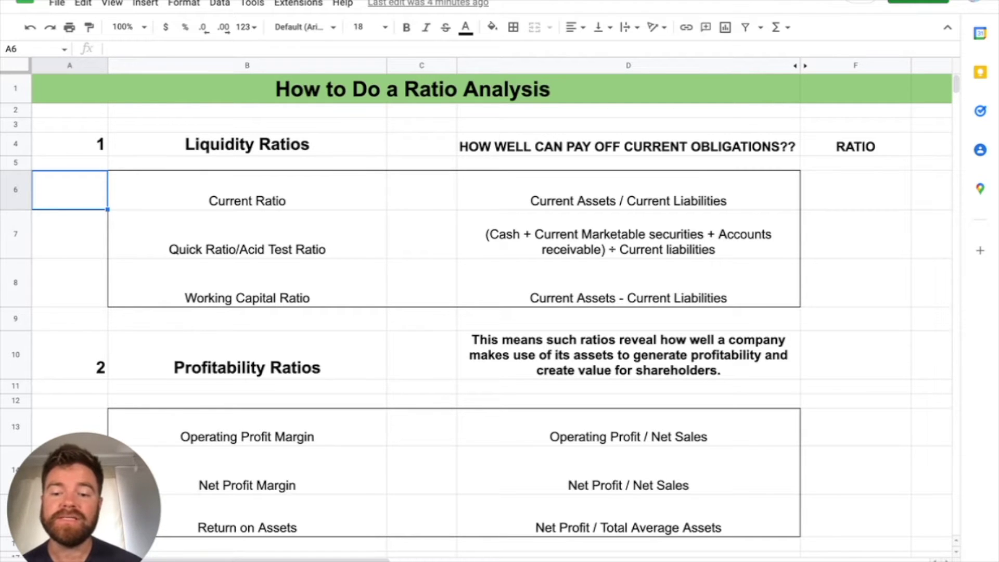
{"action": "key", "text": "ctrl+shift+Page_Down"}
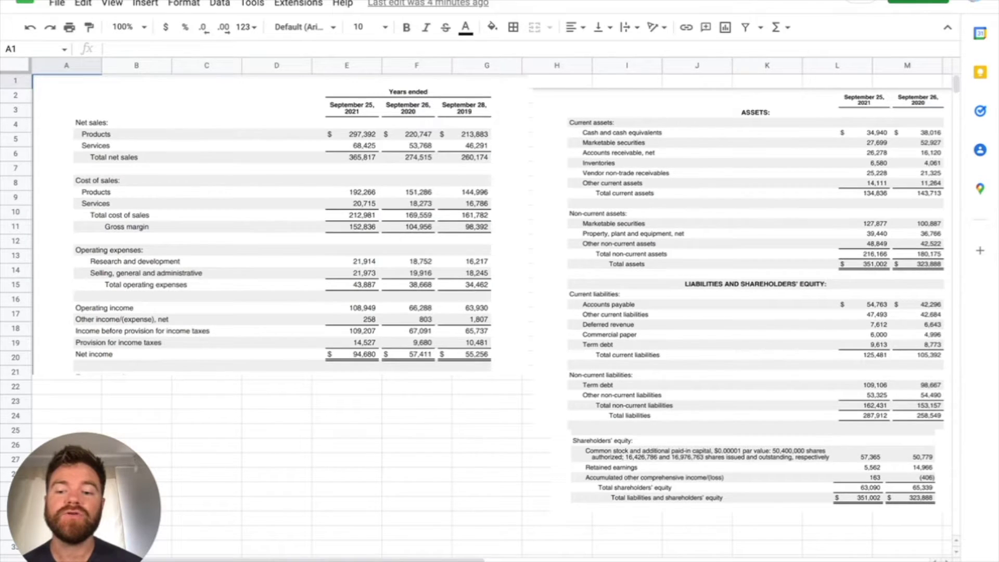
{"action": "key", "text": "ctrl+shift+Page_Up"}
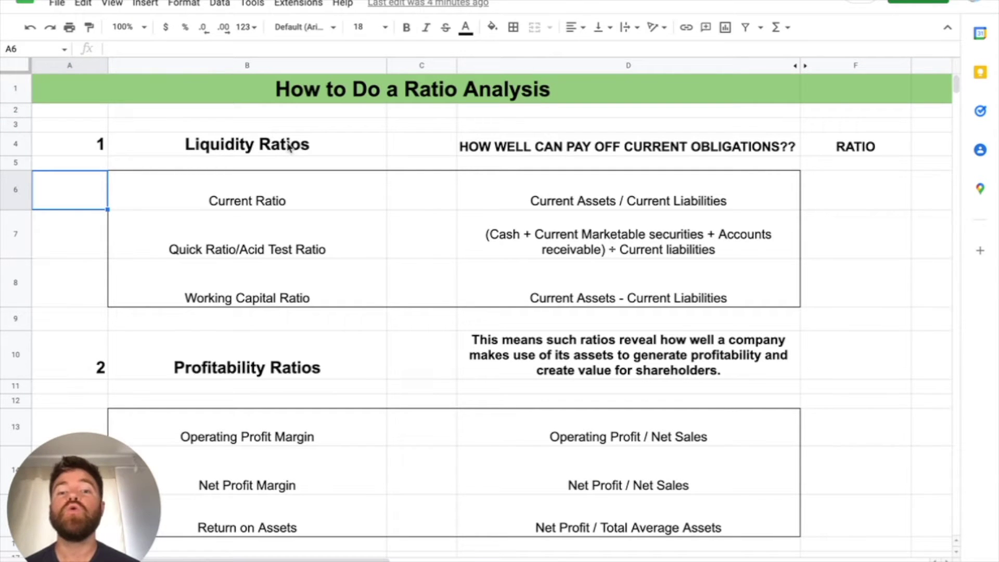
{"action": "left_click", "coordinate": [290, 147]}
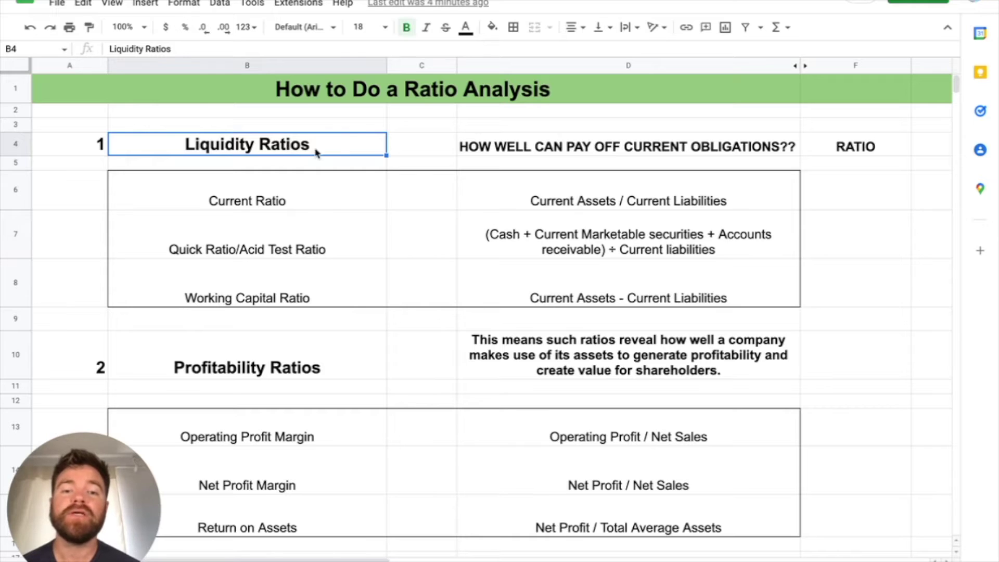
{"action": "left_click", "coordinate": [502, 152]}
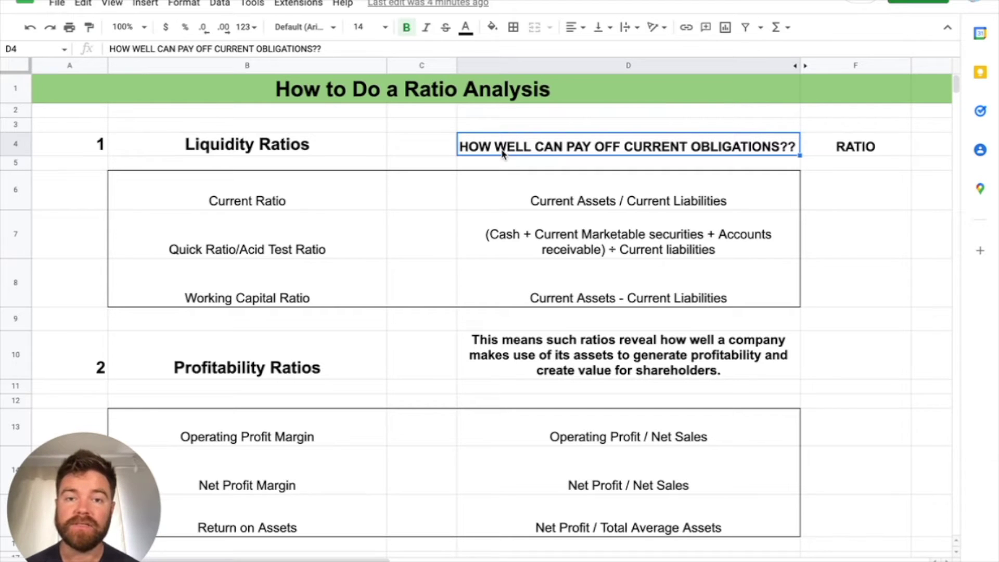
{"action": "left_click", "coordinate": [343, 208]}
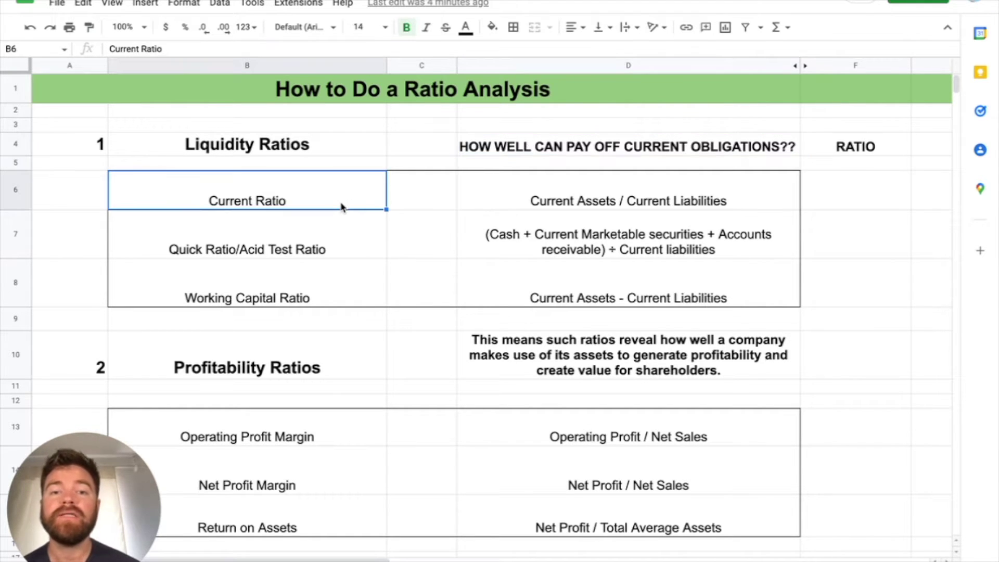
{"action": "left_click", "coordinate": [290, 239]}
{"action": "left_click", "coordinate": [291, 293]}
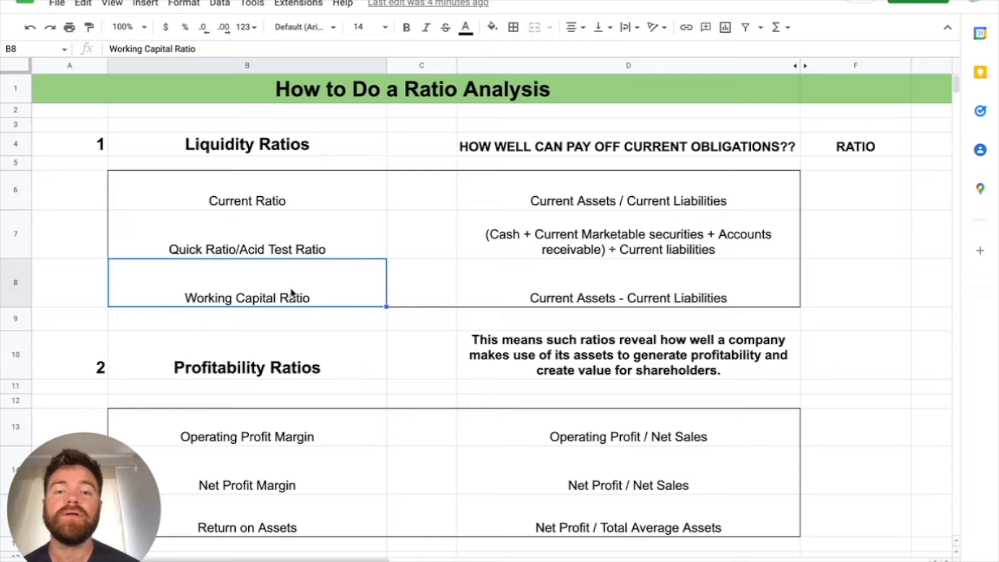
{"action": "left_click", "coordinate": [309, 207]}
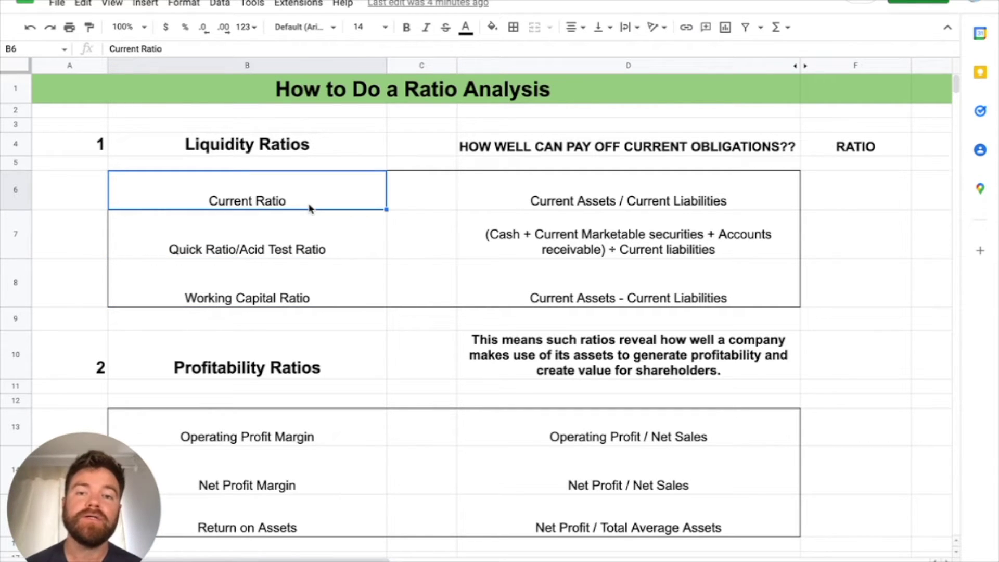
Step: Calculate the current ratio in F6 from total current assets and total current liabilities with =134836/125481
{"action": "left_click", "coordinate": [588, 204]}
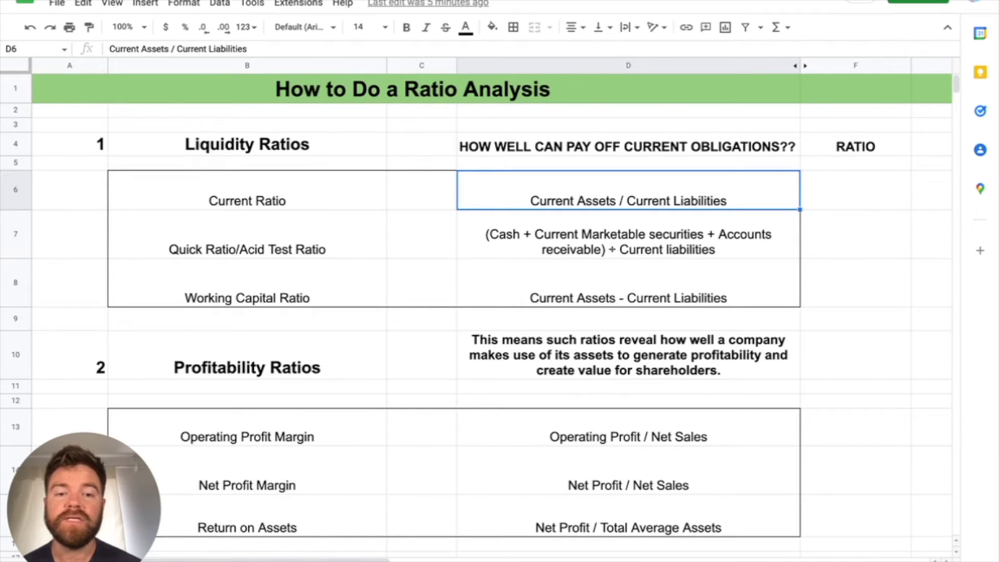
{"action": "key", "text": "ctrl+shift+Page_Down"}
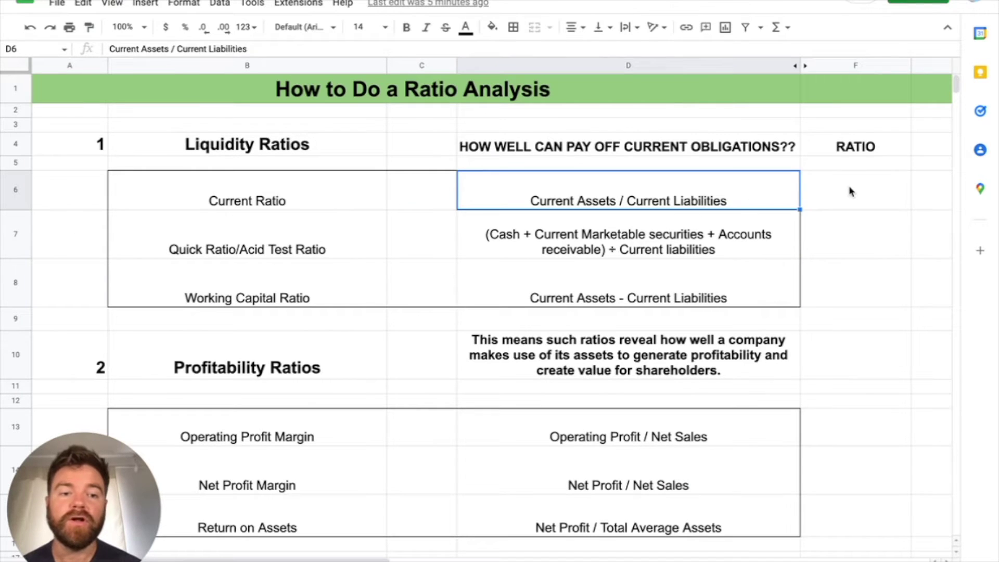
{"action": "left_click", "coordinate": [848, 192]}
{"action": "type", "text": "=134/"}
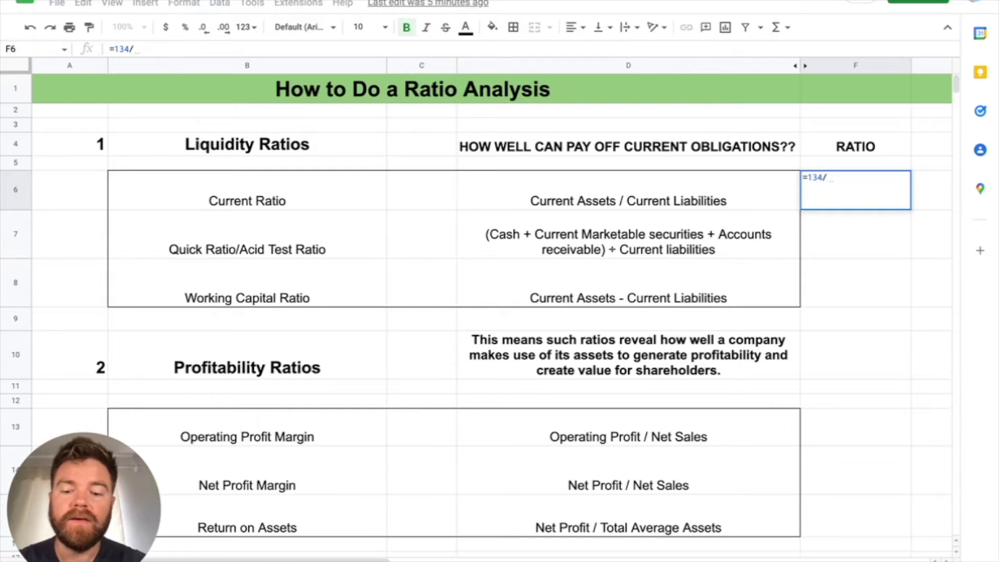
{"action": "key", "text": "BackSpace"}
{"action": "type", "text": "836/"}
{"action": "left_click", "coordinate": [267, 559]}
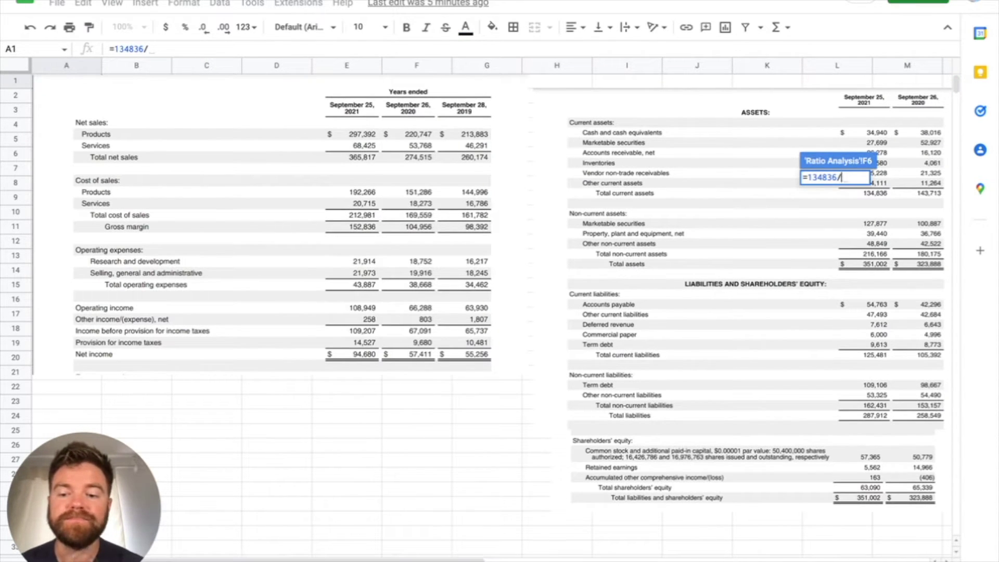
{"action": "type", "text": "125481"}
{"action": "key", "text": "Return"}
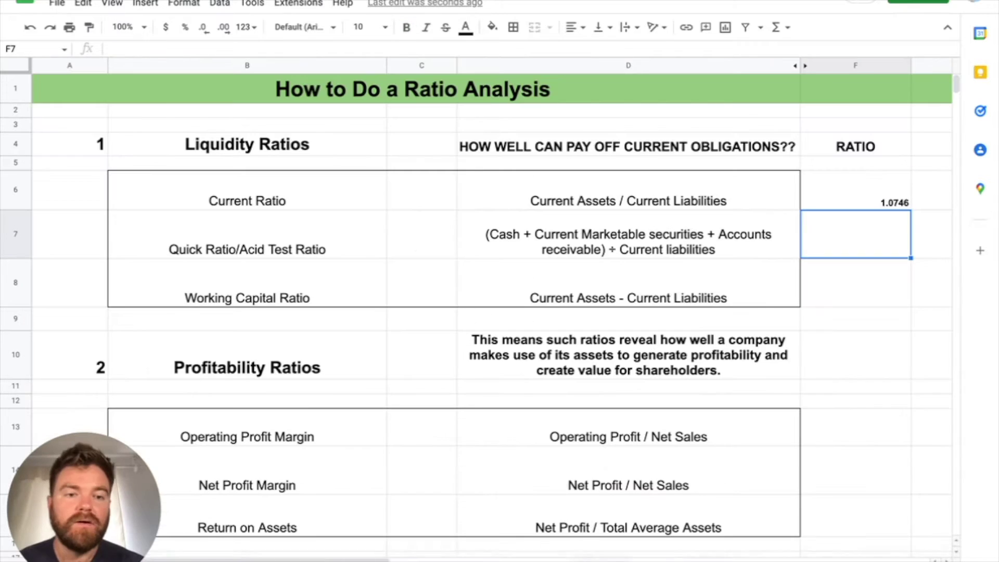
Step: Set the font size of the current ratio result in F6 to 14
{"action": "left_click", "coordinate": [887, 202]}
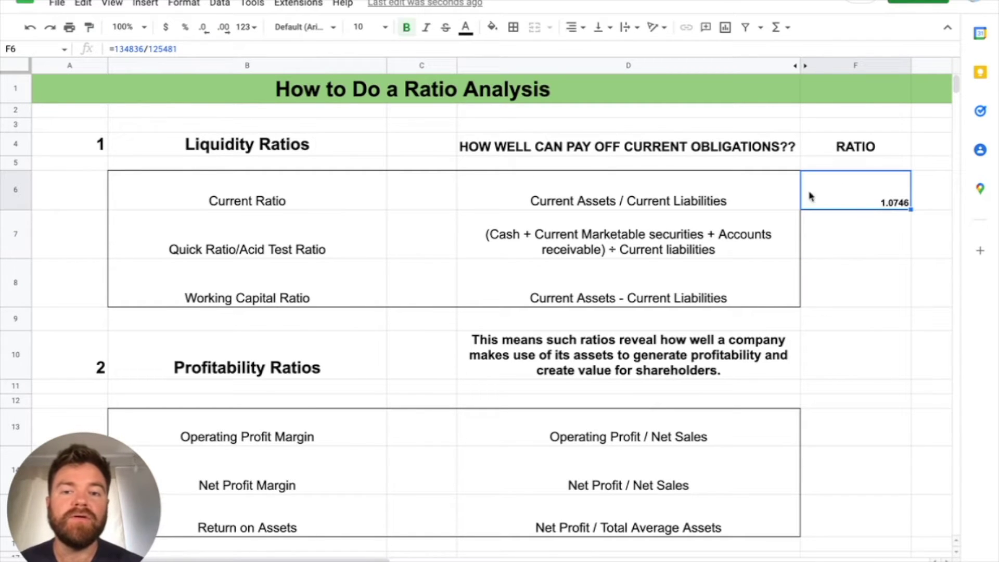
{"action": "left_click", "coordinate": [386, 32]}
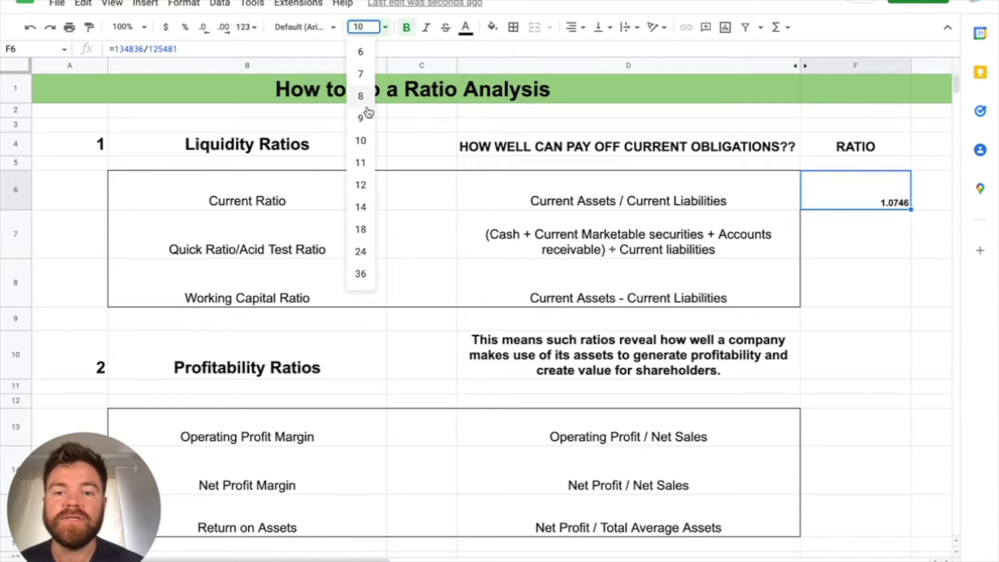
{"action": "left_click", "coordinate": [361, 206]}
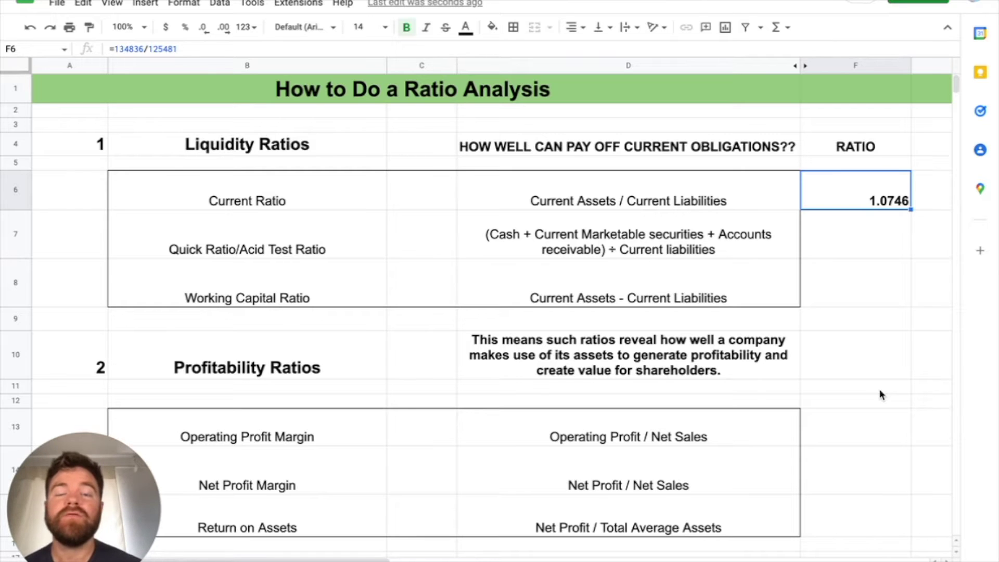
Step: In the current ratio evaluation cell, enter "Positive. Apple can sufficiently pay off it's current obligations with current assets because we have a ration > 1."
{"action": "left_click", "coordinate": [864, 258]}
{"action": "scroll", "coordinate": [863, 258], "scroll_direction": "right", "scroll_amount": 2}
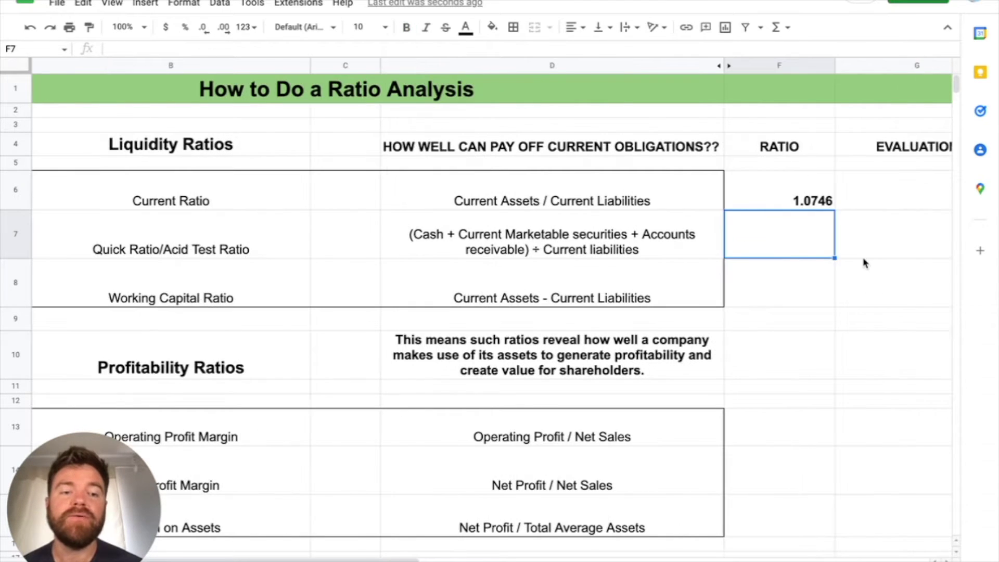
{"action": "left_click", "coordinate": [861, 217]}
{"action": "left_click", "coordinate": [866, 197]}
{"action": "scroll", "coordinate": [866, 199], "scroll_direction": "right", "scroll_amount": 3}
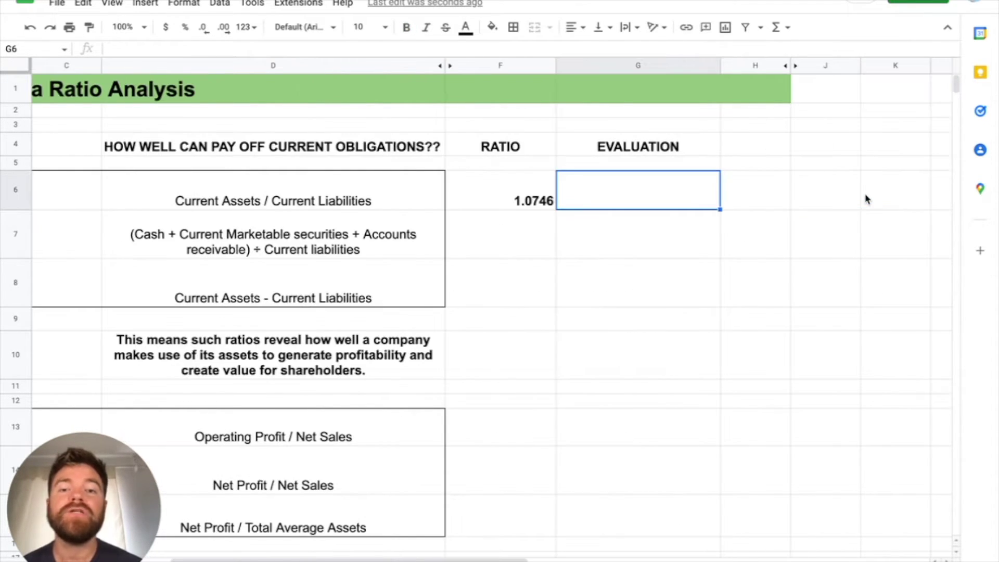
{"action": "type", "text": "Positive. Apple can sufficciently pay off it's current obligations with current assets because we have a ration > 1."}
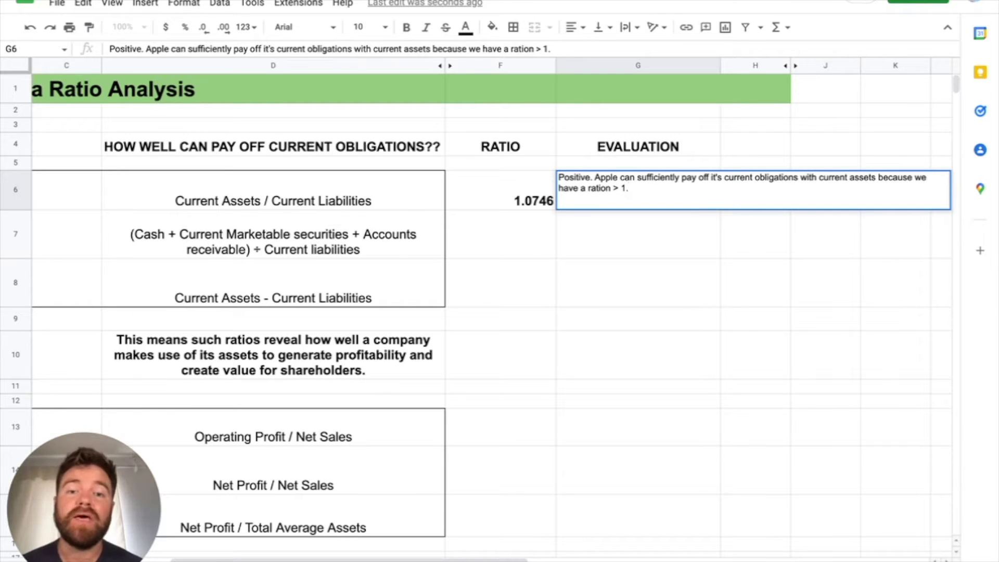
{"action": "left_click", "coordinate": [67, 190]}
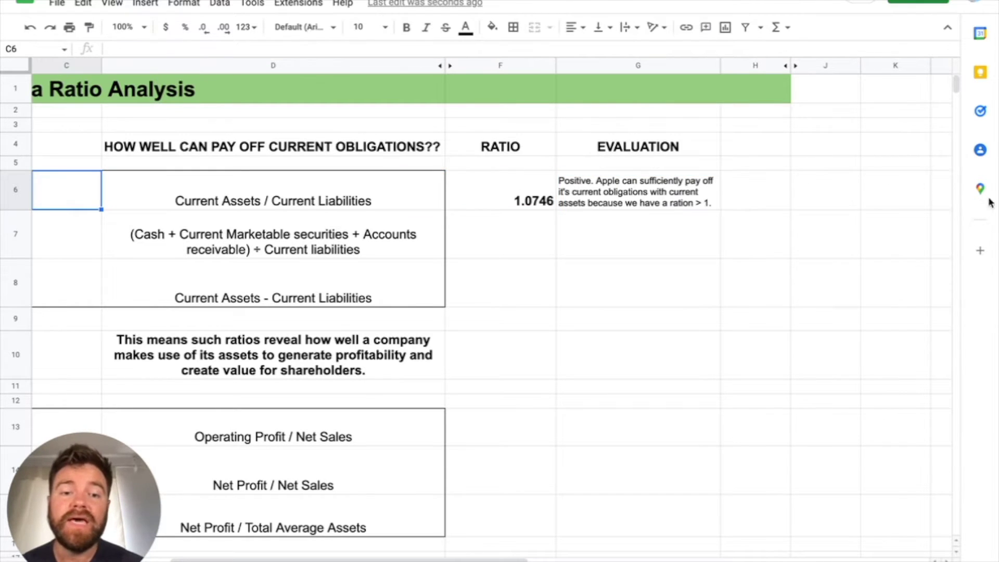
Step: Correct "ration" to "ratio" in the current ratio evaluation text in G6
{"action": "left_click", "coordinate": [639, 200]}
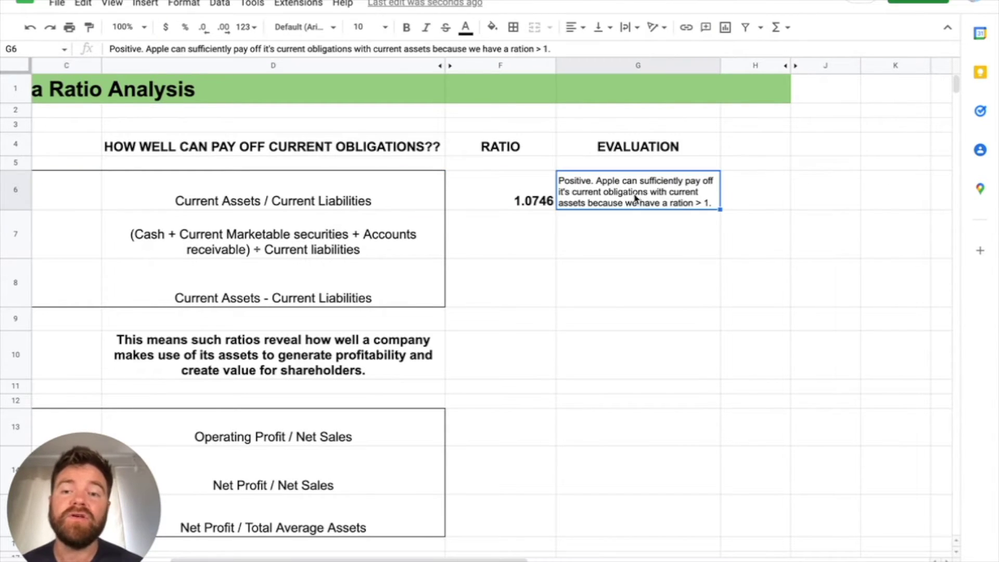
{"action": "left_click", "coordinate": [534, 48]}
{"action": "key", "text": "BackSpace"}
{"action": "key", "text": "Return"}
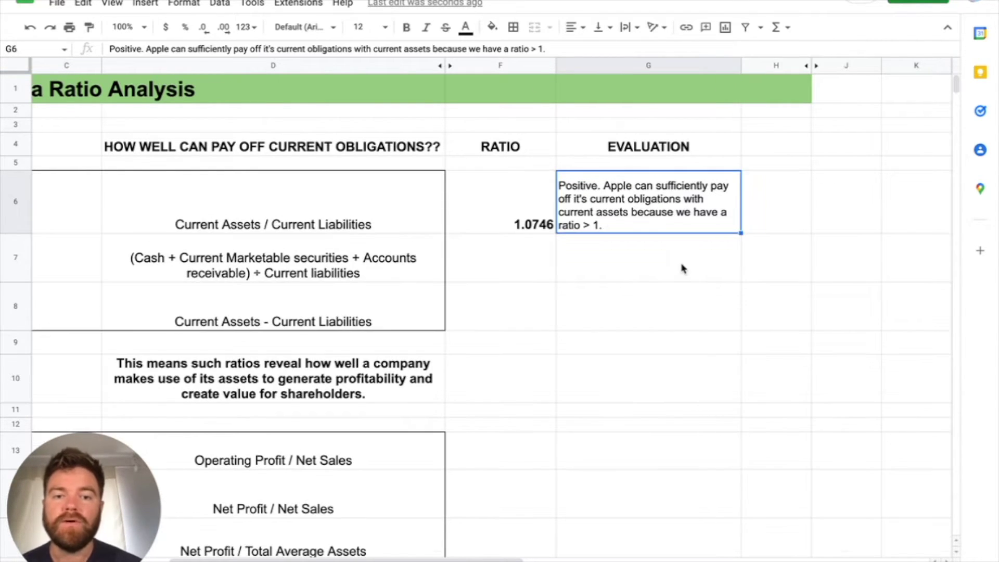
Step: Compare the quick ratio and current ratio formulas, and check the balance sheet for cash, marketable securities and receivables
{"action": "left_click", "coordinate": [684, 269]}
{"action": "scroll", "coordinate": [509, 319], "scroll_direction": "left", "scroll_amount": 5}
{"action": "left_click", "coordinate": [317, 259]}
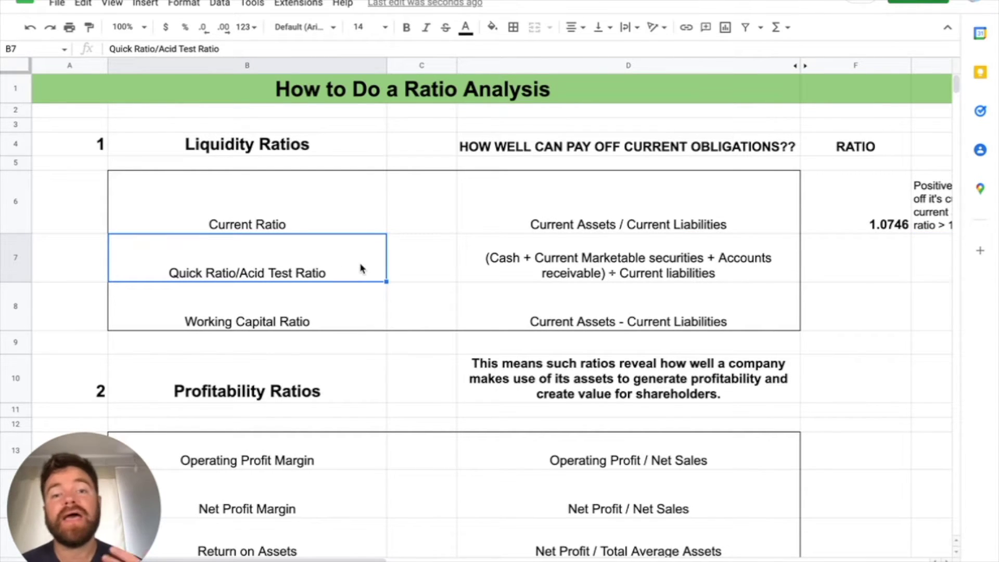
{"action": "left_click", "coordinate": [662, 269]}
{"action": "left_click", "coordinate": [595, 219]}
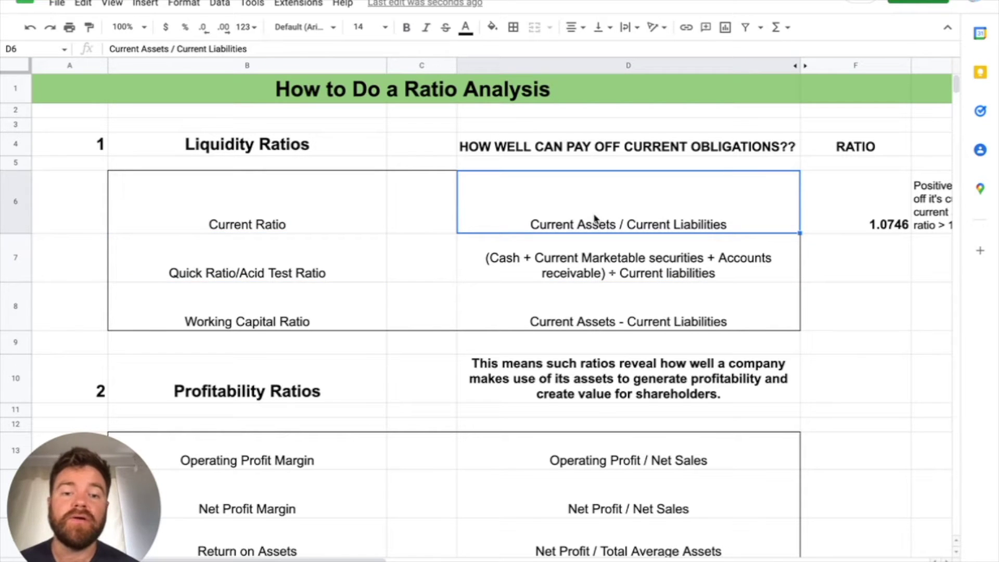
{"action": "left_click", "coordinate": [611, 259]}
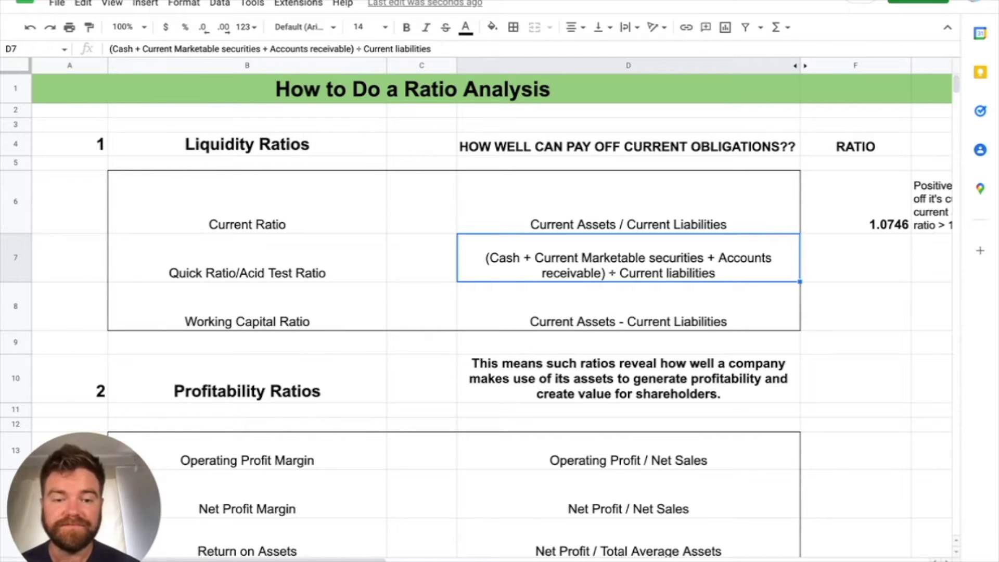
{"action": "key", "text": "ctrl+Page_Down"}
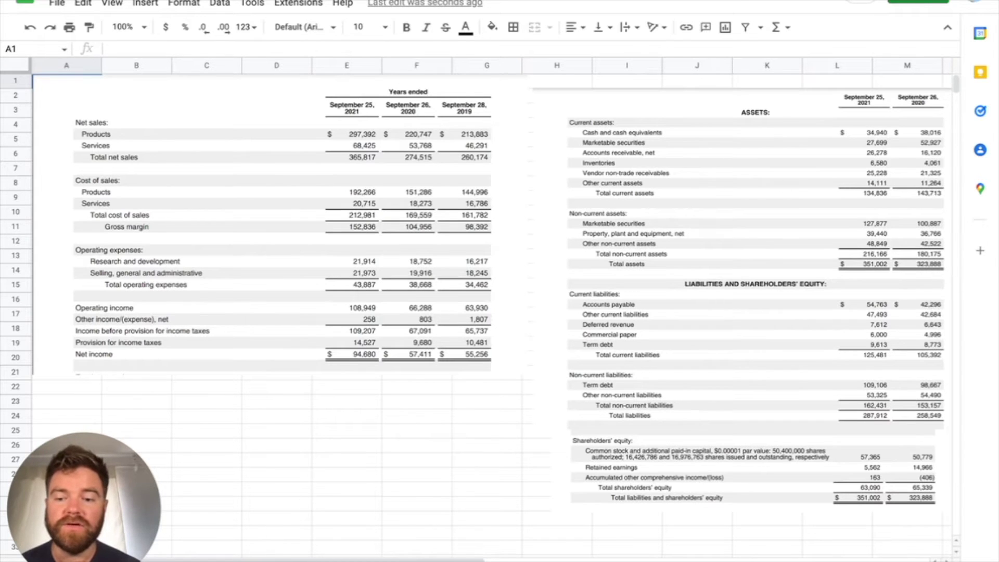
{"action": "key", "text": "ctrl+shift+Page_Down"}
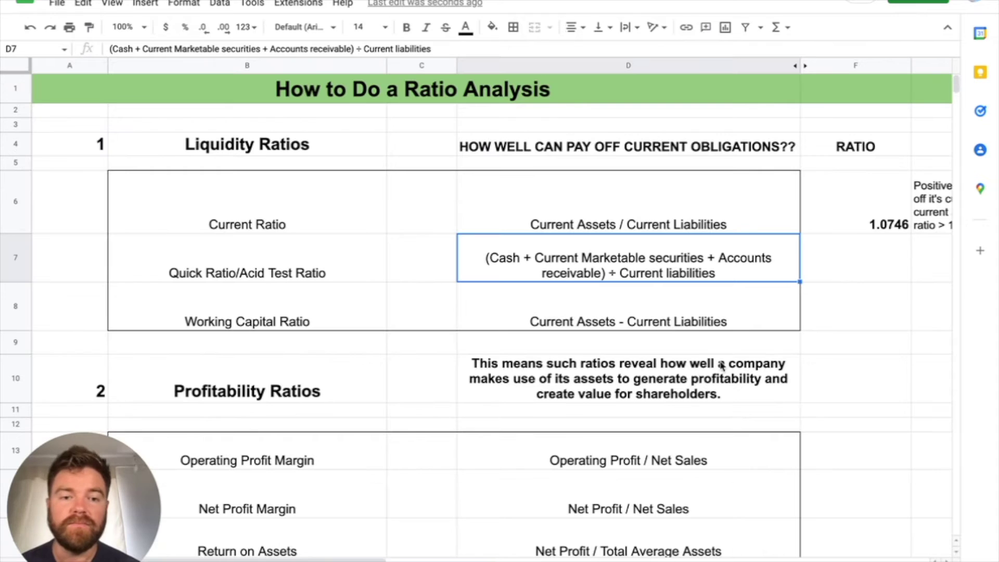
Step: Begin the quick ratio formula in F7 with the cash figure in parentheses, as =(34390)
{"action": "left_click", "coordinate": [839, 267]}
{"action": "type", "text": "="}
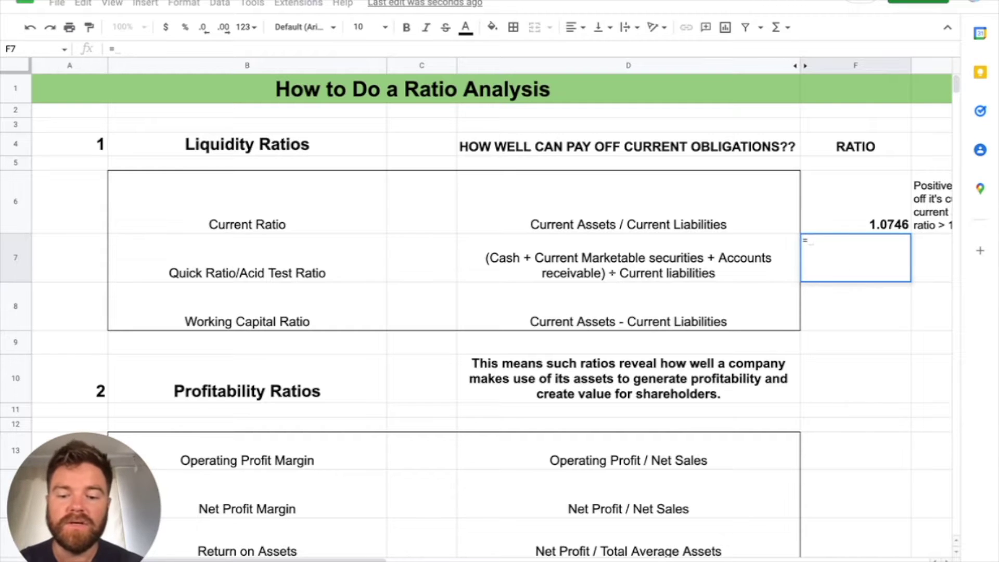
{"action": "type", "text": "34390"}
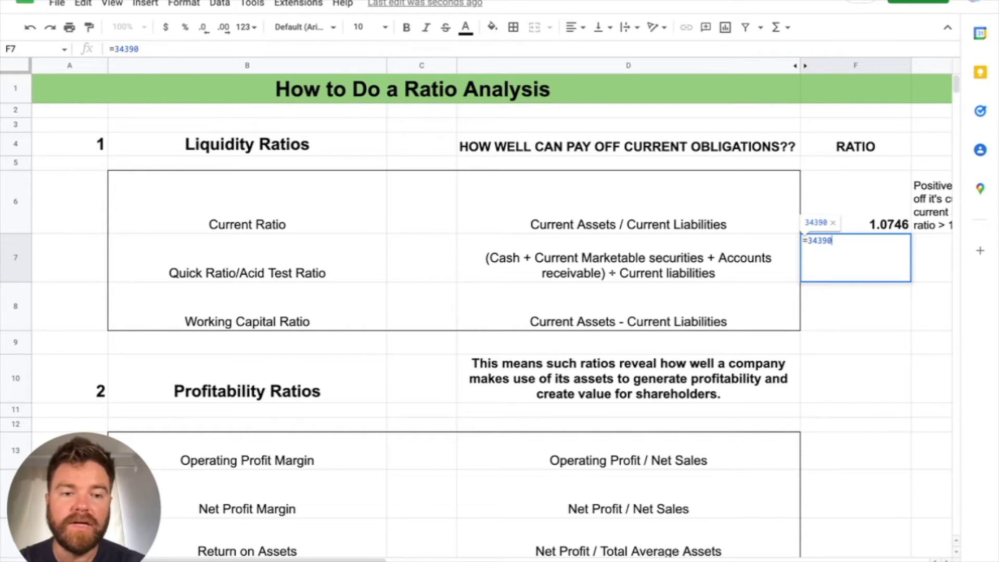
{"action": "key", "text": "Left"}
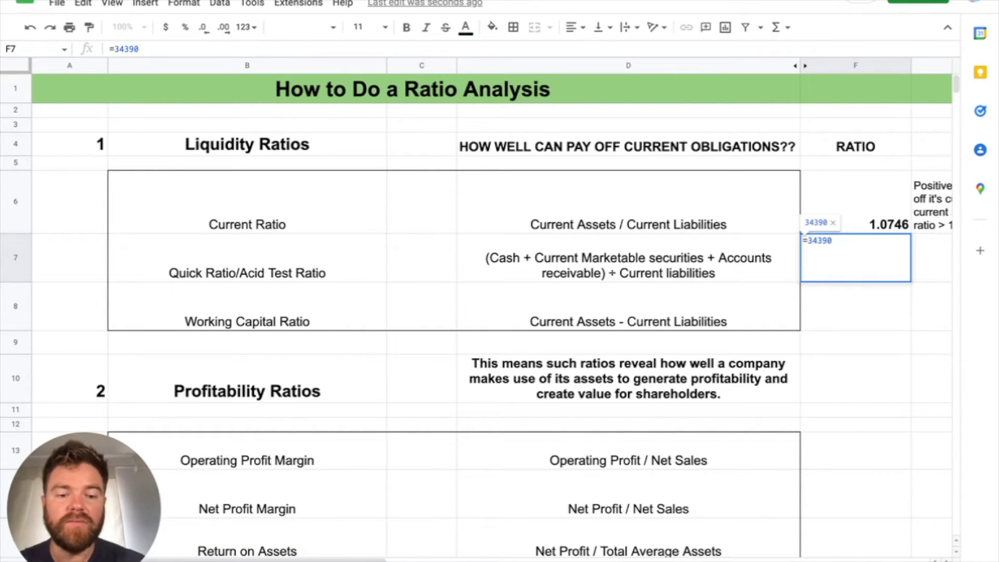
{"action": "type", "text": "("}
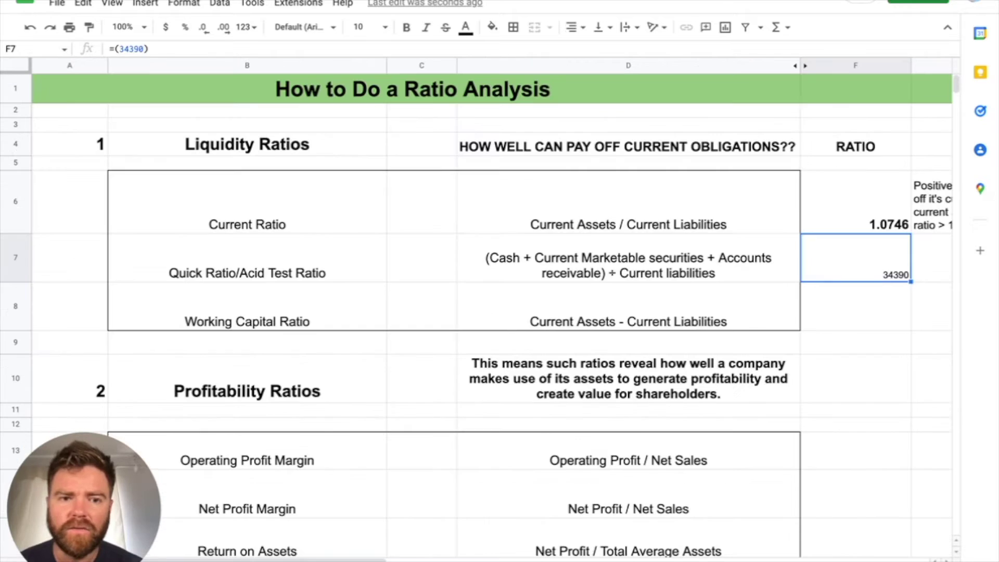
Step: Correct the cash figure in the F7 quick ratio formula to 34940 and follow it with a plus sign
{"action": "left_click", "coordinate": [144, 49]}
{"action": "key", "text": "BackSpace"}
{"action": "key", "text": "BackSpace"}
{"action": "key", "text": "BackSpace"}
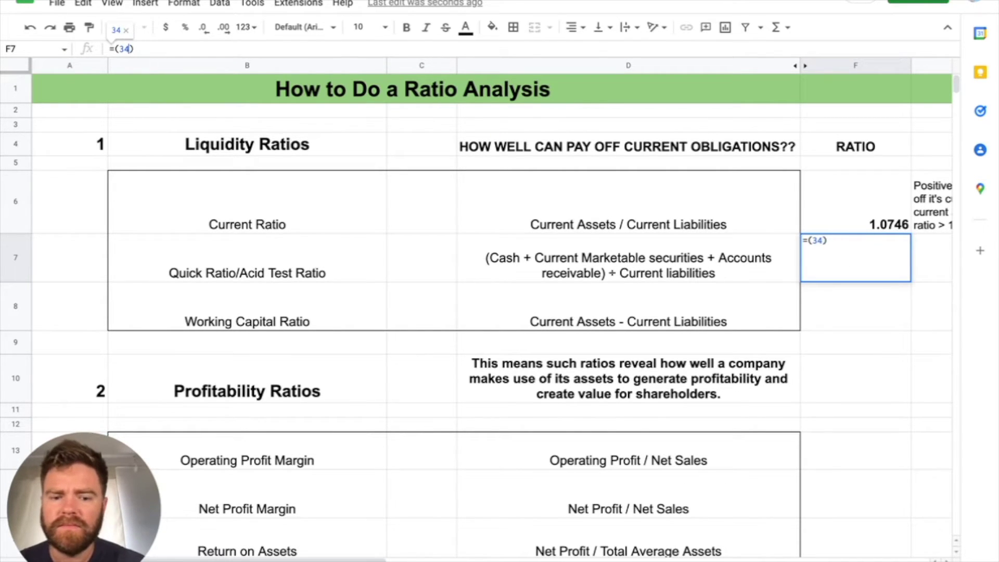
{"action": "type", "text": "940+"}
Step: Complete the quick ratio formula with marketable securities, receivables and total current liabilities from the balance sheet, as =(34940+27699+26278)/125481
{"action": "key", "text": "ctrl+shift+Page_Down"}
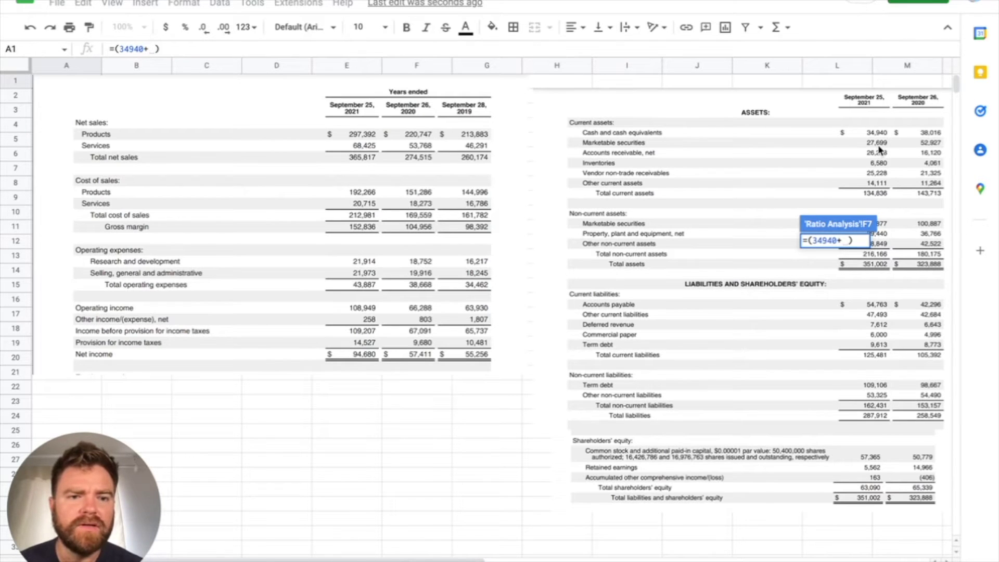
{"action": "left_click", "coordinate": [860, 242]}
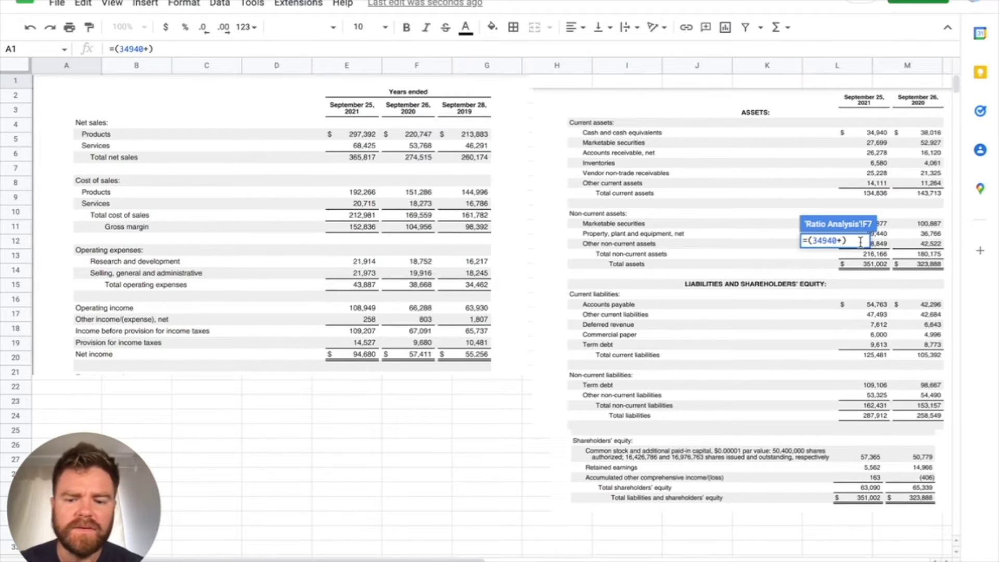
{"action": "type", "text": "27699"}
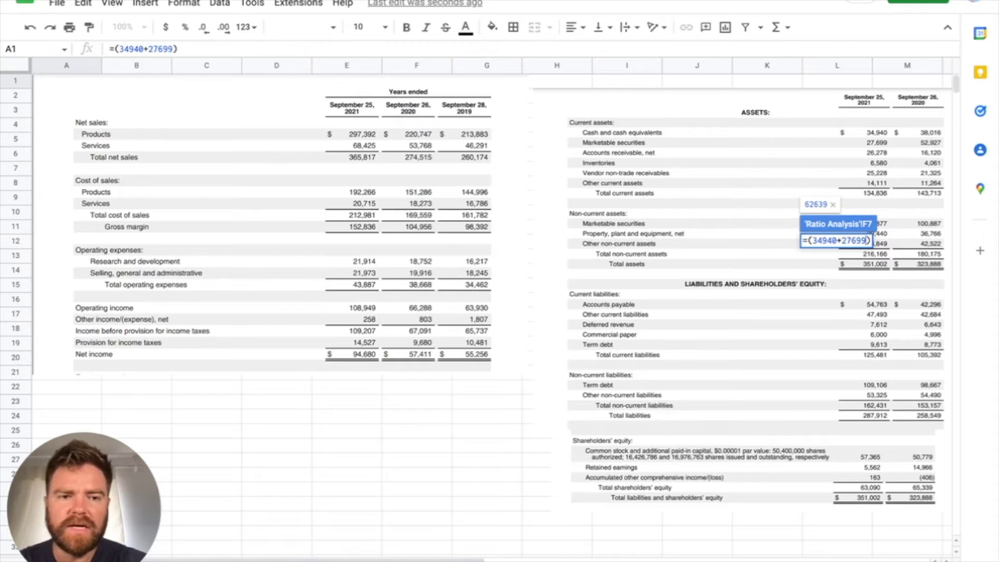
{"action": "type", "text": "+"}
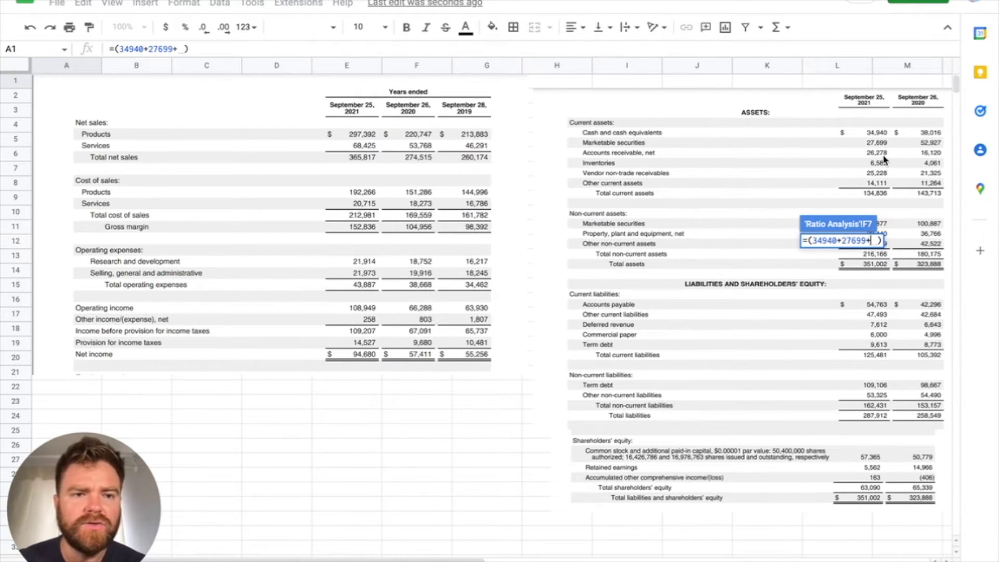
{"action": "type", "text": "26278)"}
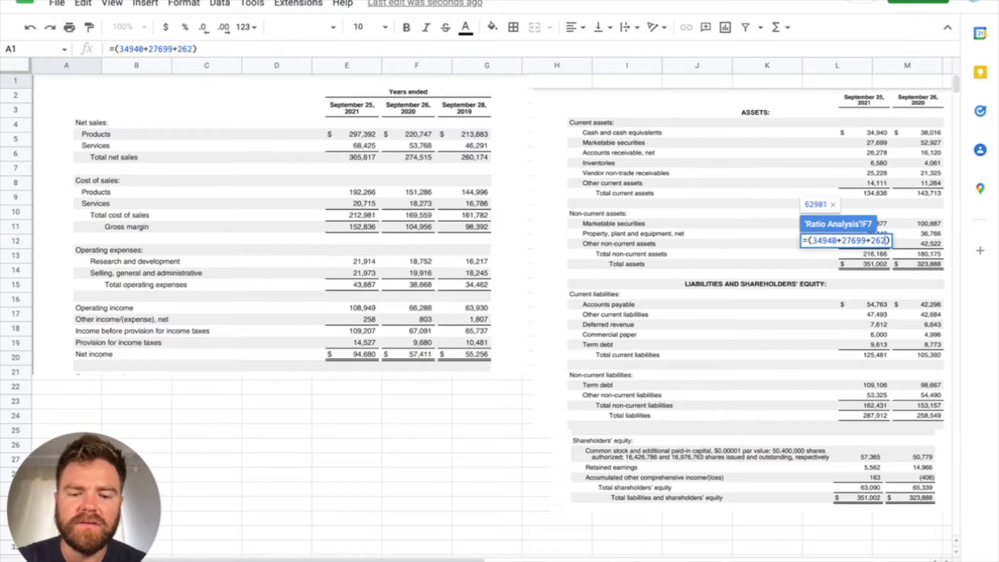
{"action": "type", "text": "/"}
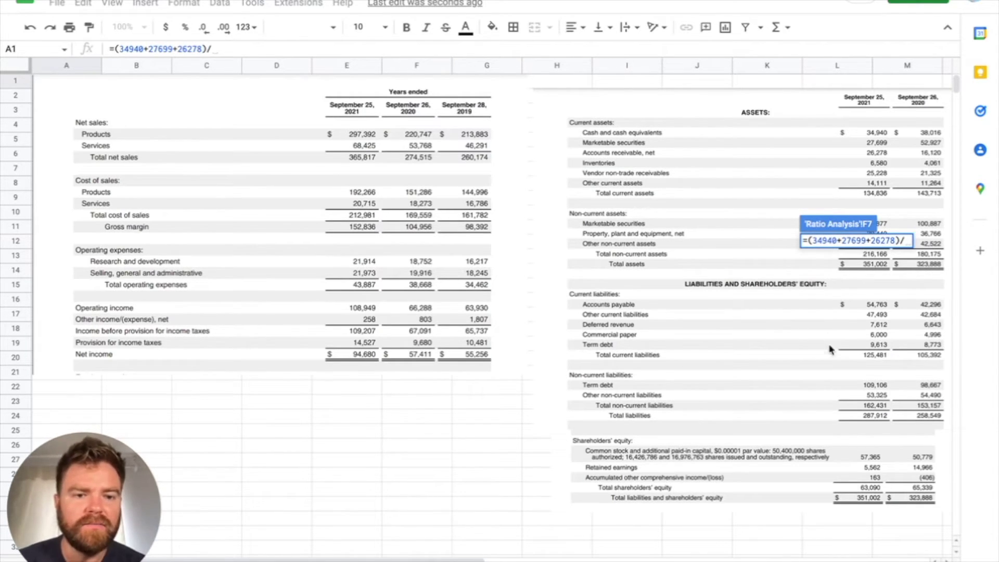
{"action": "type", "text": "1"}
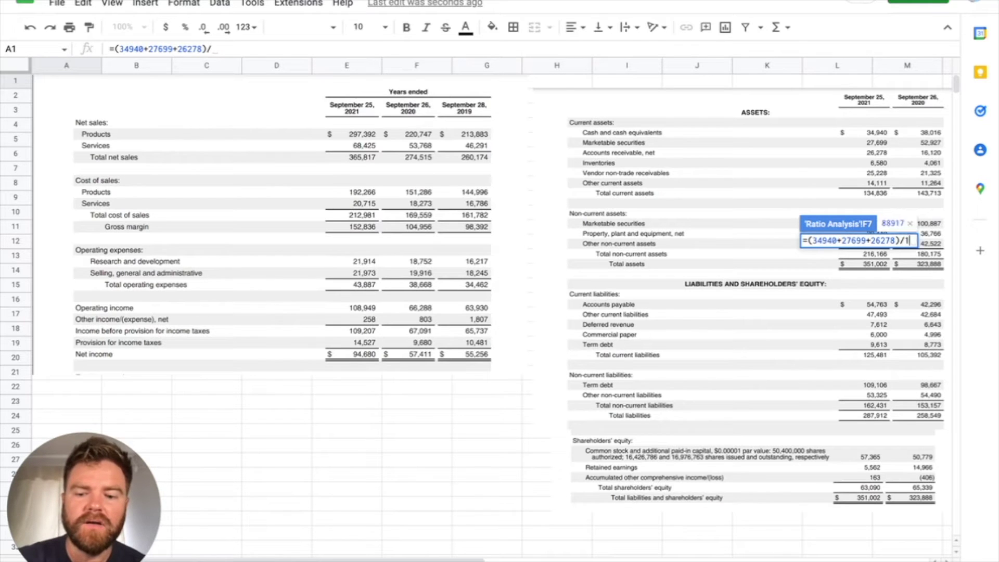
{"action": "type", "text": "25481"}
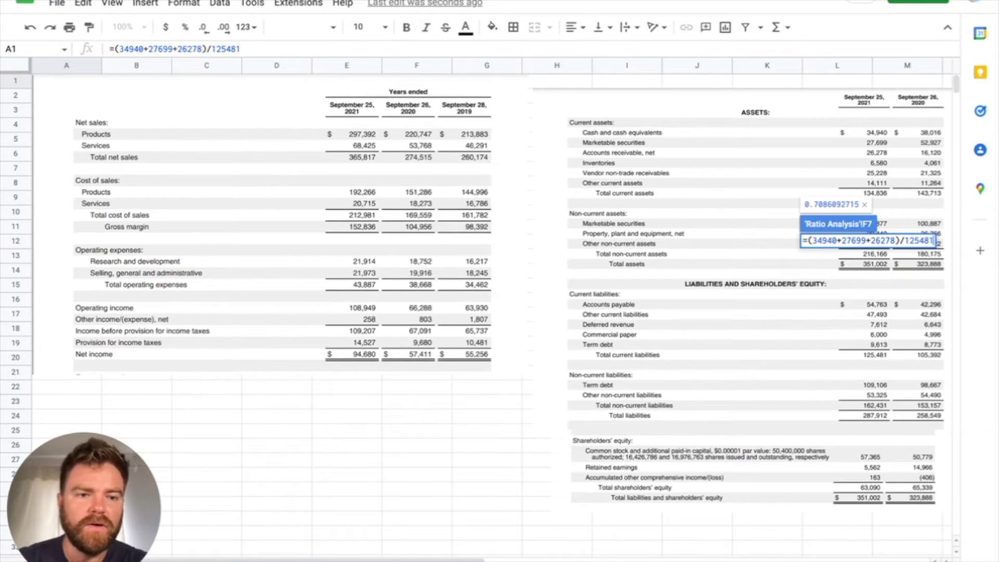
{"action": "key", "text": "Return"}
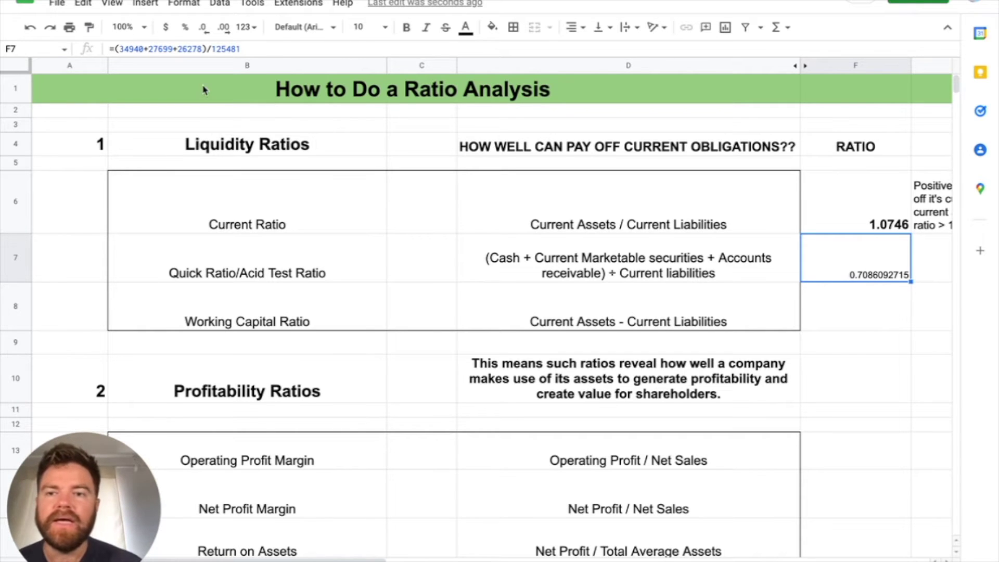
Step: Copy the formatting of the current ratio value in F6 onto the quick ratio in F7
{"action": "key", "text": "Up"}
{"action": "left_click", "coordinate": [90, 27]}
{"action": "left_click", "coordinate": [848, 274]}
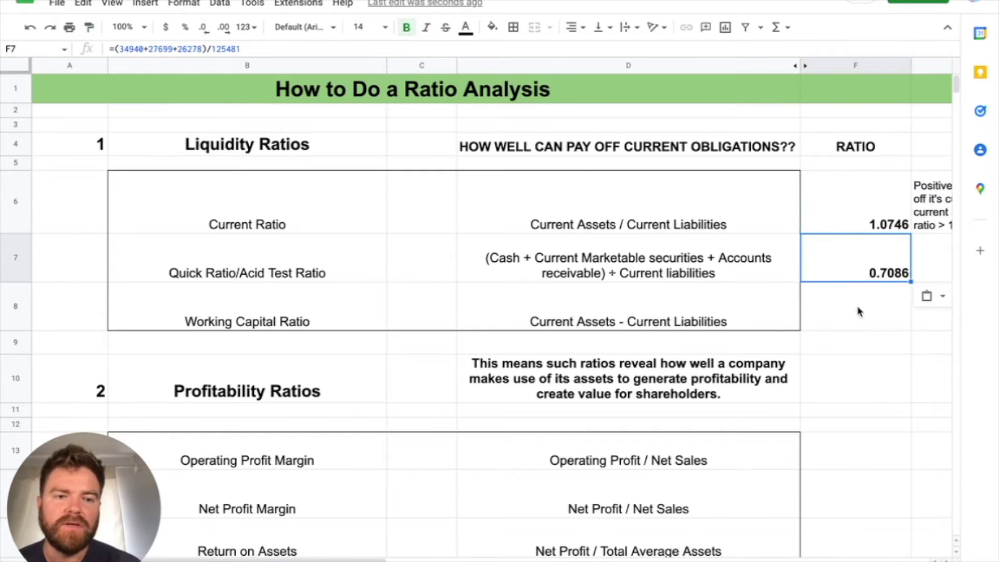
Step: In the quick ratio evaluation cell G7, enter "The most liquid assets can only pay off roughly 70% of current obligations."
{"action": "key", "text": "Right"}
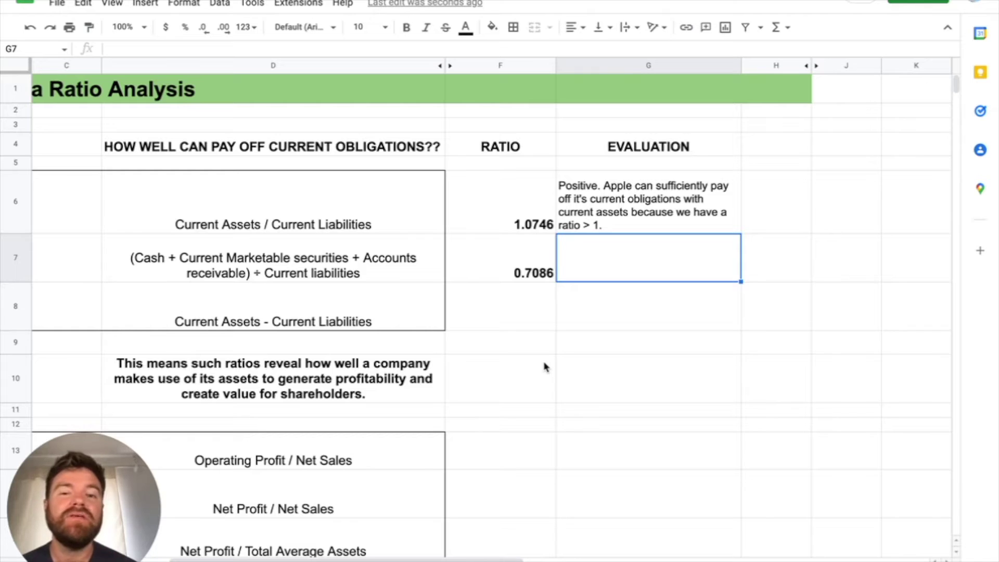
{"action": "double_click", "coordinate": [602, 257]}
{"action": "type", "text": "The most liquid assets can only pay off rough"}
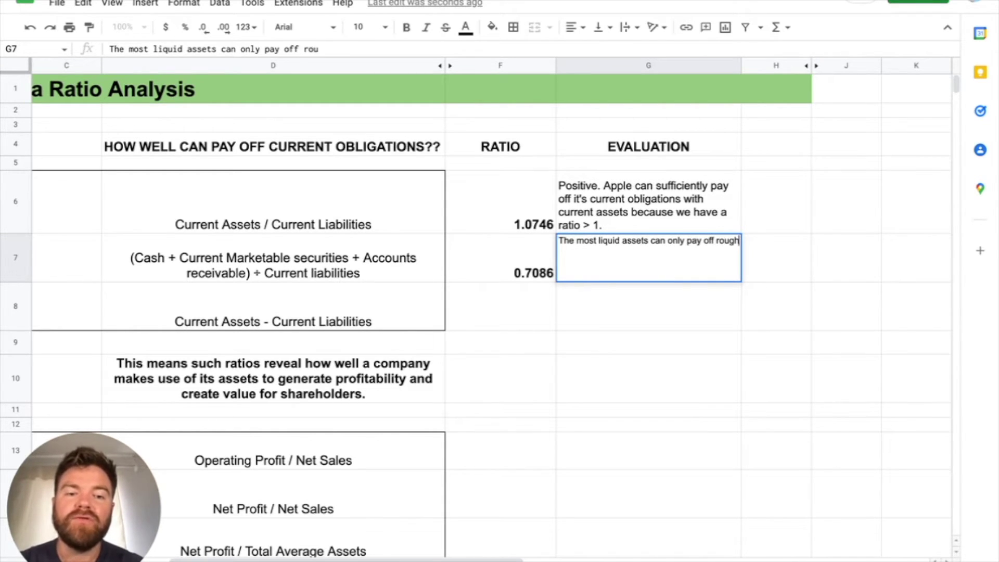
{"action": "type", "text": "ly "}
{"action": "type", "text": "70"}
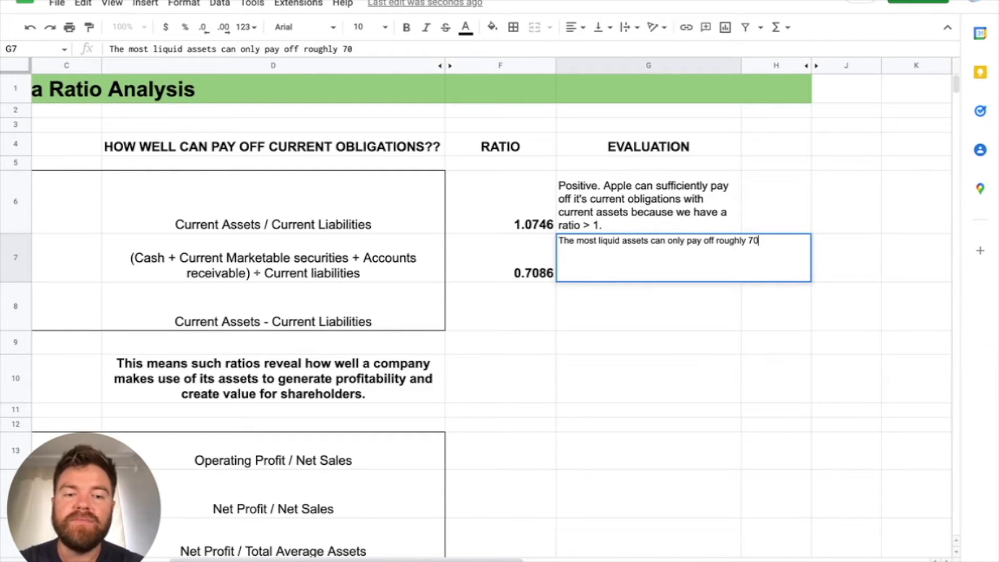
{"action": "type", "text": "% of curre"}
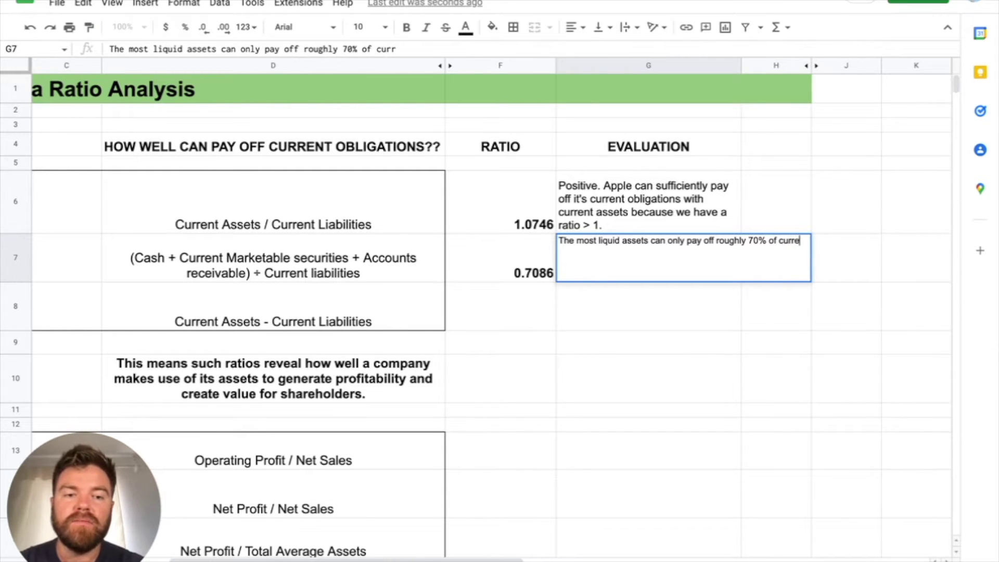
{"action": "type", "text": "nt obligations."}
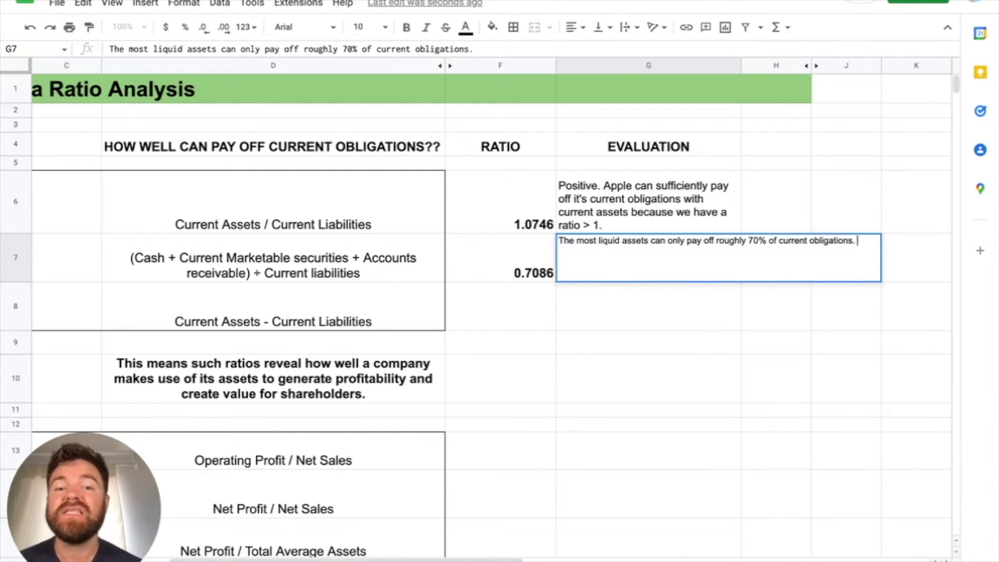
Step: Continue the G7 evaluation with "< 1. Apple needs more liquid assets on their balance sheet to help pay off current debt."
{"action": "type", "text": "< 1"}
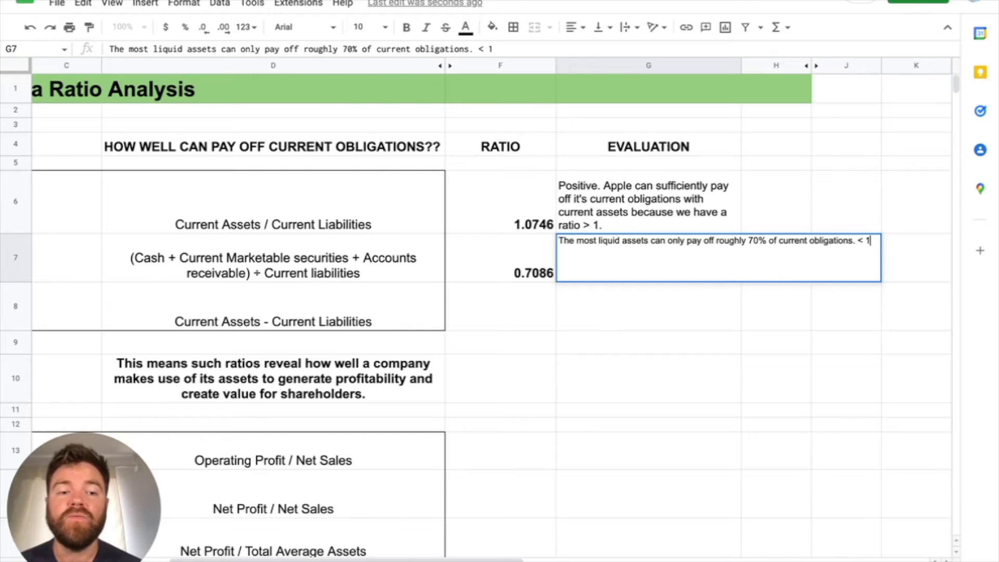
{"action": "type", "text": ". A"}
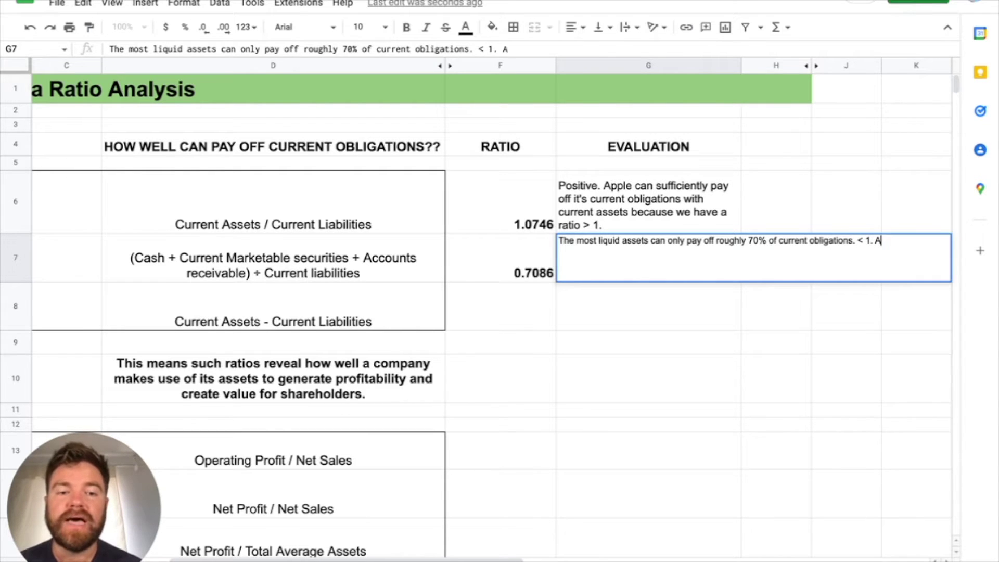
{"action": "type", "text": "pple needs m"}
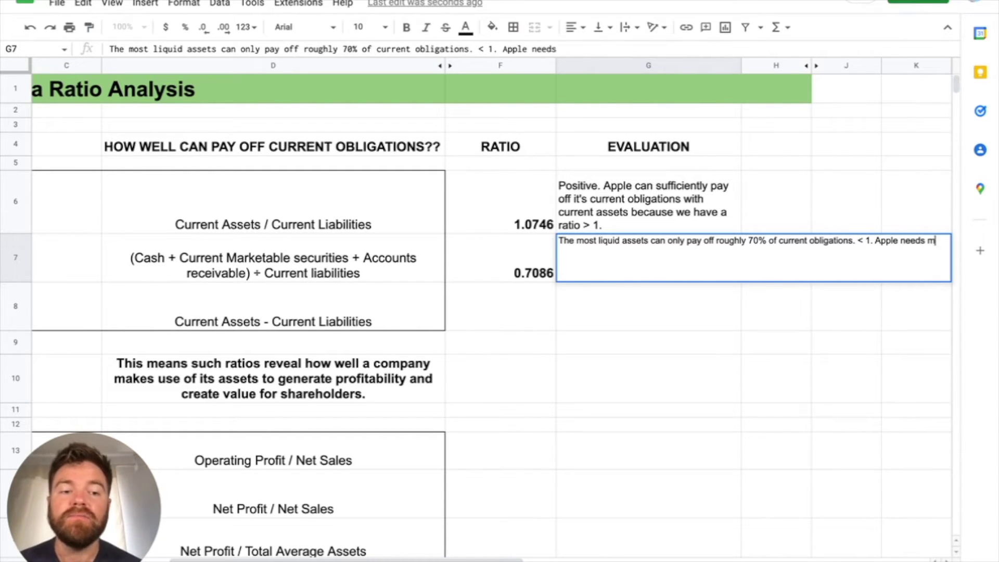
{"action": "type", "text": "ore liquid asset"}
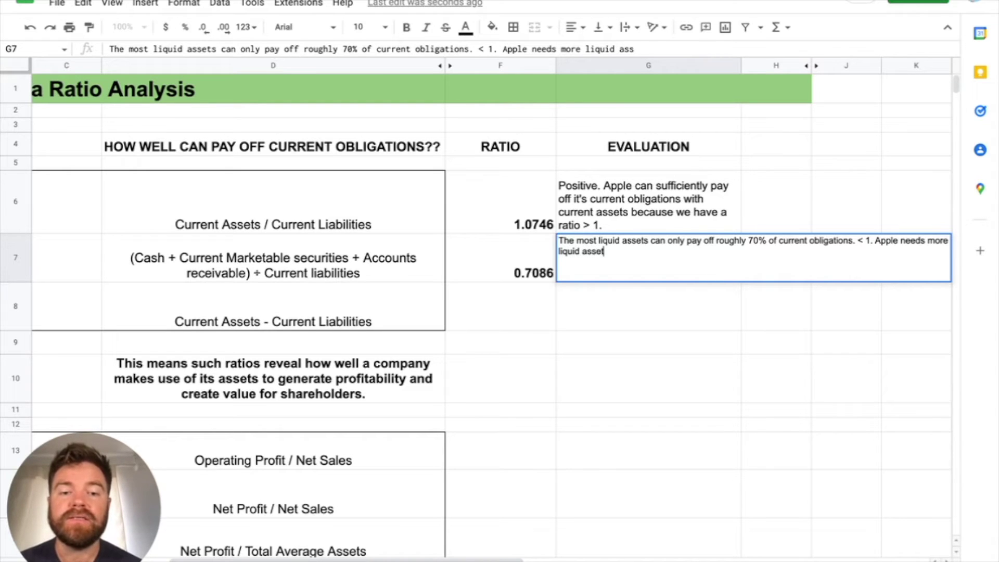
{"action": "type", "text": "s on their balance "}
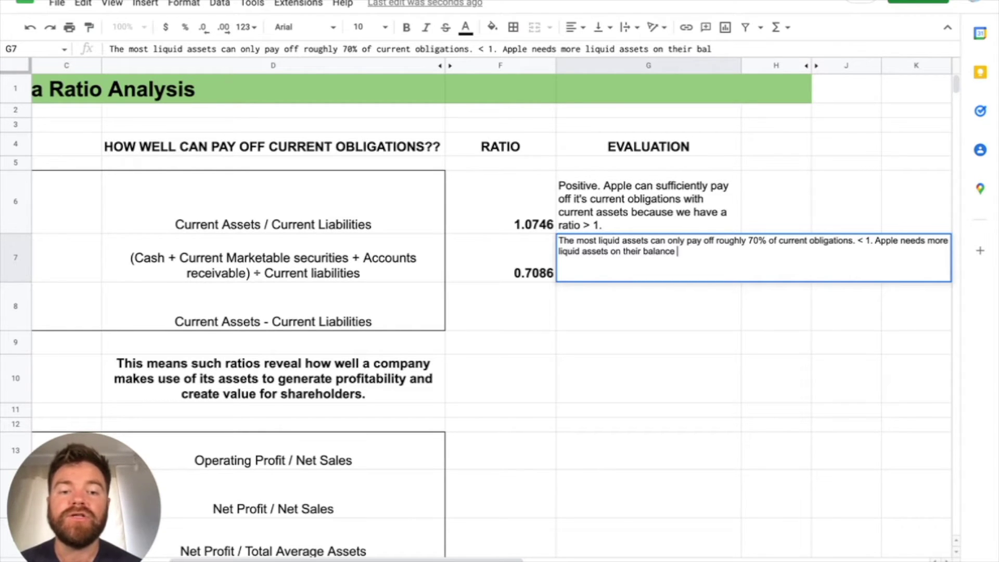
{"action": "type", "text": "sheet to help pay of"}
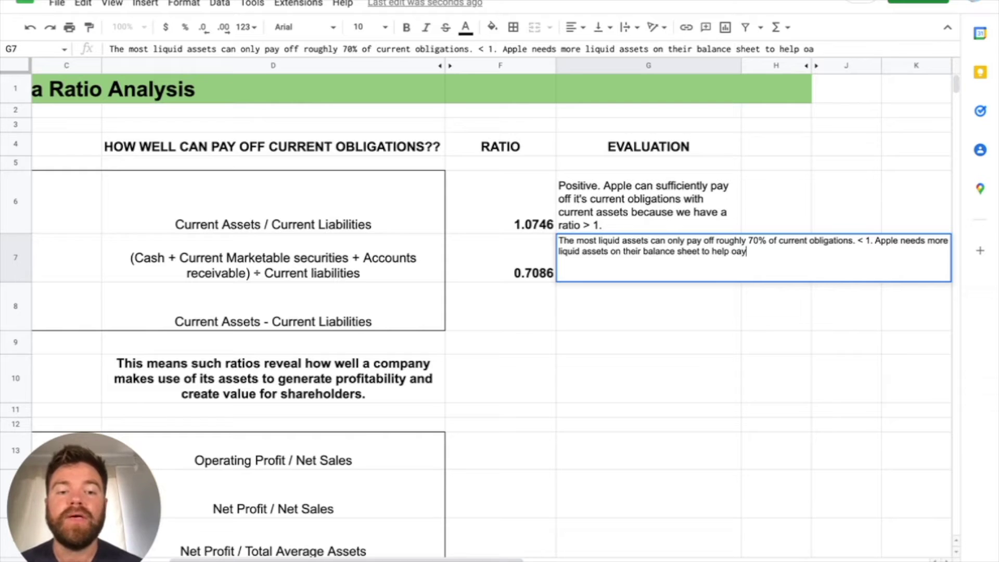
{"action": "type", "text": "f c"}
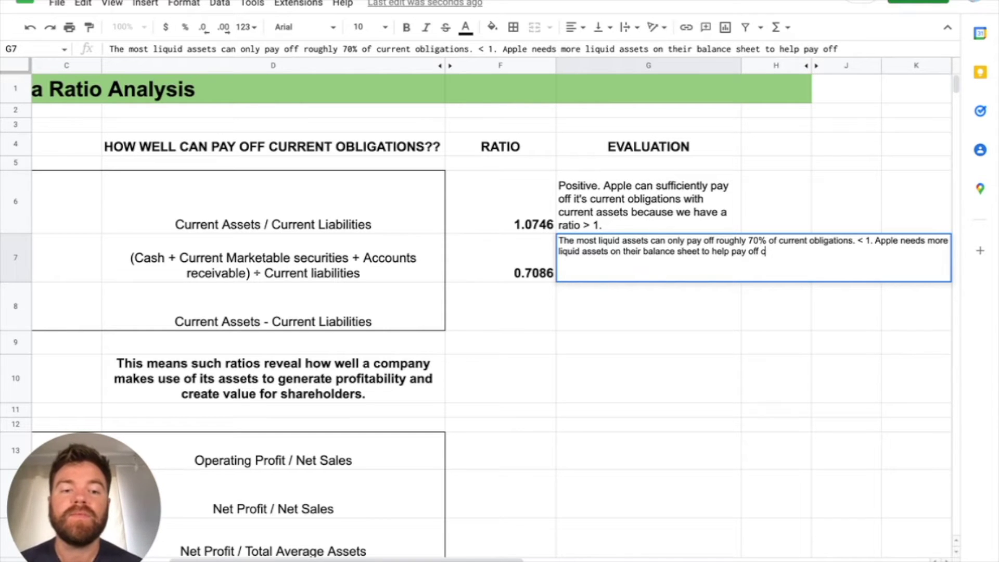
{"action": "type", "text": "urrent debt."}
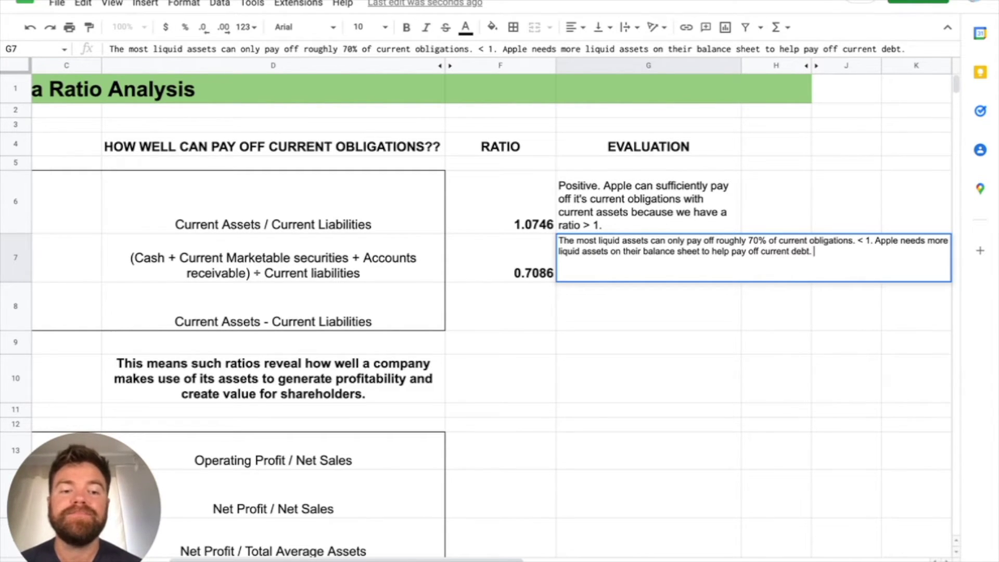
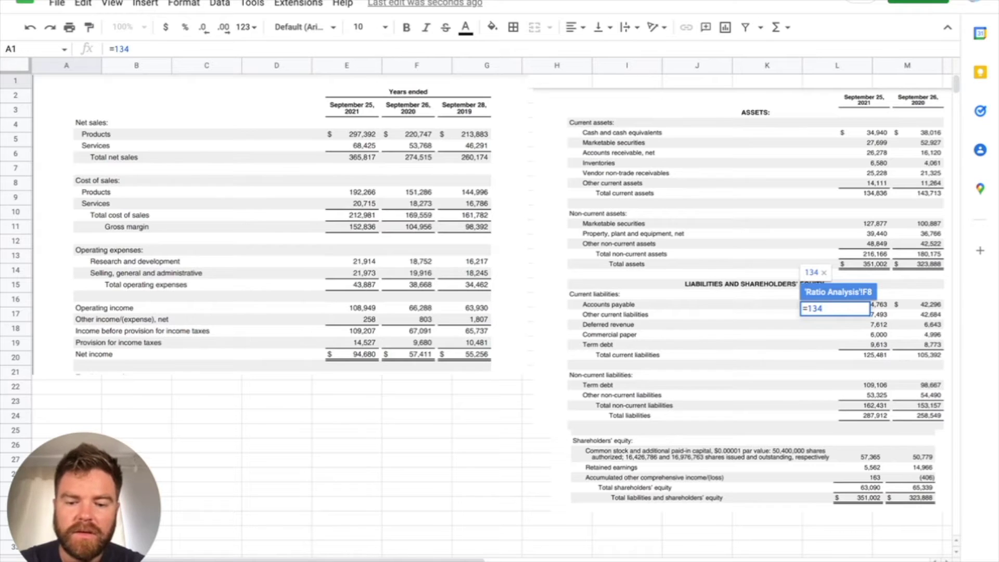
{"action": "type", "text": "-"}
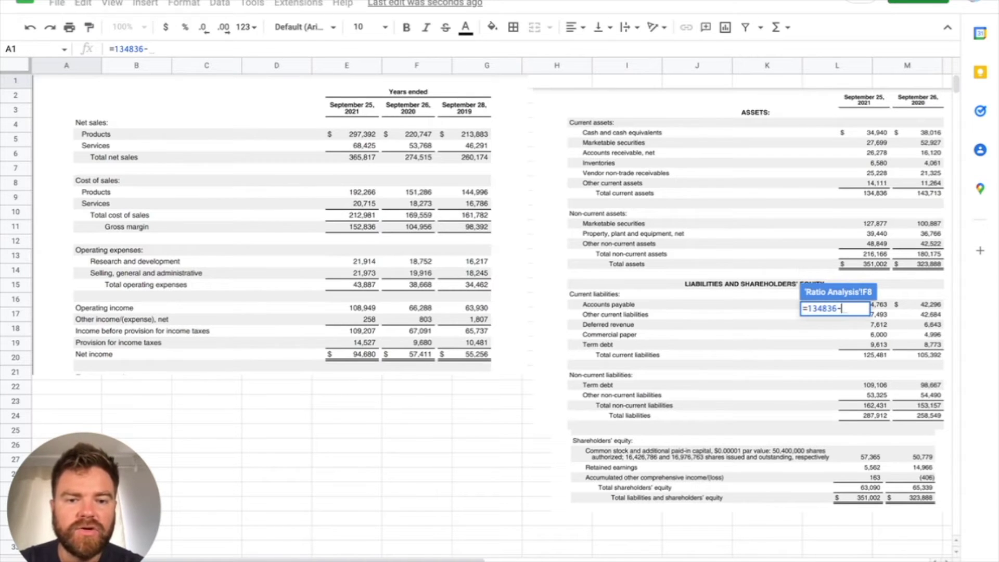
{"action": "type", "text": "125481"}
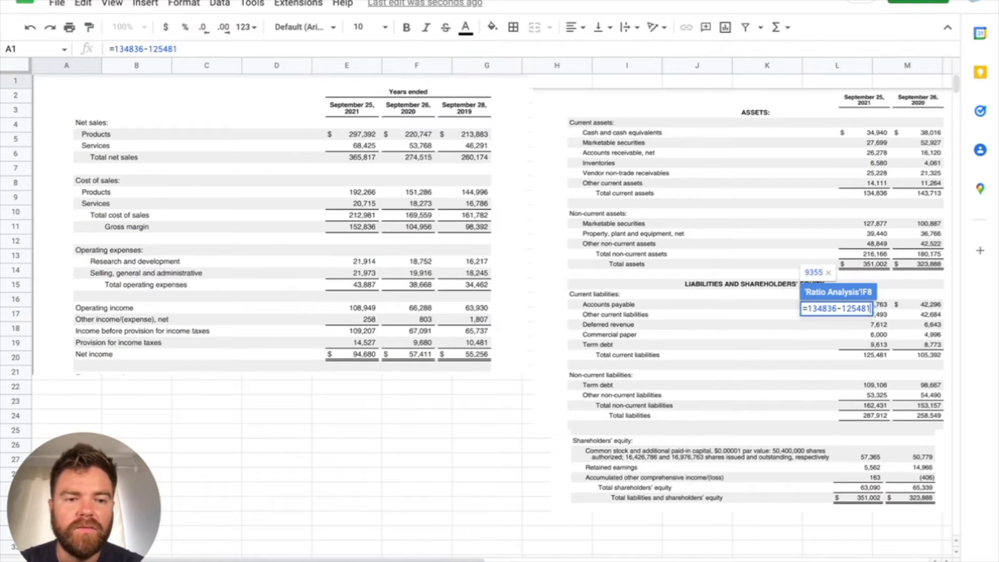
{"action": "key", "text": "Return"}
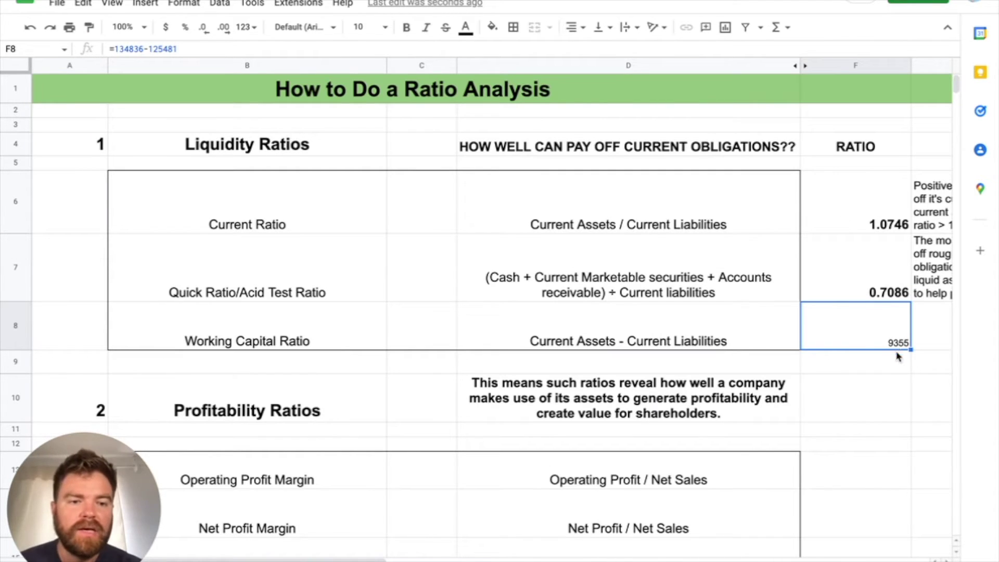
Step: Copy the quick ratio cell's formatting onto the working capital value in F8 and reduce it to no decimal places
{"action": "left_click", "coordinate": [882, 270]}
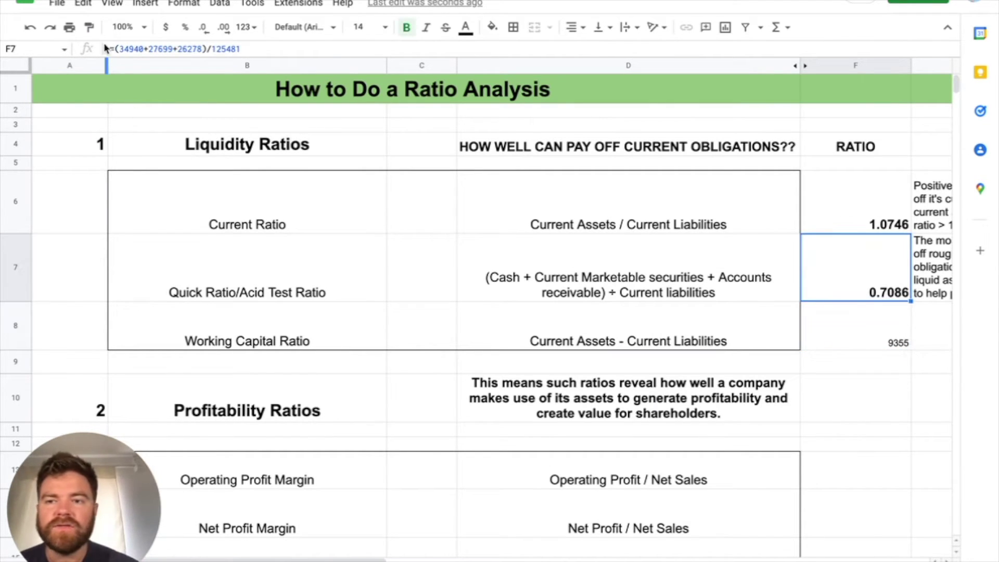
{"action": "left_click", "coordinate": [90, 29]}
{"action": "left_click", "coordinate": [865, 325]}
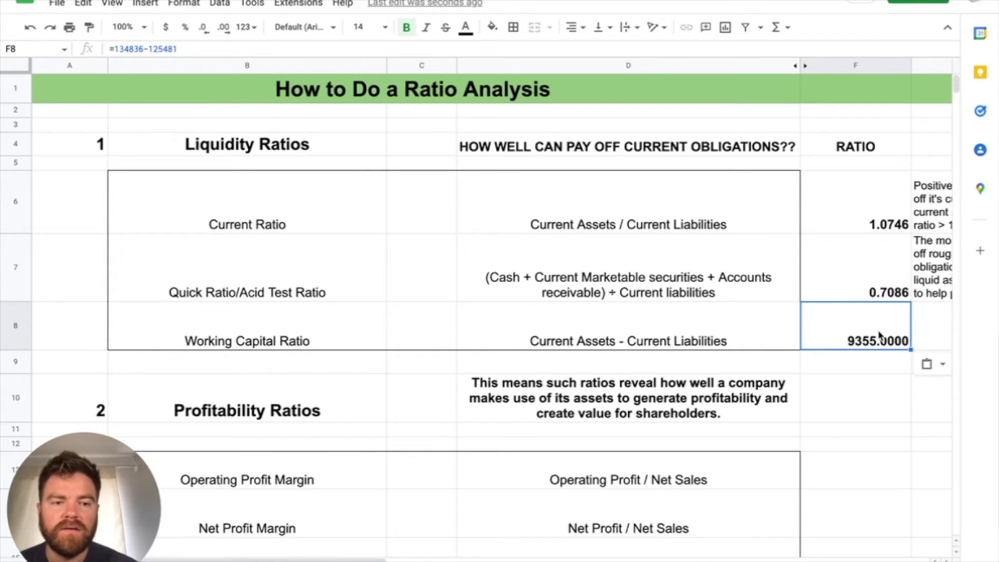
{"action": "left_click", "coordinate": [199, 26]}
{"action": "left_click", "coordinate": [199, 26]}
{"action": "left_click", "coordinate": [200, 26]}
{"action": "left_click", "coordinate": [199, 26]}
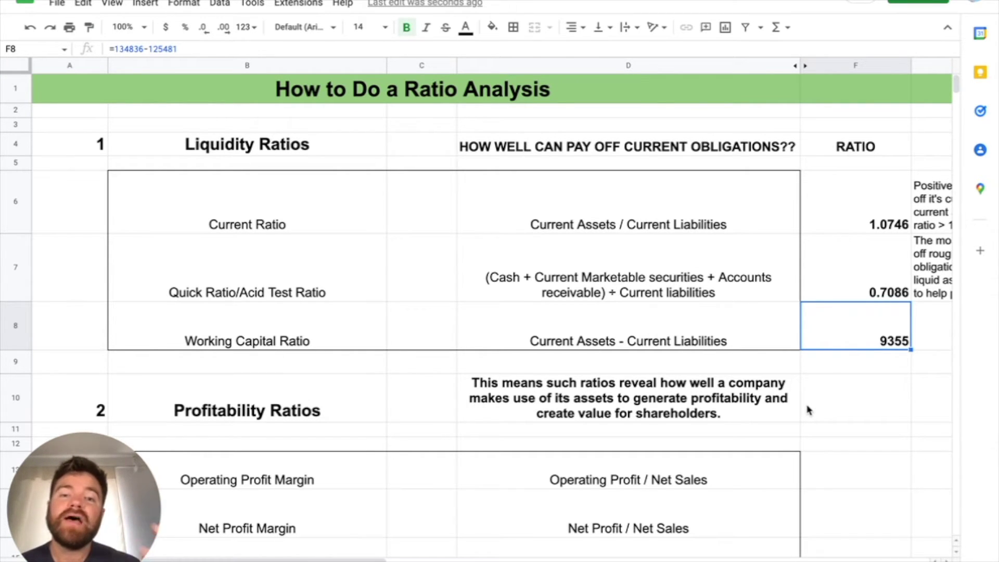
Step: In the working capital evaluation cell G8, begin the text "After reducing the current obligations from"
{"action": "left_click", "coordinate": [937, 329]}
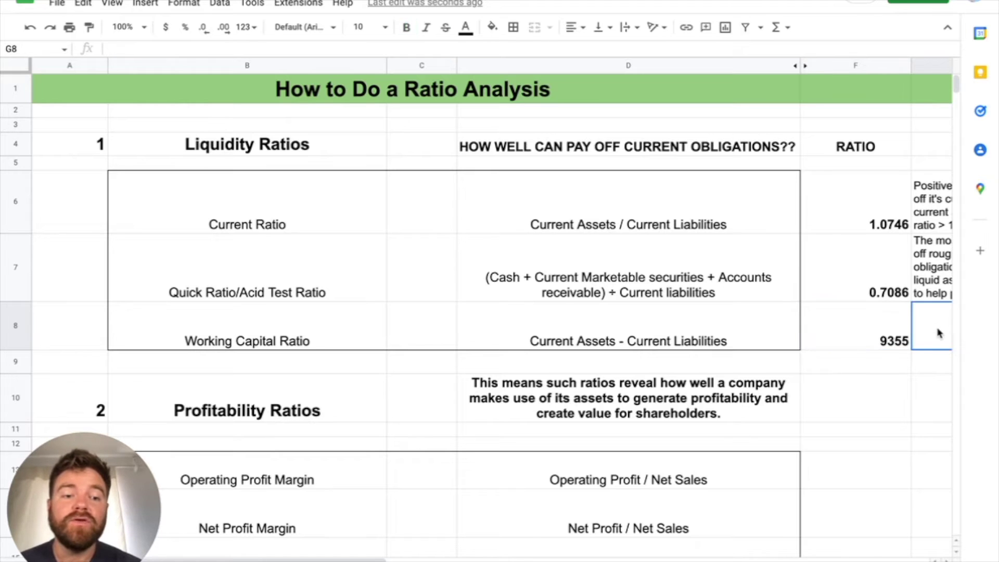
{"action": "scroll", "coordinate": [940, 333], "scroll_direction": "right", "scroll_amount": 5}
{"action": "type", "text": "After reduin"}
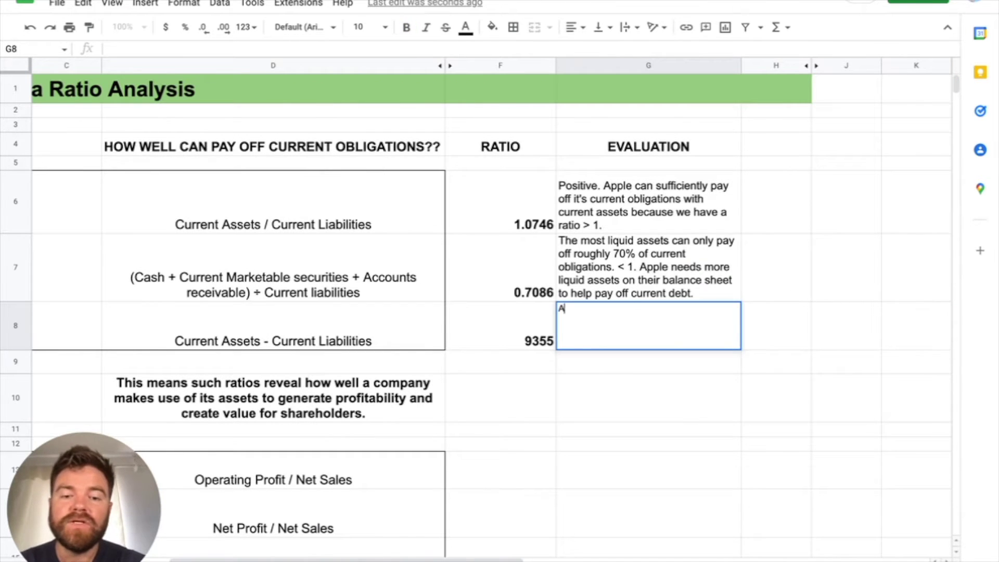
{"action": "key", "text": "BackSpace"}
{"action": "key", "text": "BackSpace"}
{"action": "type", "text": "cing the curren"}
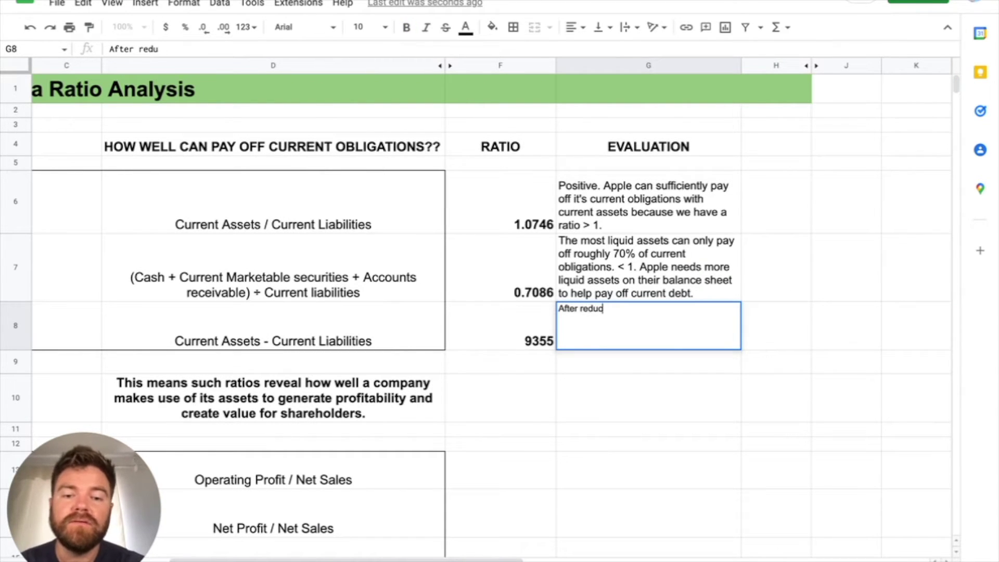
{"action": "type", "text": "t obl"}
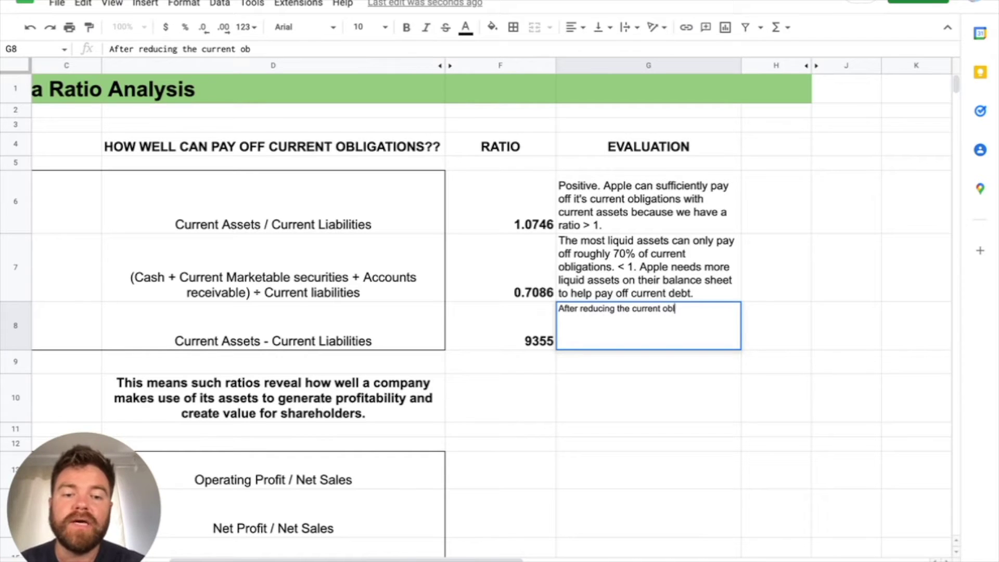
{"action": "type", "text": "igations trom "}
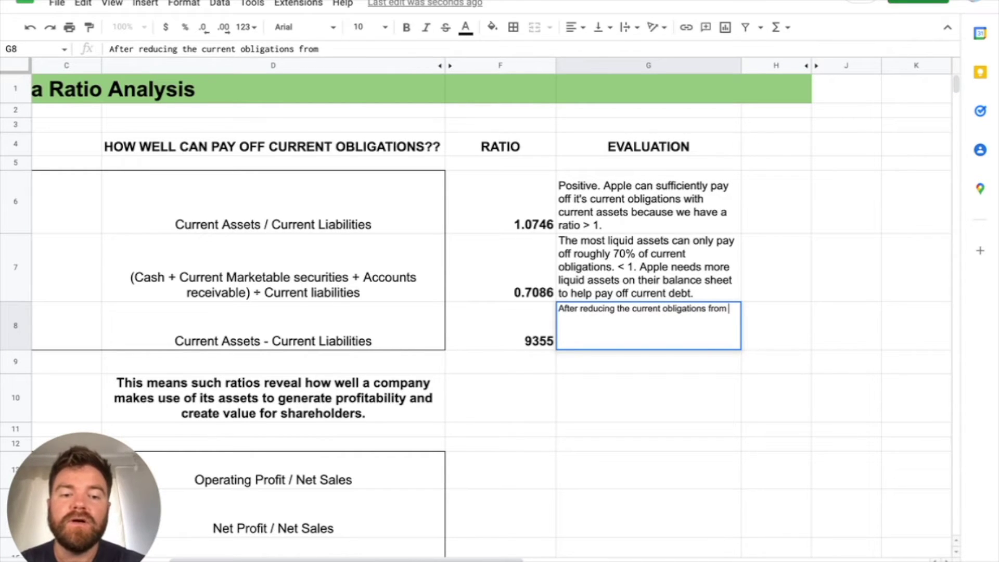
Step: Continue the G8 evaluation with "current assets, they have a remaining balance of $9,355 in current assets"
{"action": "type", "text": "current assets, th"}
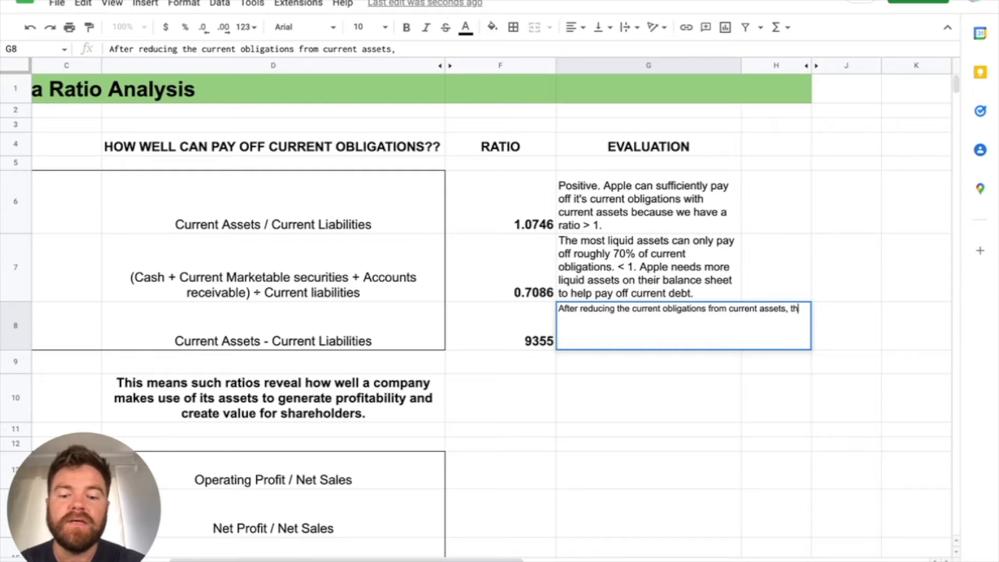
{"action": "type", "text": "ey have a remainin"}
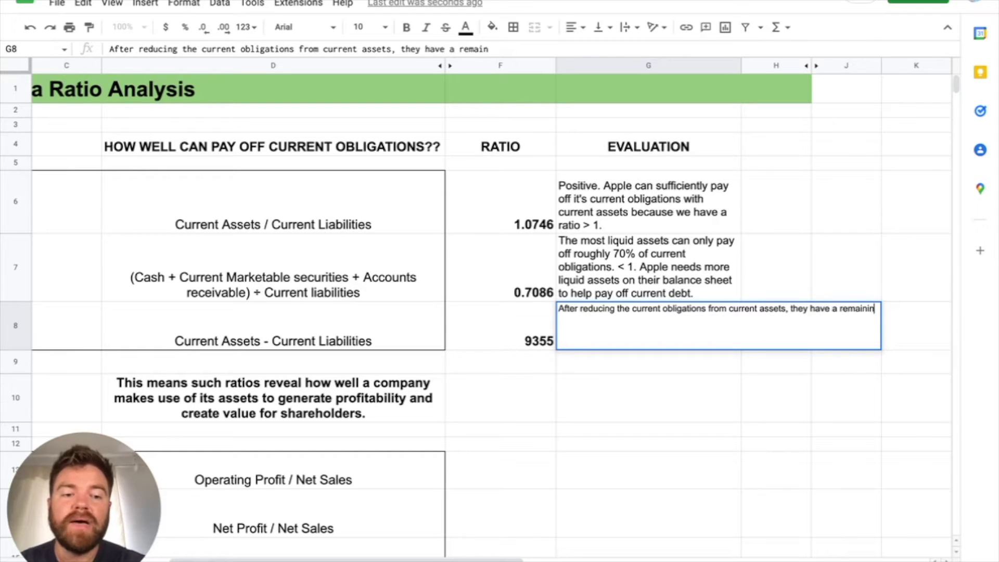
{"action": "type", "text": "g balance of "}
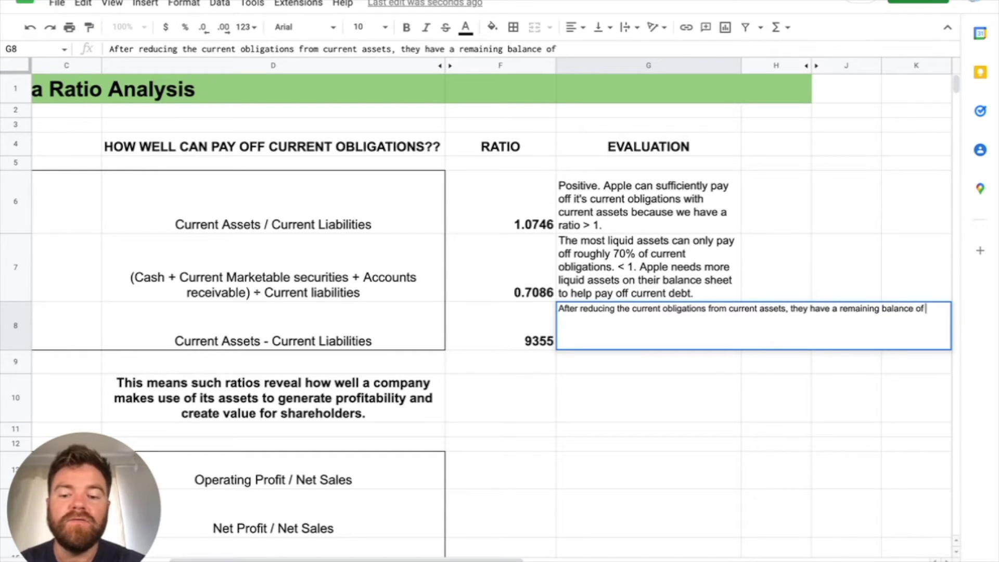
{"action": "type", "text": "$9,355 in curre"}
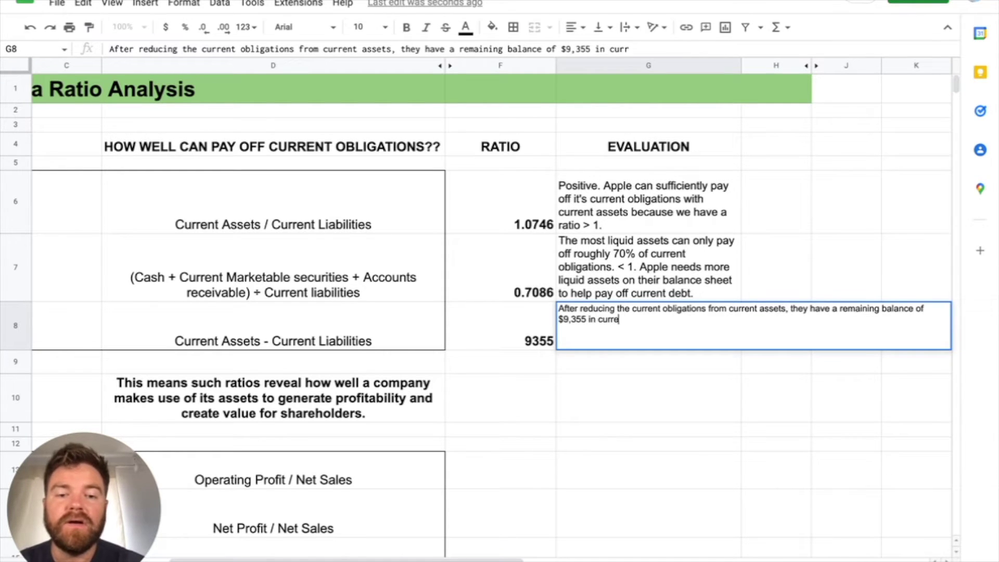
{"action": "type", "text": "nt assets"}
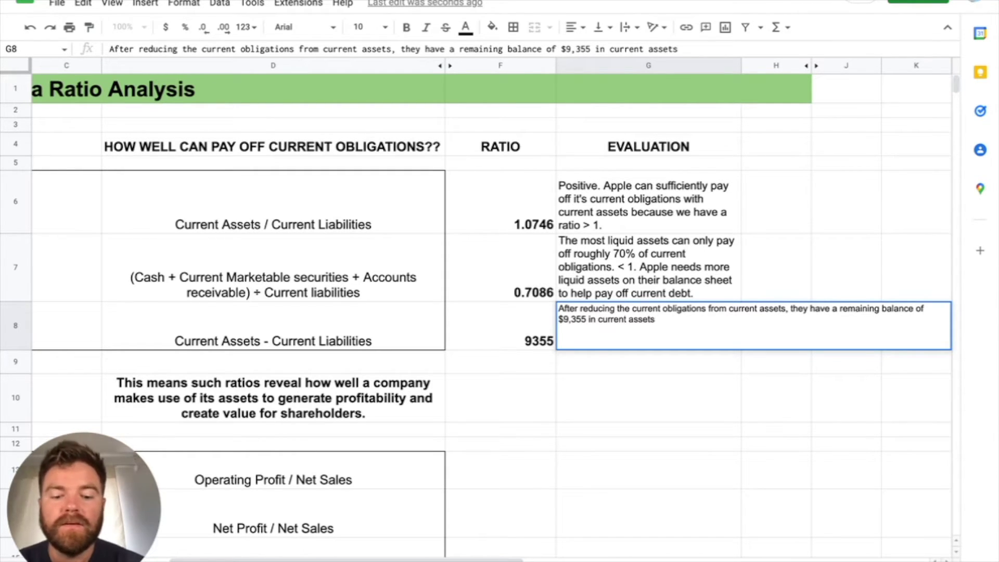
Step: Finish the G8 evaluation with "which allows the company to have sufficient amount of assets left over for further growth."
{"action": "type", "text": " which allows the c"}
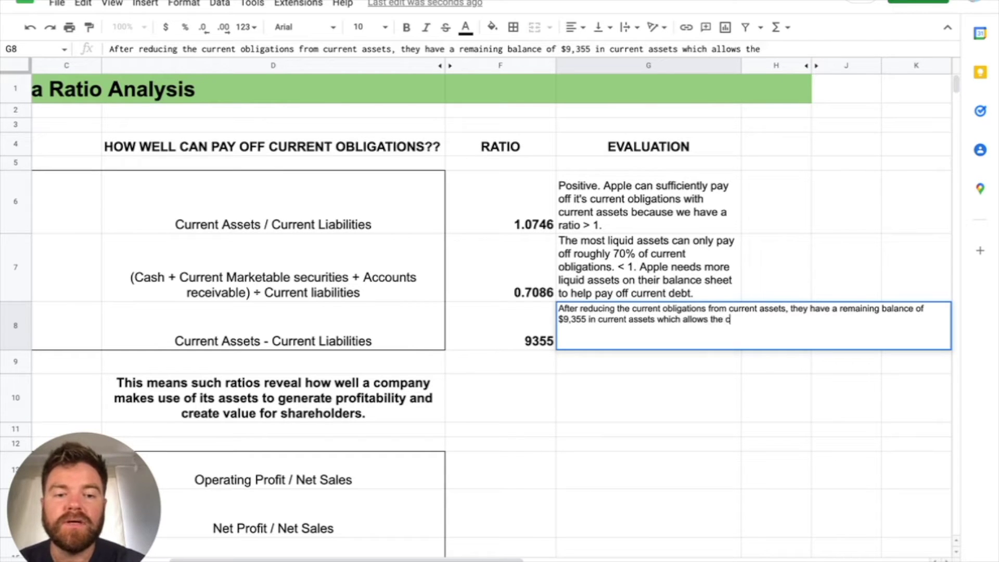
{"action": "type", "text": "ompany to"}
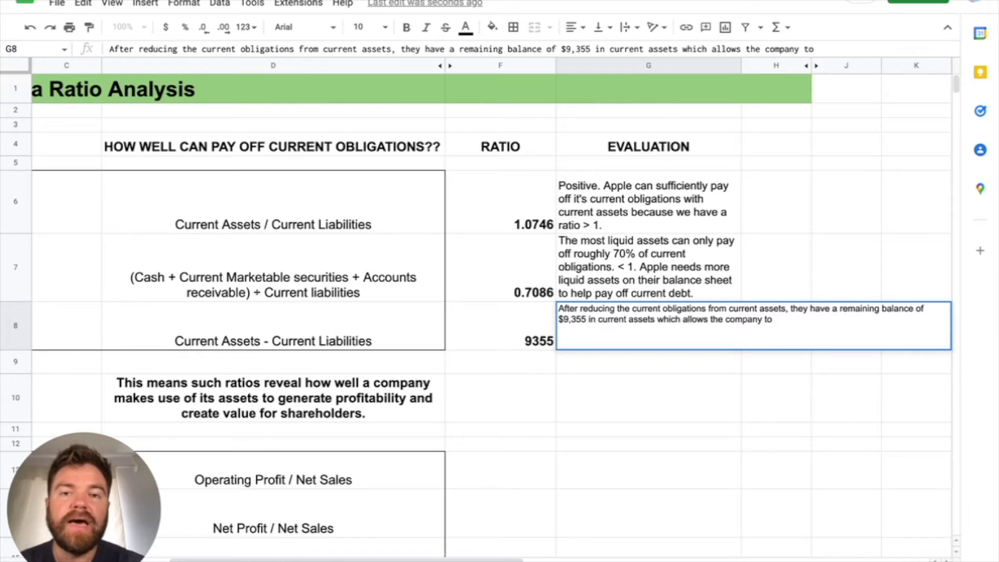
{"action": "type", "text": "have sufficient amount of assets left over for further gr"}
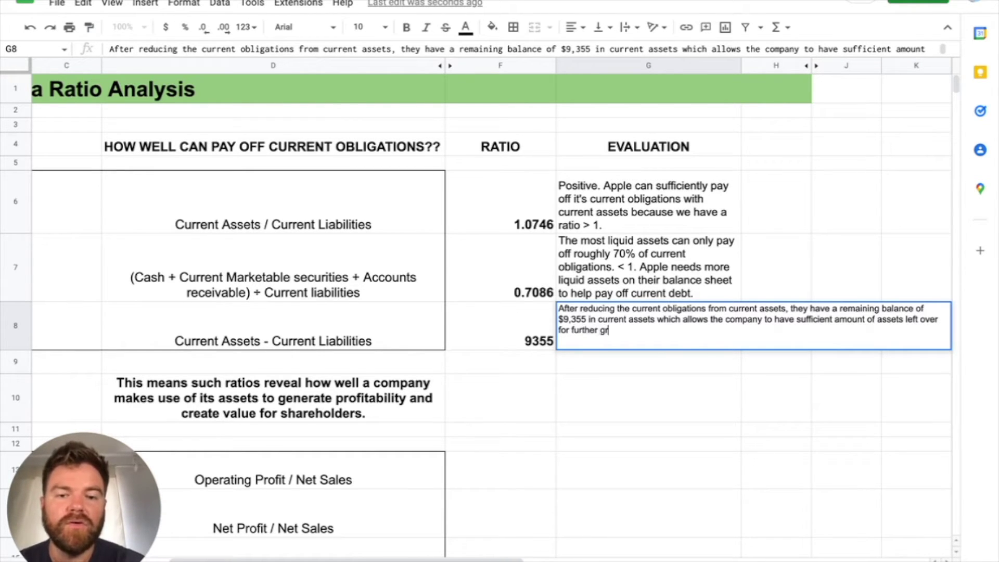
{"action": "type", "text": "owth."}
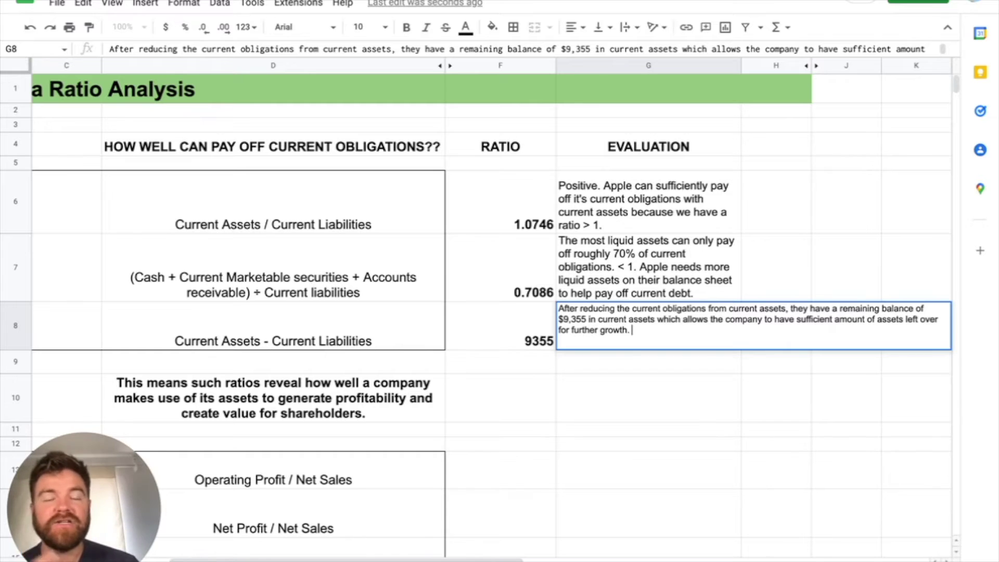
{"action": "key", "text": "Return"}
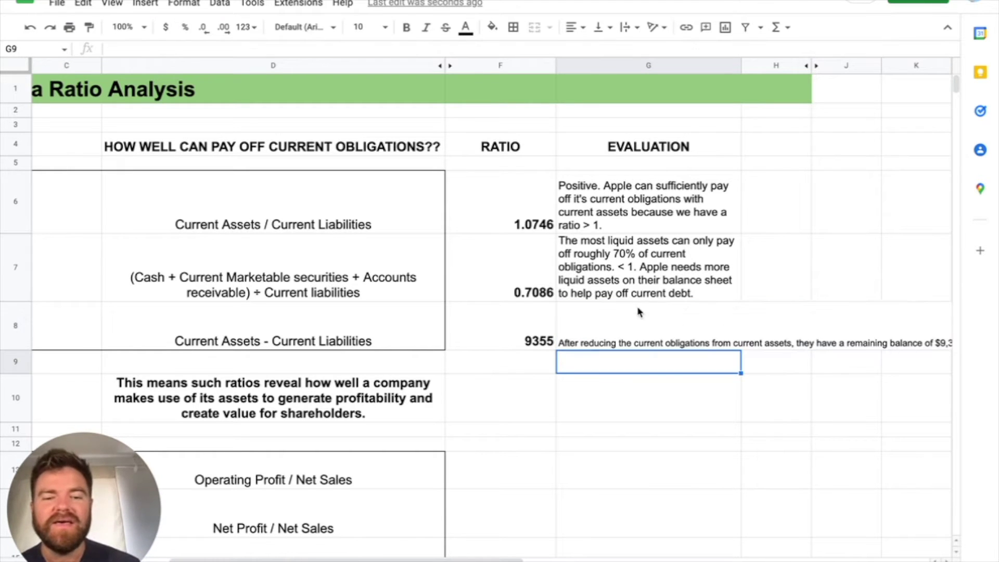
Step: Copy the quick ratio evaluation's formatting from G7 onto G8 and make row 8 taller to fit the wrapped text
{"action": "left_click", "coordinate": [625, 329]}
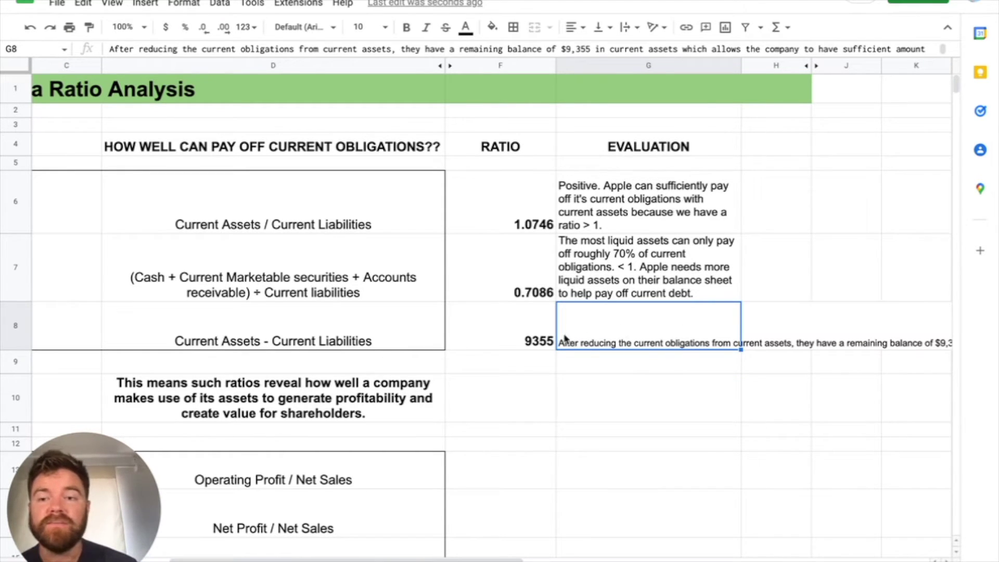
{"action": "left_click", "coordinate": [669, 292]}
{"action": "left_click", "coordinate": [89, 27]}
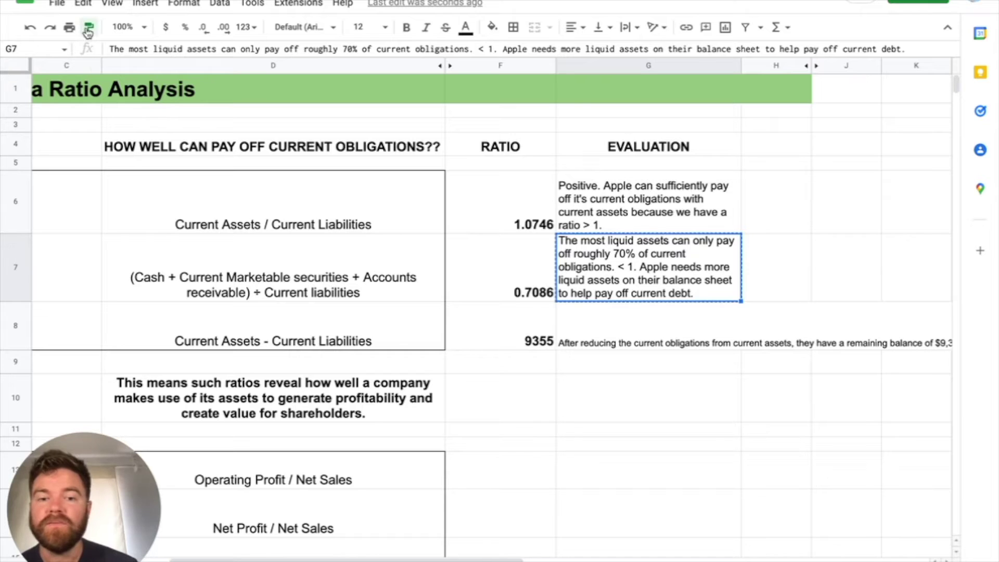
{"action": "left_click", "coordinate": [640, 336]}
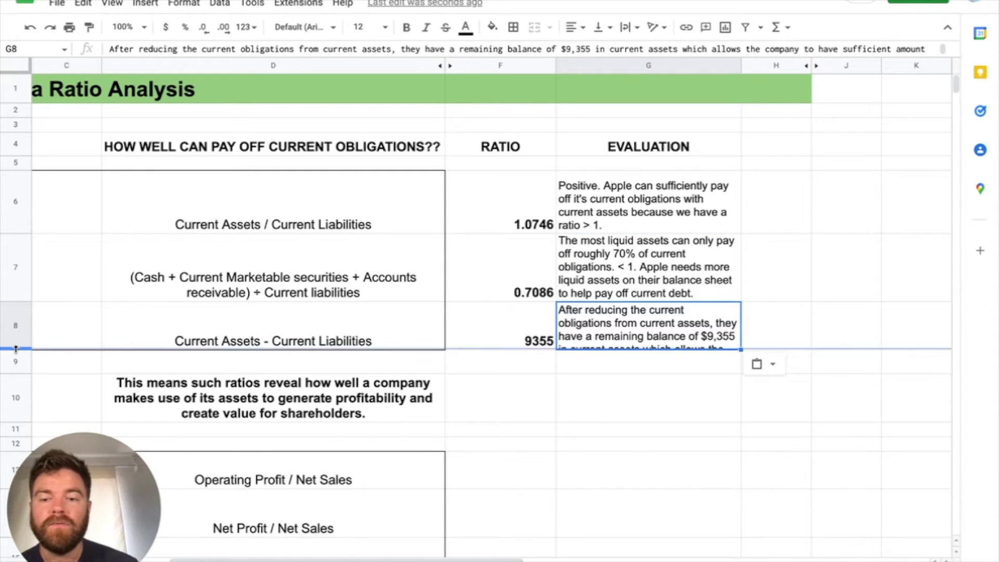
{"action": "left_click_drag", "start_coordinate": [16, 348], "coordinate": [15, 385]}
Step: In F13, calculate the operating profit margin as 2021 operating income divided by total net sales, =108949/365817
{"action": "scroll", "coordinate": [668, 367], "scroll_direction": "left", "scroll_amount": 5}
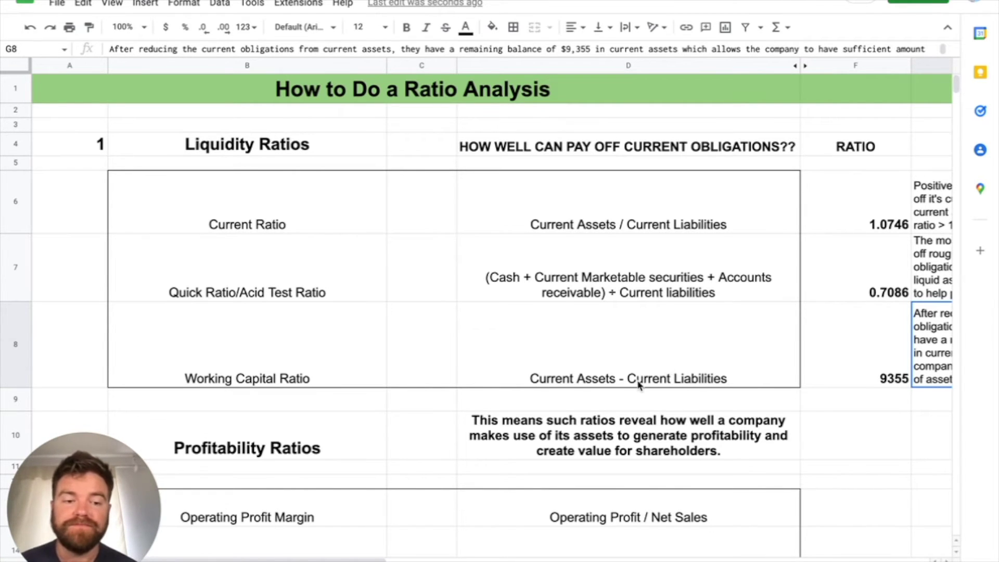
{"action": "scroll", "coordinate": [640, 385], "scroll_direction": "down", "scroll_amount": 6}
{"action": "scroll", "coordinate": [639, 385], "scroll_direction": "up", "scroll_amount": 2}
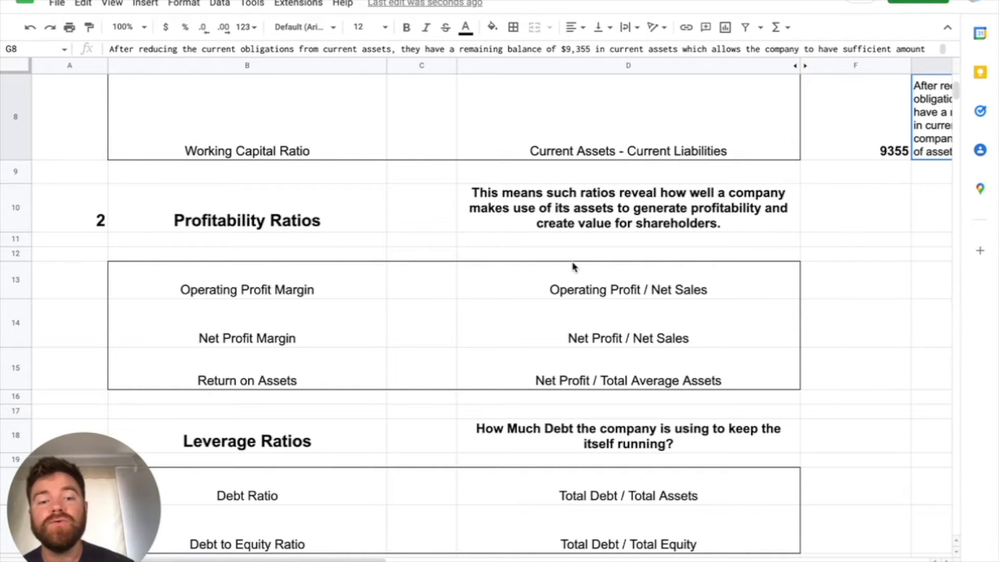
{"action": "left_click", "coordinate": [612, 222]}
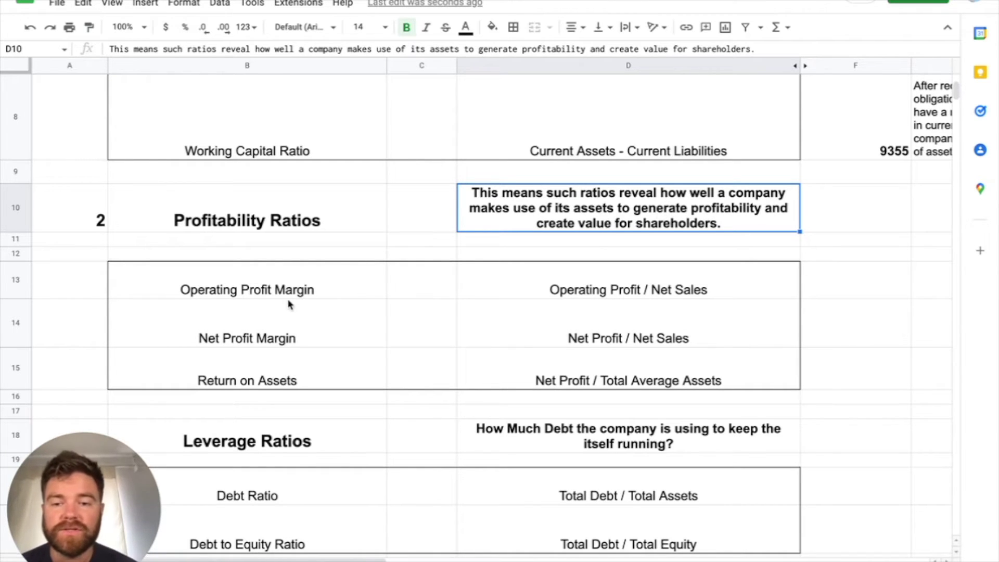
{"action": "left_click", "coordinate": [311, 290]}
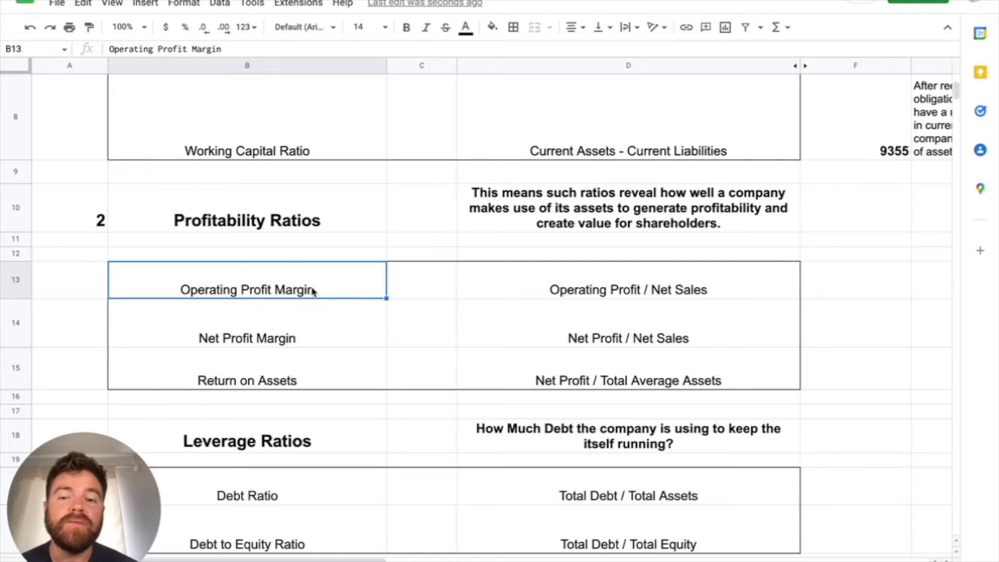
{"action": "left_click", "coordinate": [502, 293]}
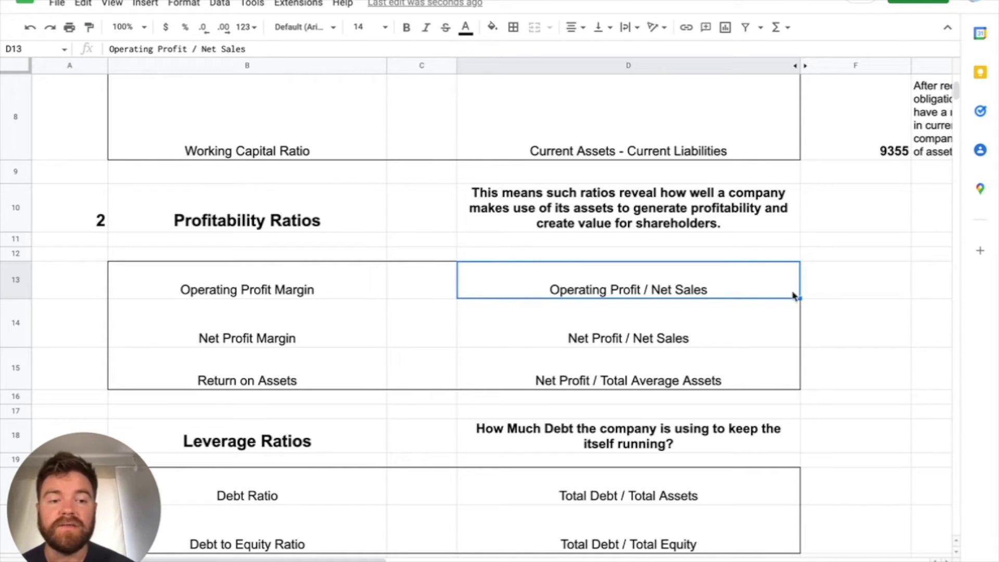
{"action": "left_click", "coordinate": [829, 290]}
{"action": "type", "text": "="}
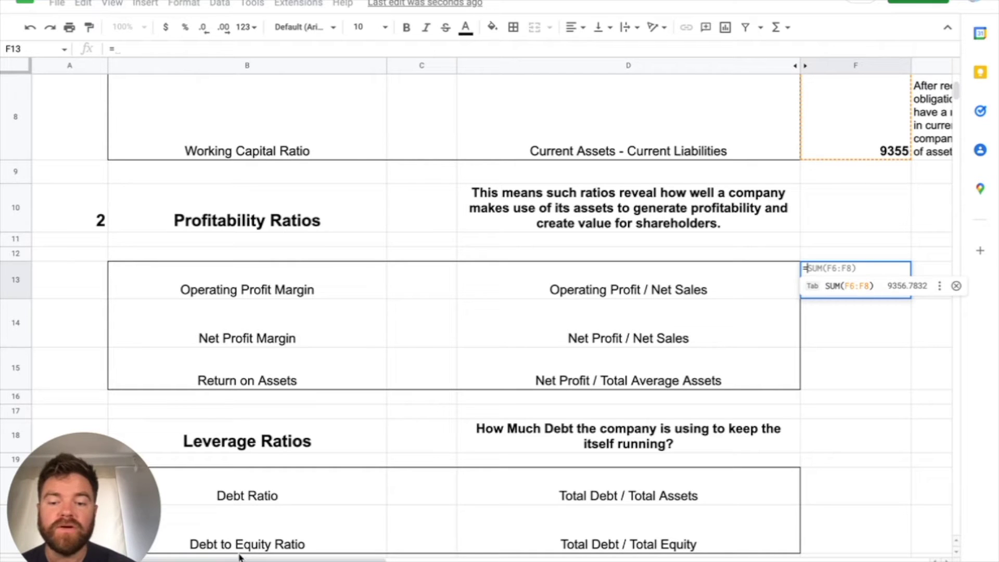
{"action": "key", "text": "ctrl+shift+Page_Down"}
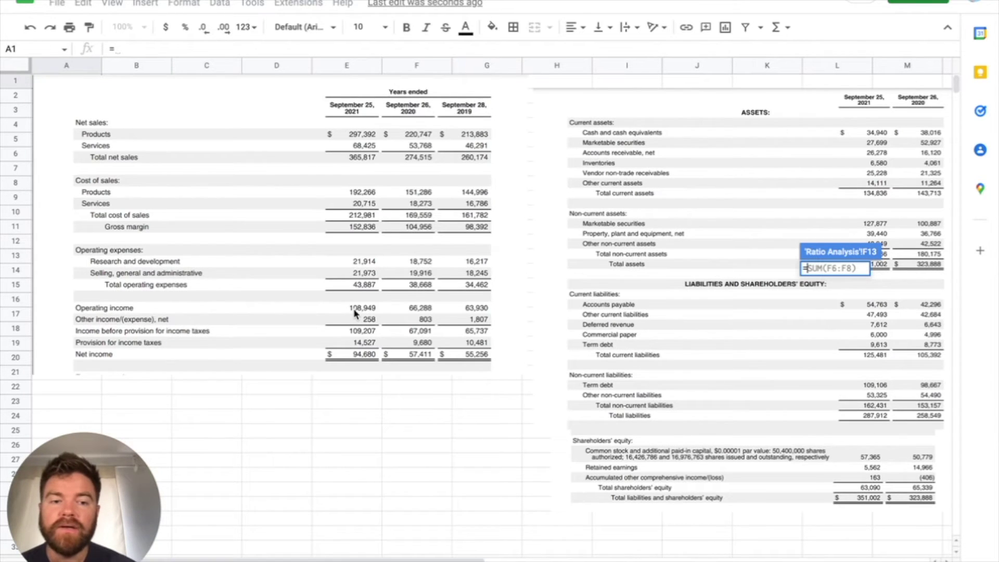
{"action": "type", "text": "108"}
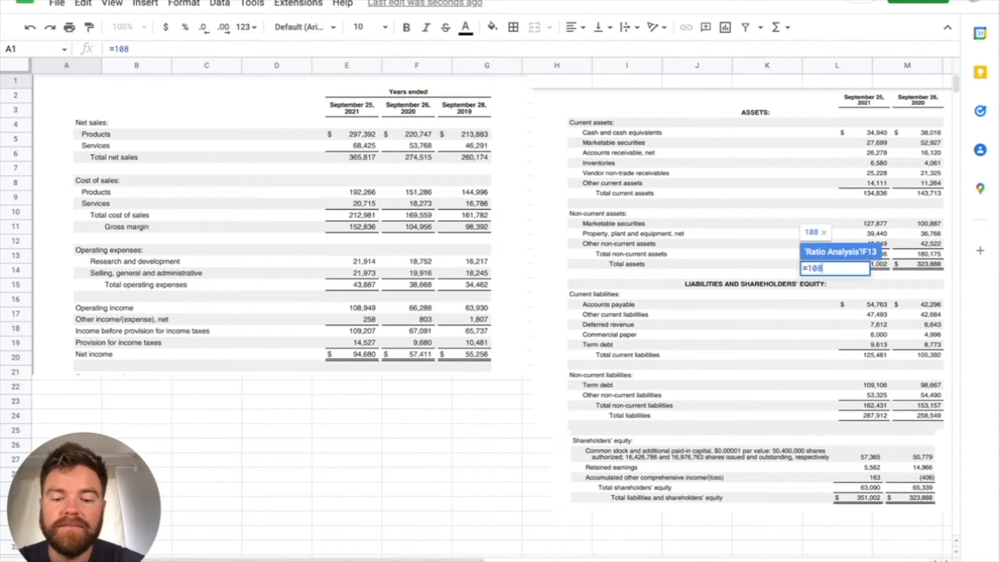
{"action": "type", "text": "949"}
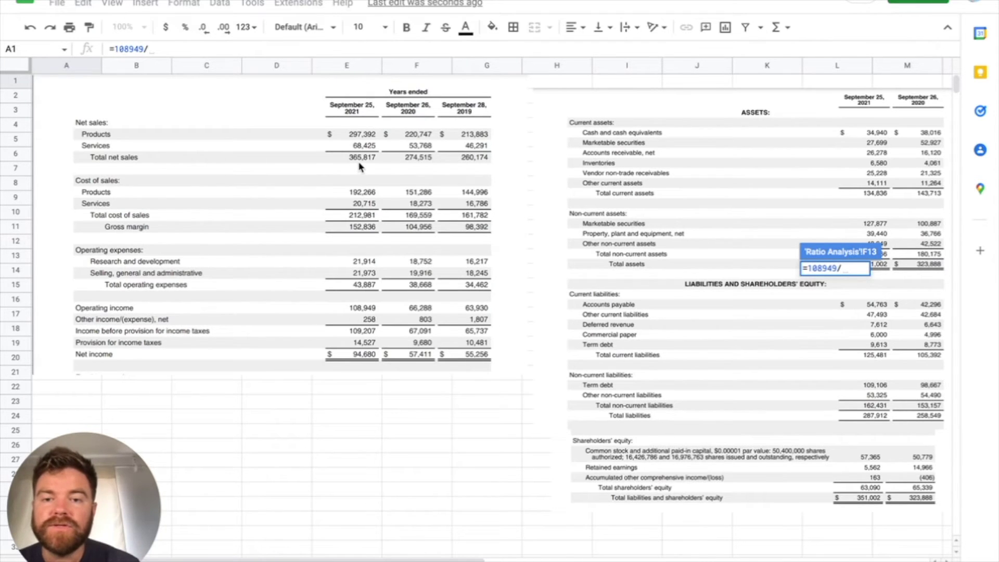
{"action": "type", "text": "/365817"}
{"action": "key", "text": "Return"}
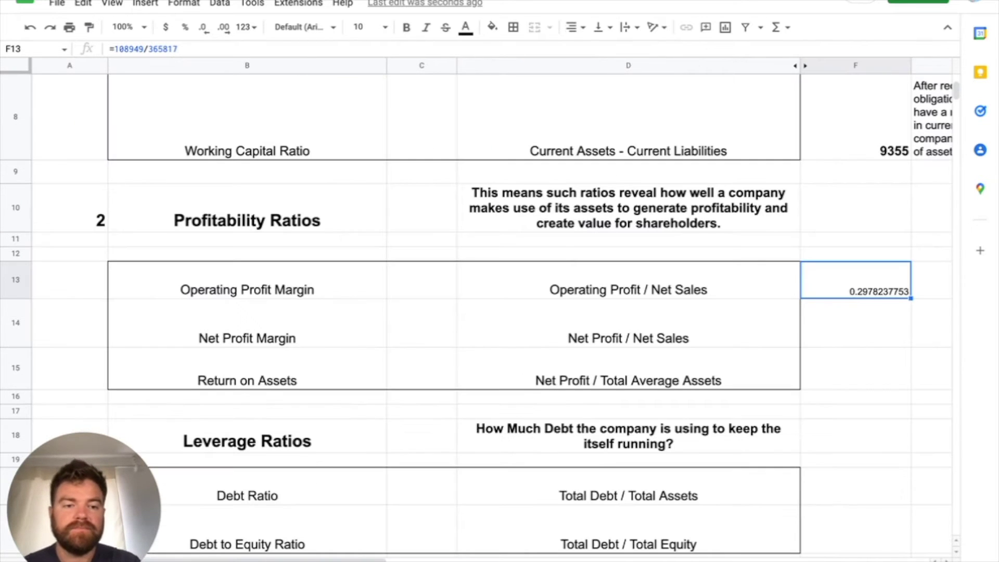
Step: Copy the quick ratio value's formatting from F7 onto the operating profit margin in F13
{"action": "scroll", "coordinate": [803, 172], "scroll_direction": "up", "scroll_amount": 3}
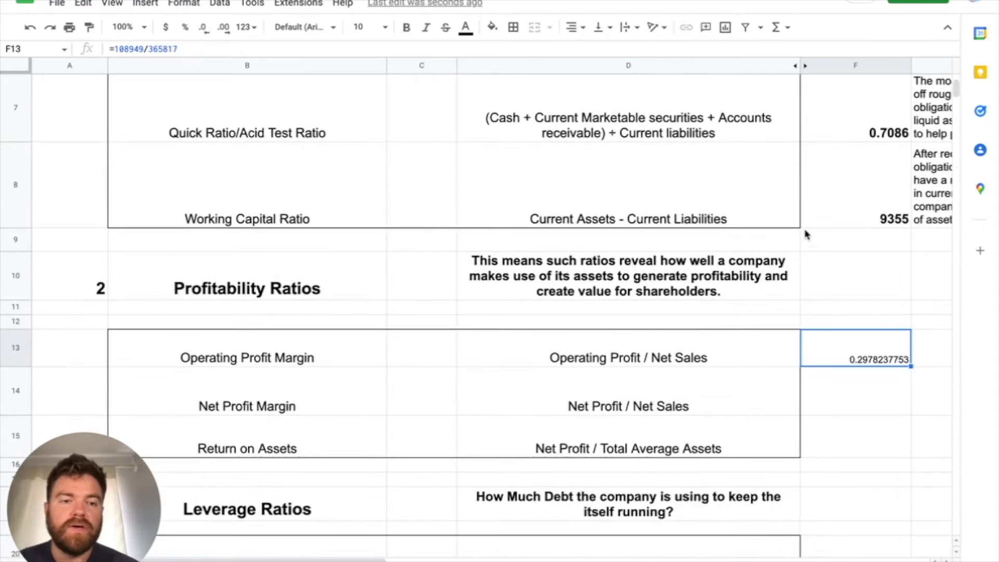
{"action": "left_click", "coordinate": [835, 182]}
{"action": "left_click", "coordinate": [90, 27]}
{"action": "left_click", "coordinate": [879, 416]}
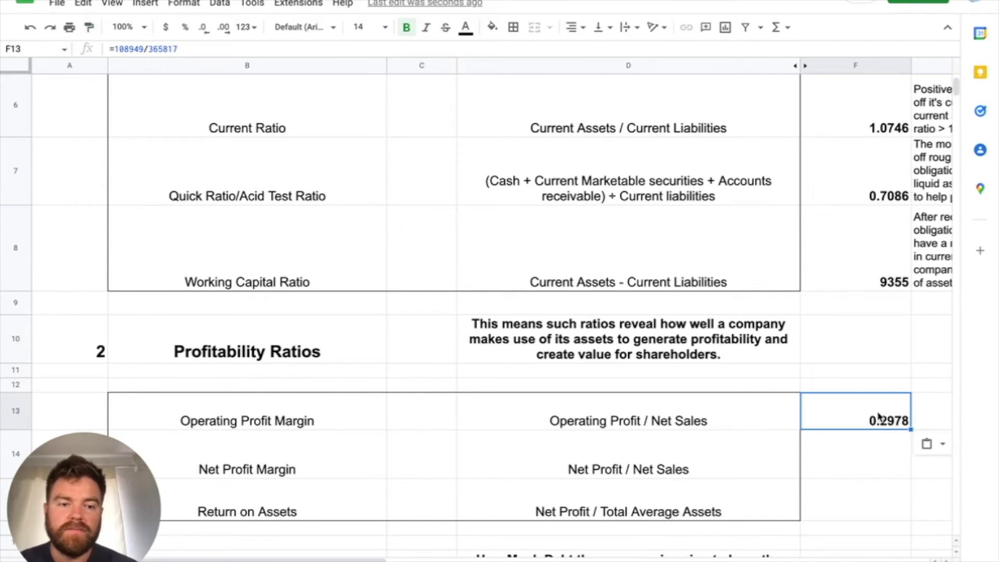
{"action": "left_click", "coordinate": [859, 452]}
Step: In G13, write "That means that managers are managing the operating expenses well in comparison to the net sales generated by the company."
{"action": "scroll", "coordinate": [857, 455], "scroll_direction": "right", "scroll_amount": 2}
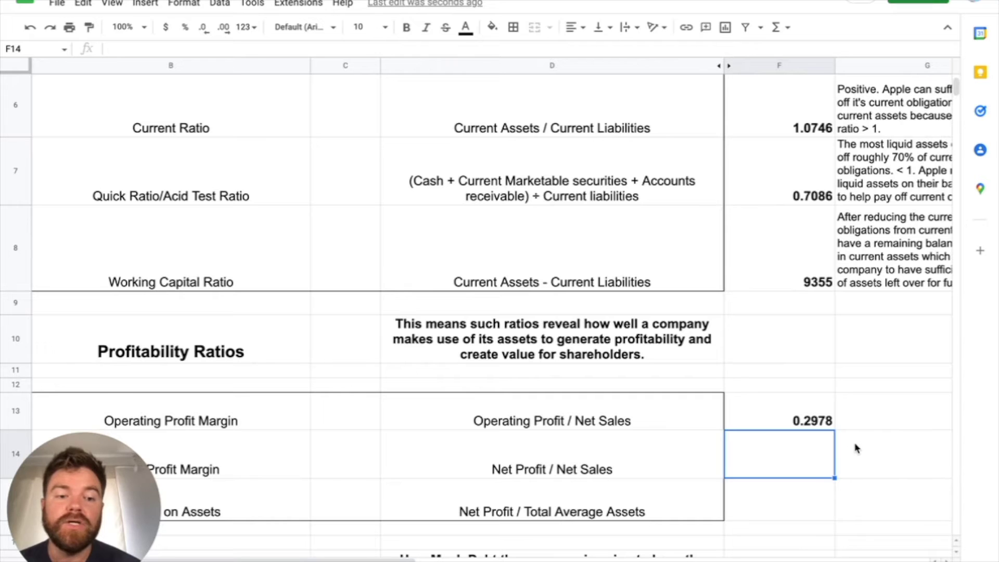
{"action": "left_click", "coordinate": [863, 424]}
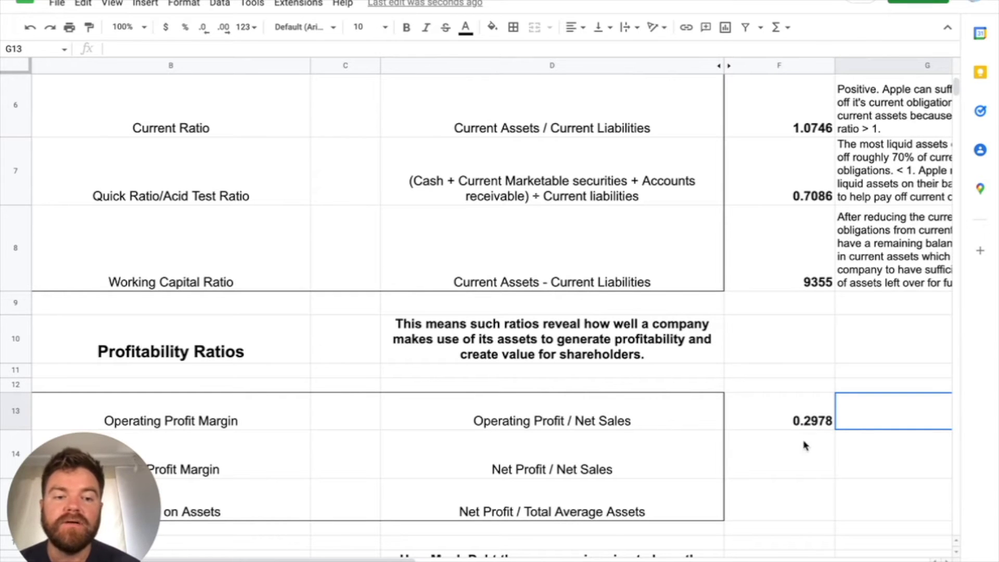
{"action": "scroll", "coordinate": [847, 421], "scroll_direction": "right", "scroll_amount": 2}
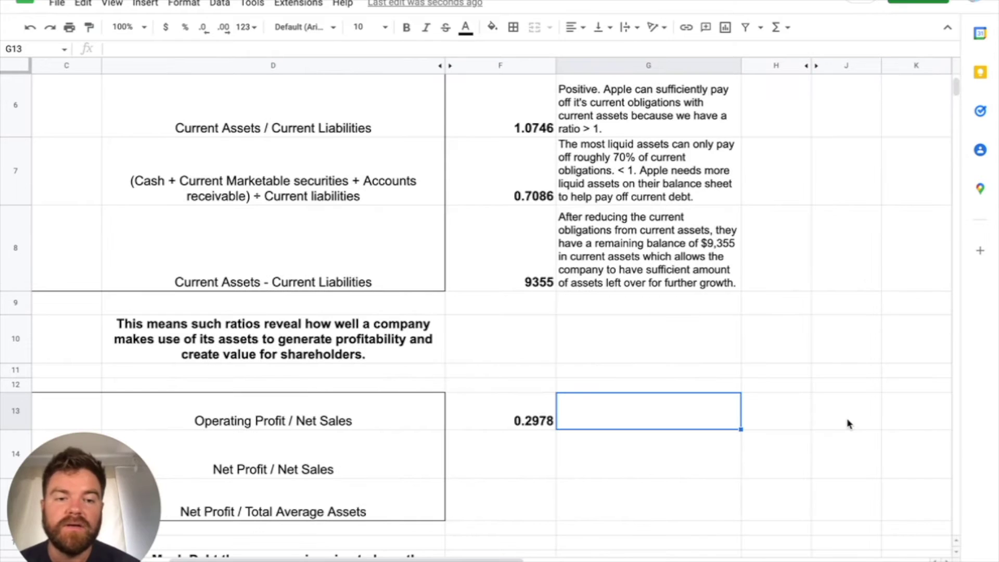
{"action": "type", "text": "That me"}
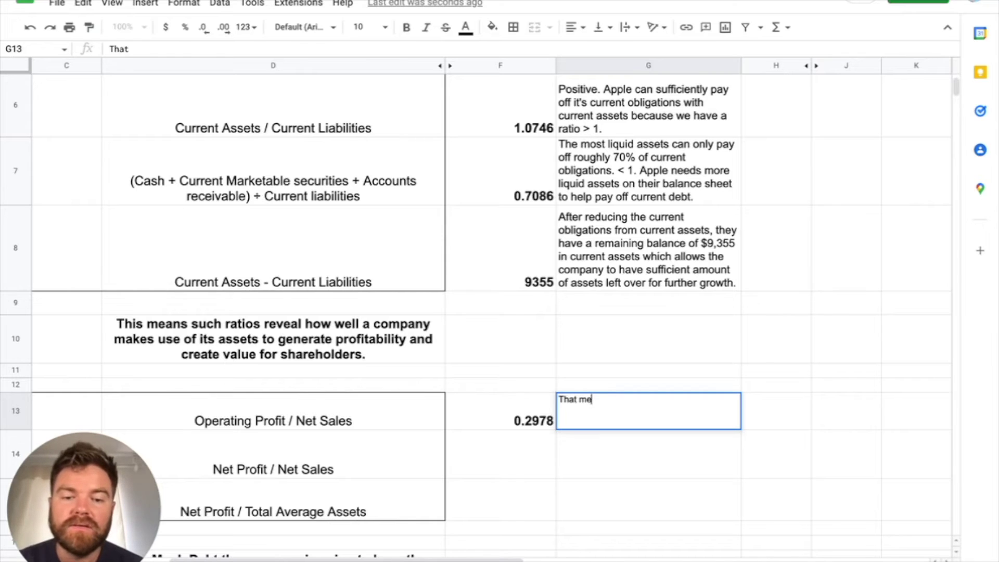
{"action": "type", "text": "ans tha"}
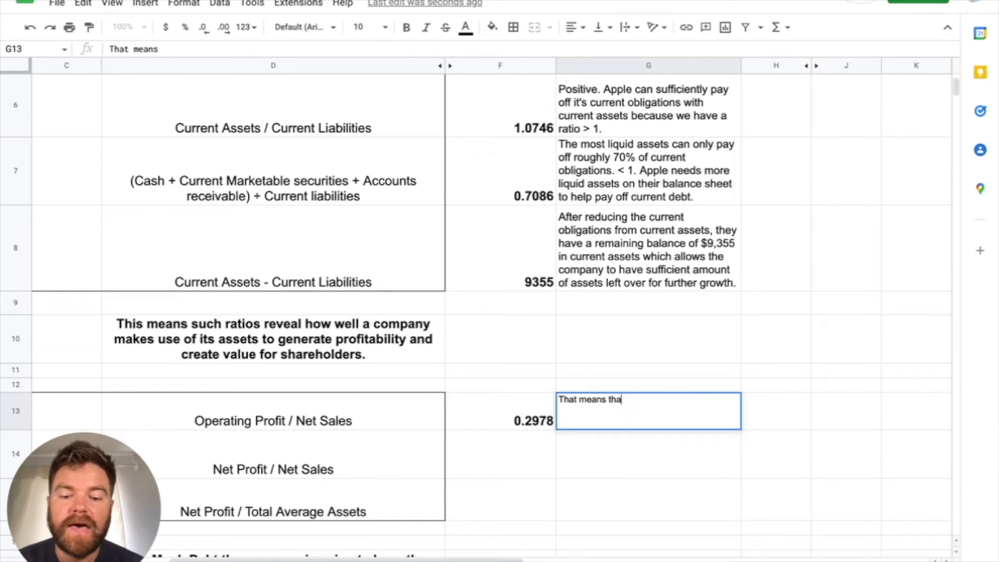
{"action": "type", "text": "t managers are "}
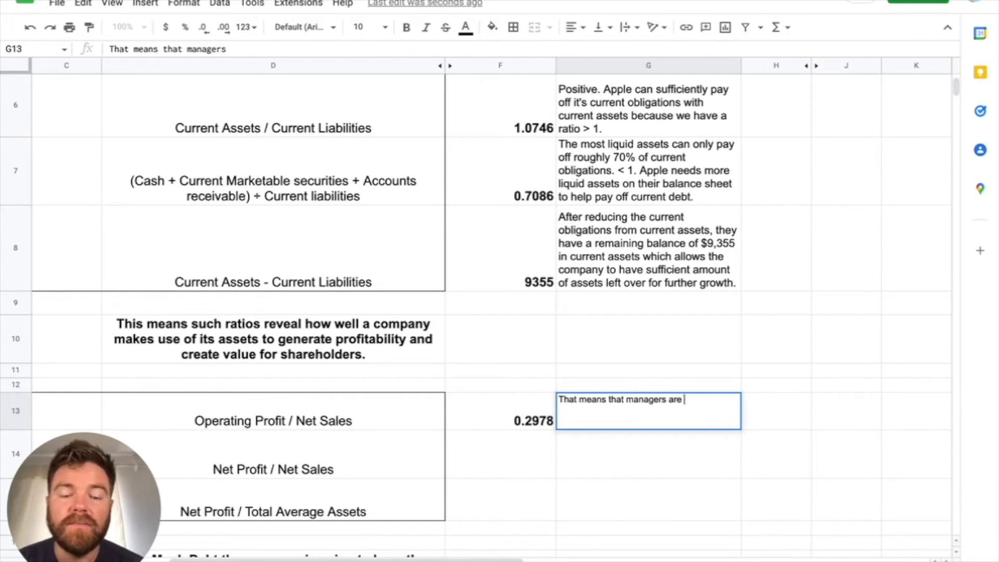
{"action": "type", "text": "managing rthe"}
{"action": "key", "text": "BackSpace"}
{"action": "key", "text": "BackSpace"}
{"action": "type", "text": "the operat"}
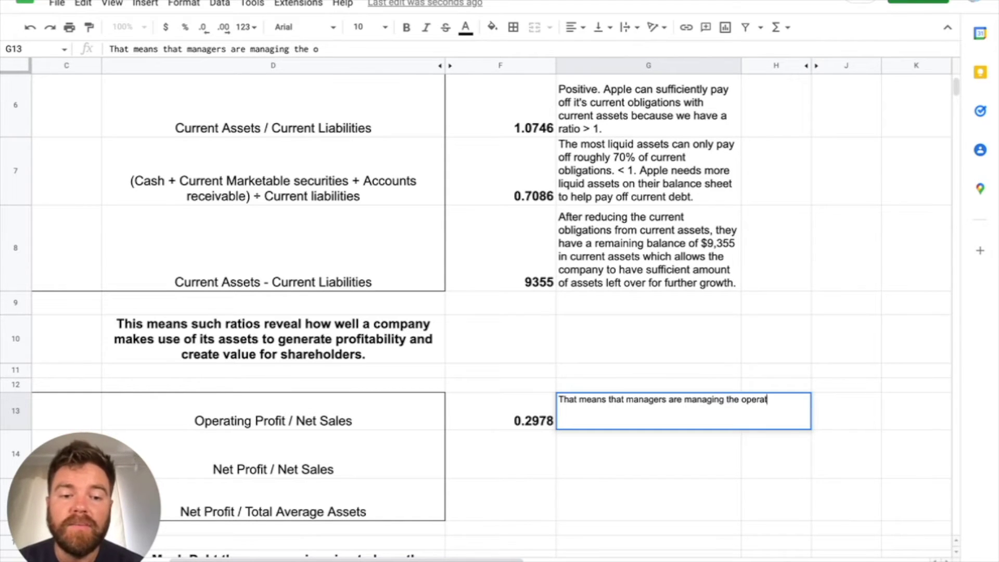
{"action": "type", "text": "ing expenses well"}
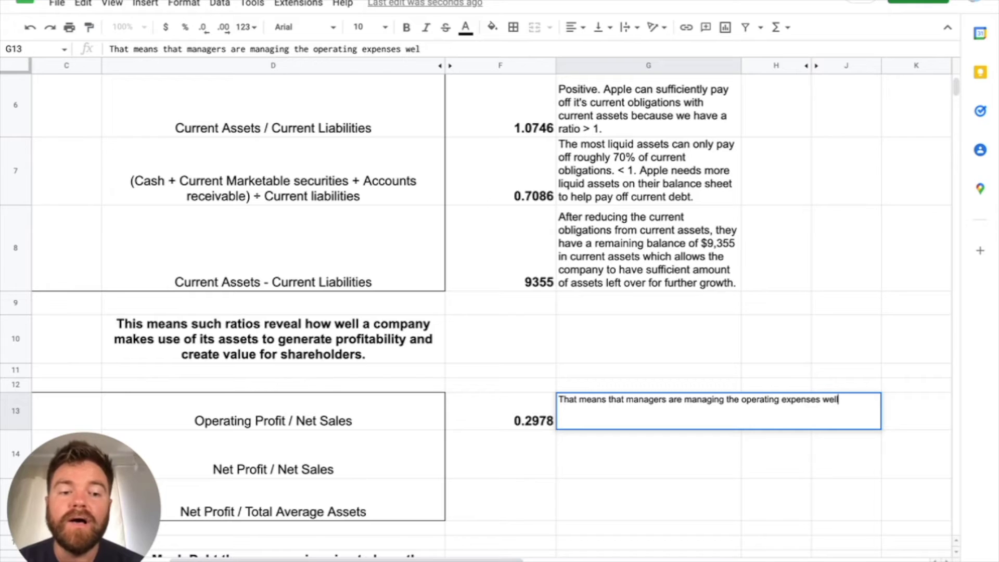
{"action": "type", "text": " in comparison "}
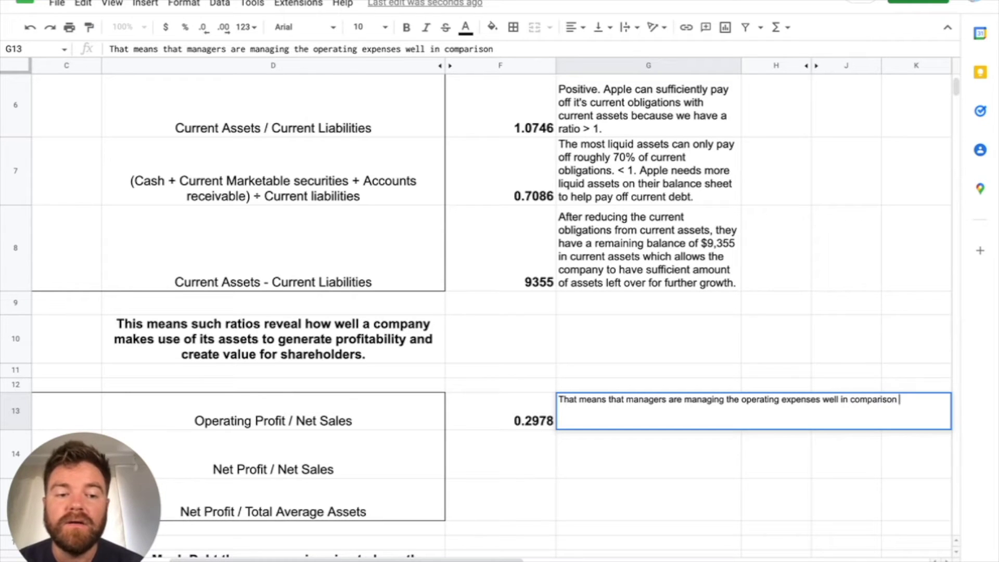
{"action": "type", "text": "to the net sales ge"}
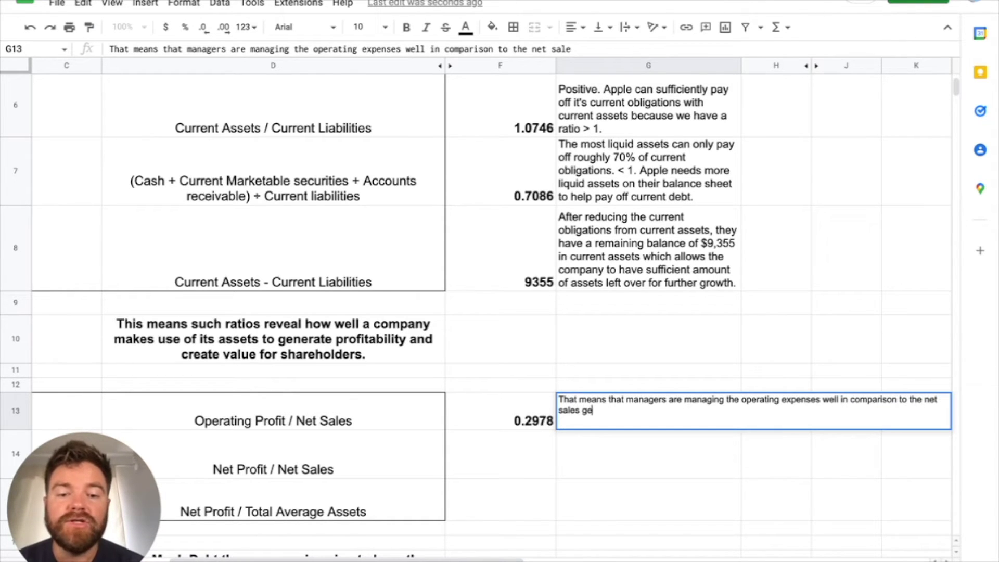
{"action": "type", "text": "nerated by the company"}
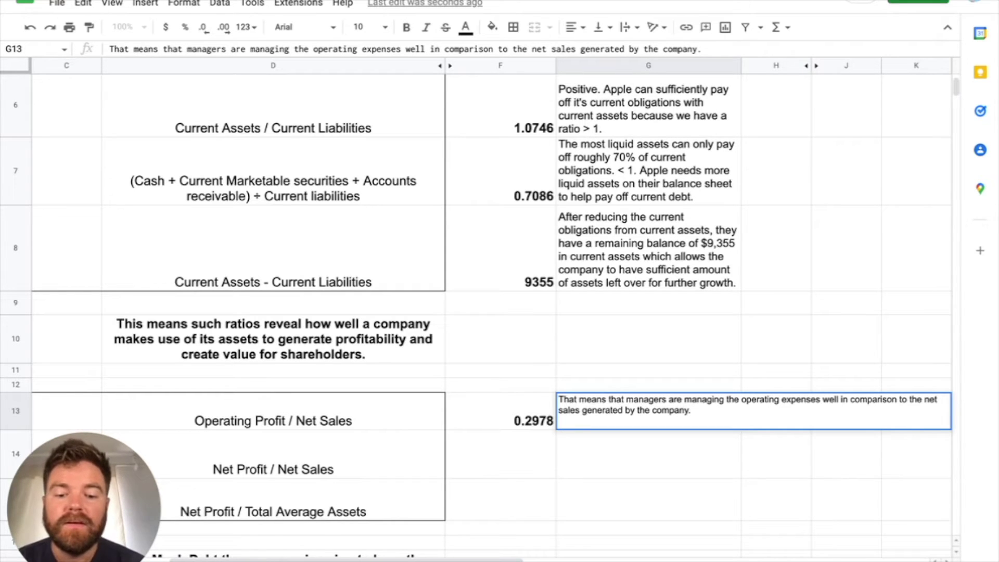
Step: Finish the G13 evaluation with "> 15% is Good and costs are managed efficiently."
{"action": "type", "text": ". >"}
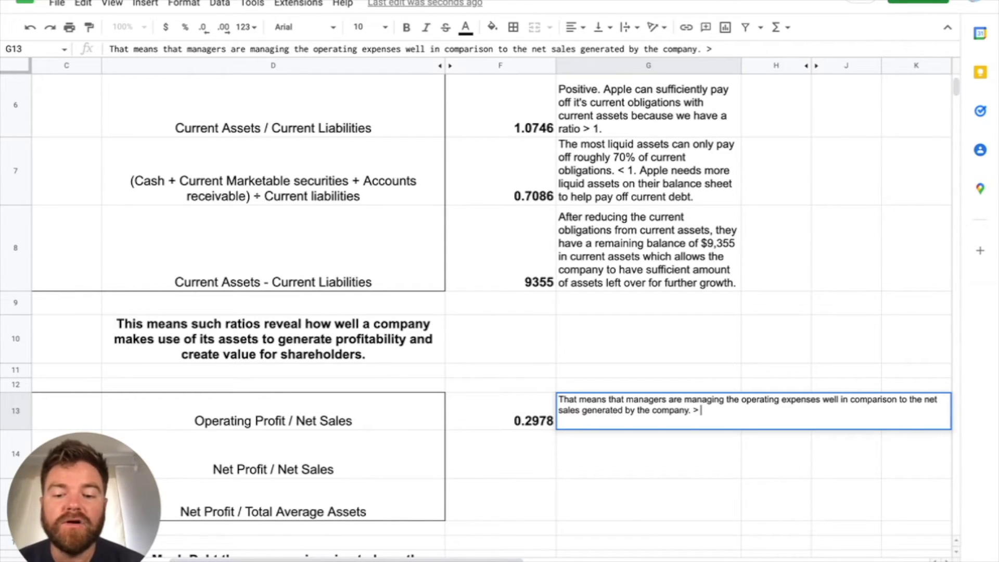
{"action": "type", "text": " 15%"}
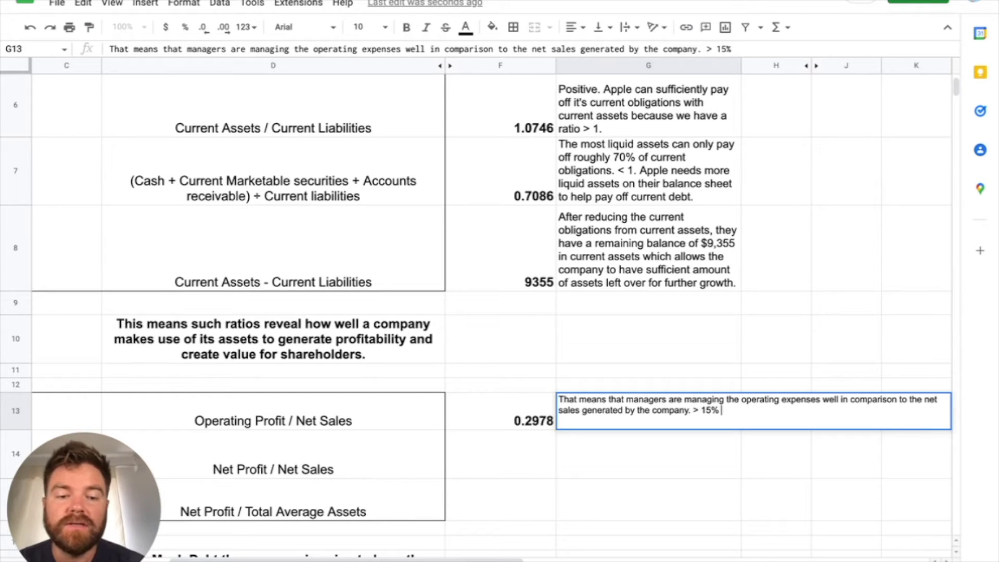
{"action": "type", "text": " is Good and"}
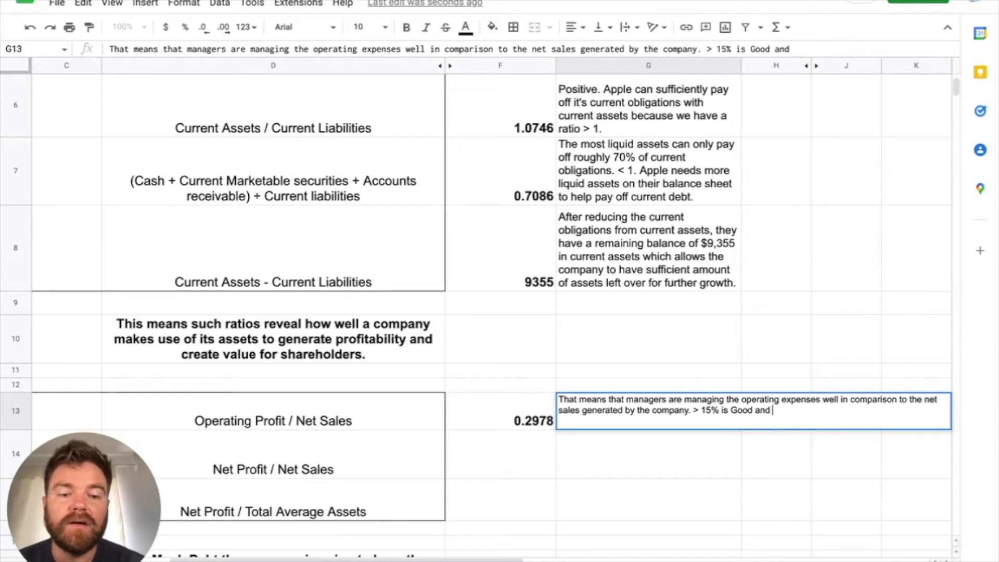
{"action": "type", "text": " costs are managed "}
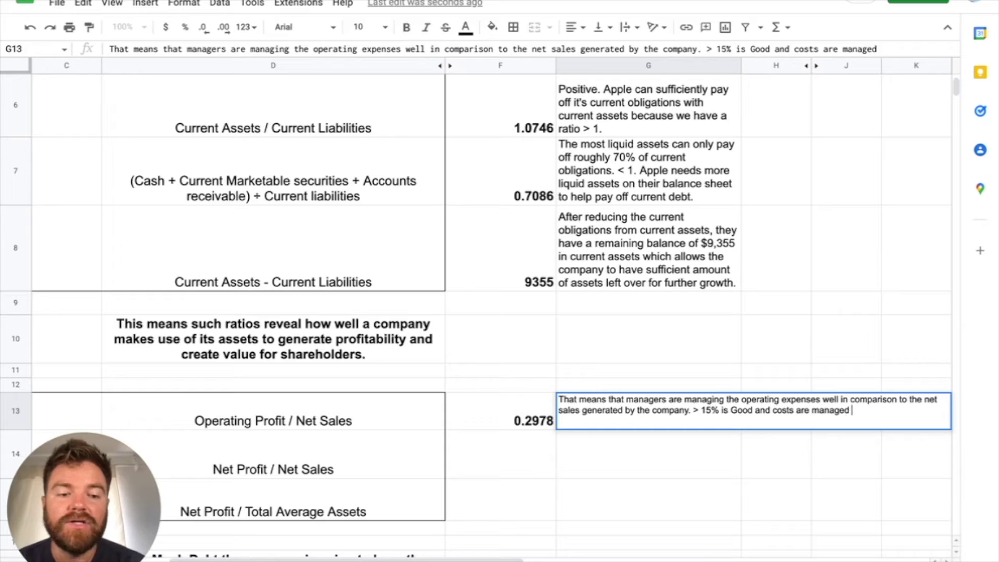
{"action": "type", "text": "efficiently."}
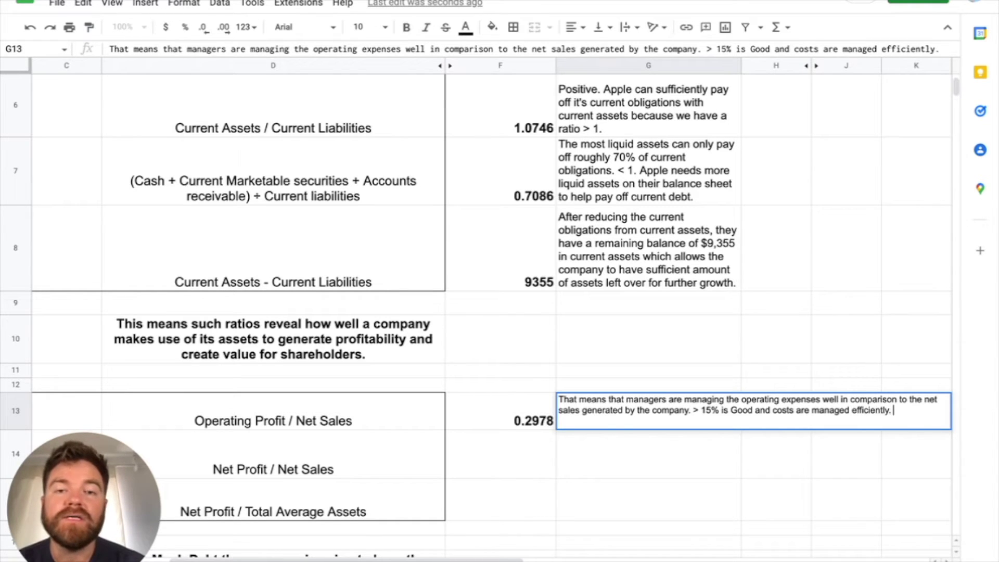
{"action": "key", "text": "Return"}
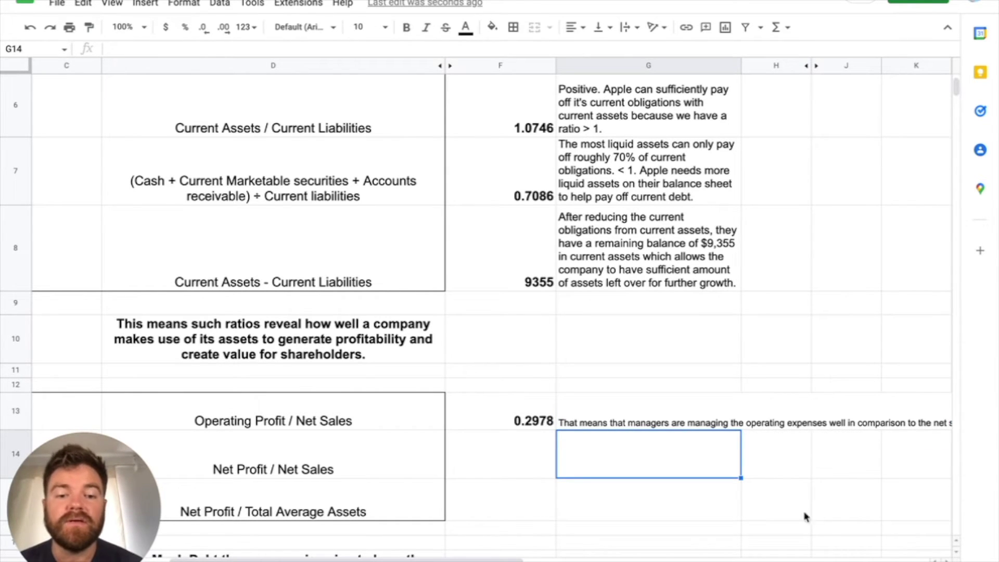
Step: Widen column G to roughly one and a half times its width so the evaluation texts wrap onto fewer lines
{"action": "left_click", "coordinate": [639, 253]}
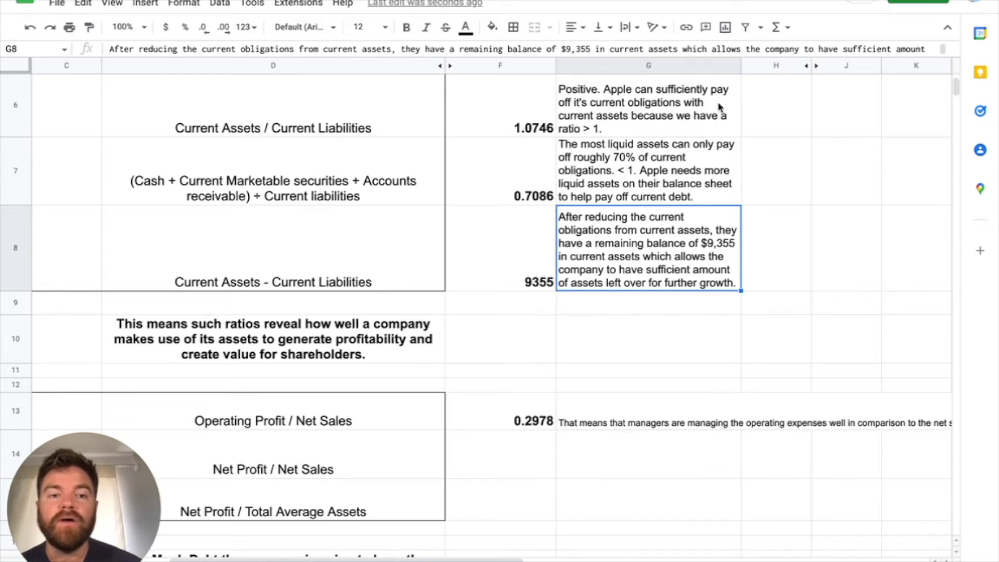
{"action": "left_click_drag", "start_coordinate": [742, 67], "coordinate": [753, 70]}
{"action": "left_click_drag", "start_coordinate": [841, 67], "coordinate": [843, 67]}
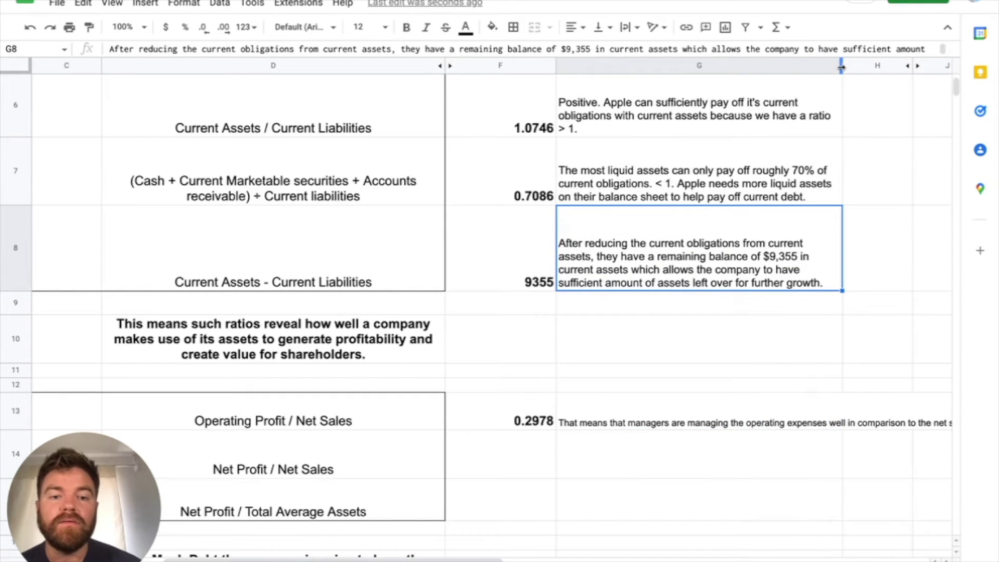
Step: Copy the working capital evaluation's formatting from G8 onto G13 and make row 13 taller to fit the wrapped text
{"action": "left_click", "coordinate": [90, 26]}
{"action": "left_click", "coordinate": [630, 424]}
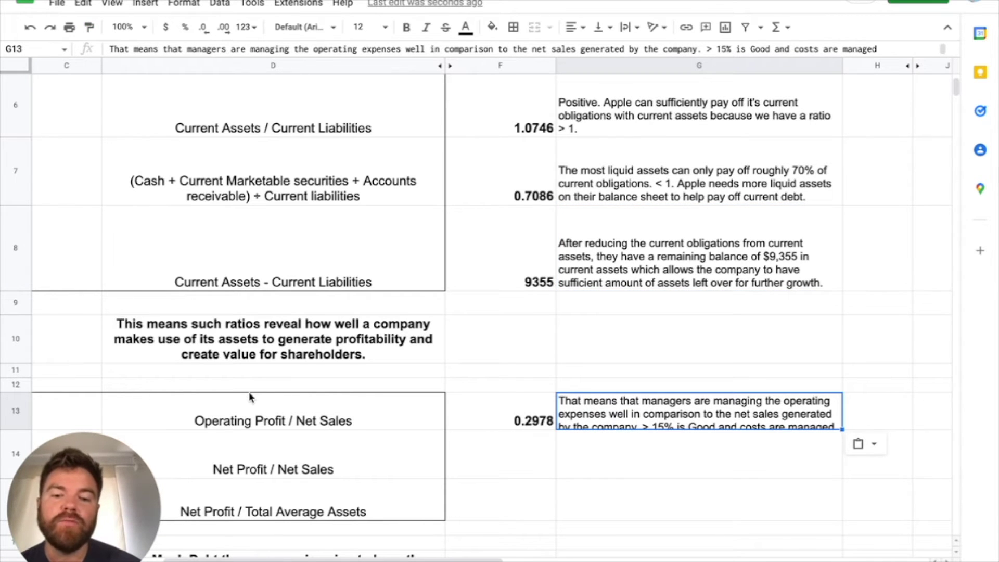
{"action": "left_click_drag", "start_coordinate": [11, 428], "coordinate": [11, 465]}
Step: In F14, calculate the net profit margin as 2021 net income divided by total net sales, =94680/365817
{"action": "scroll", "coordinate": [495, 509], "scroll_direction": "down", "scroll_amount": 5}
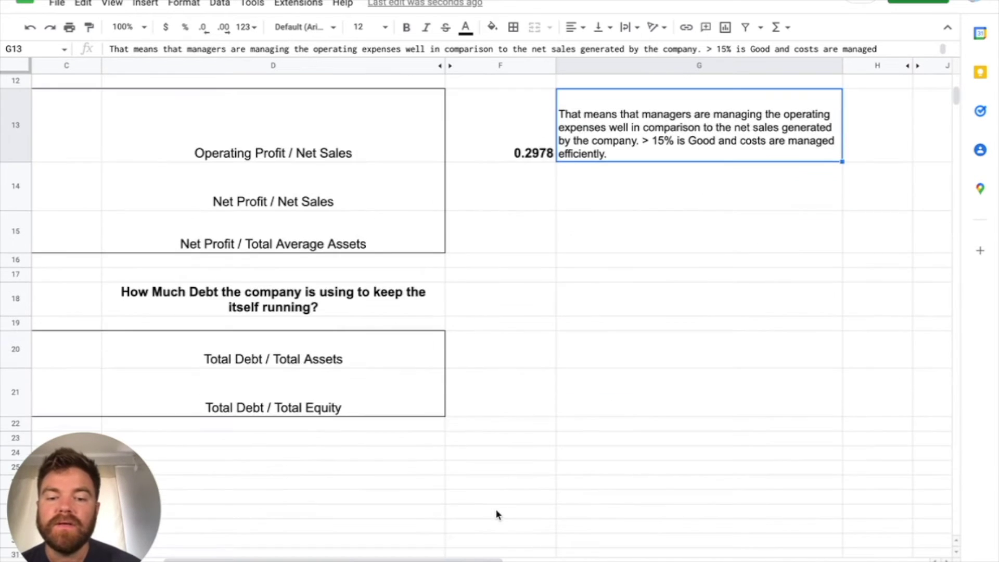
{"action": "scroll", "coordinate": [495, 509], "scroll_direction": "left", "scroll_amount": 5}
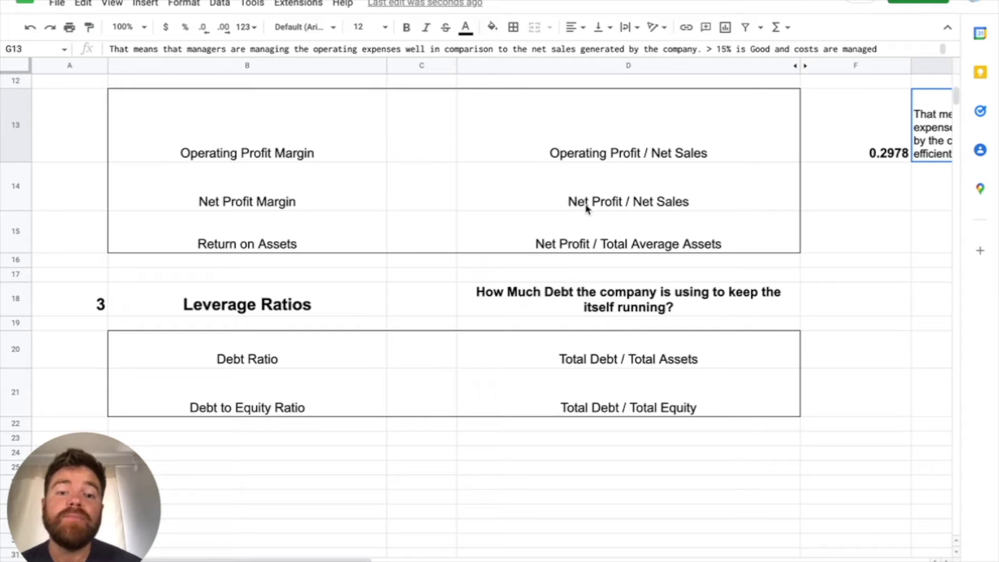
{"action": "left_click", "coordinate": [632, 196]}
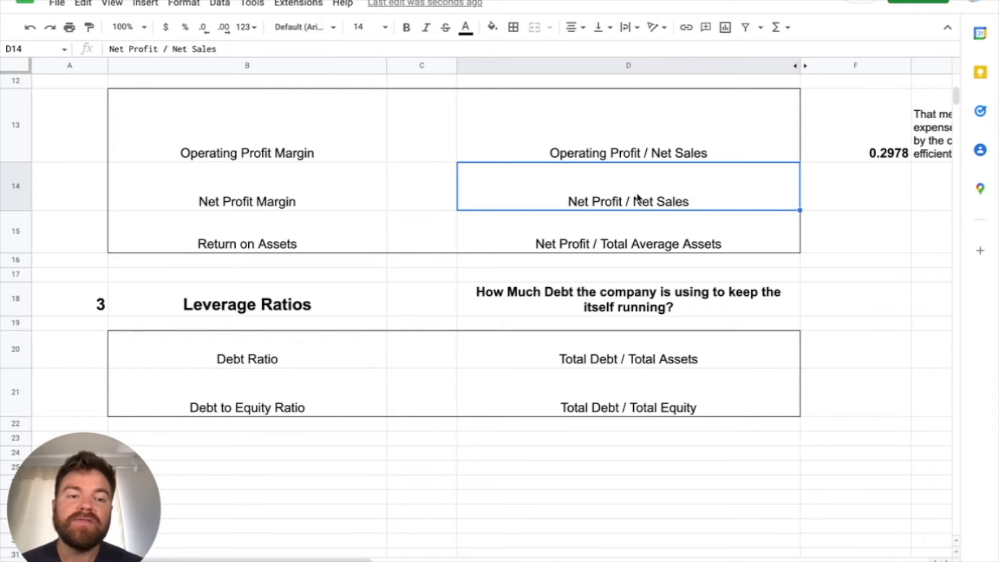
{"action": "left_click", "coordinate": [632, 155]}
{"action": "left_click", "coordinate": [593, 193]}
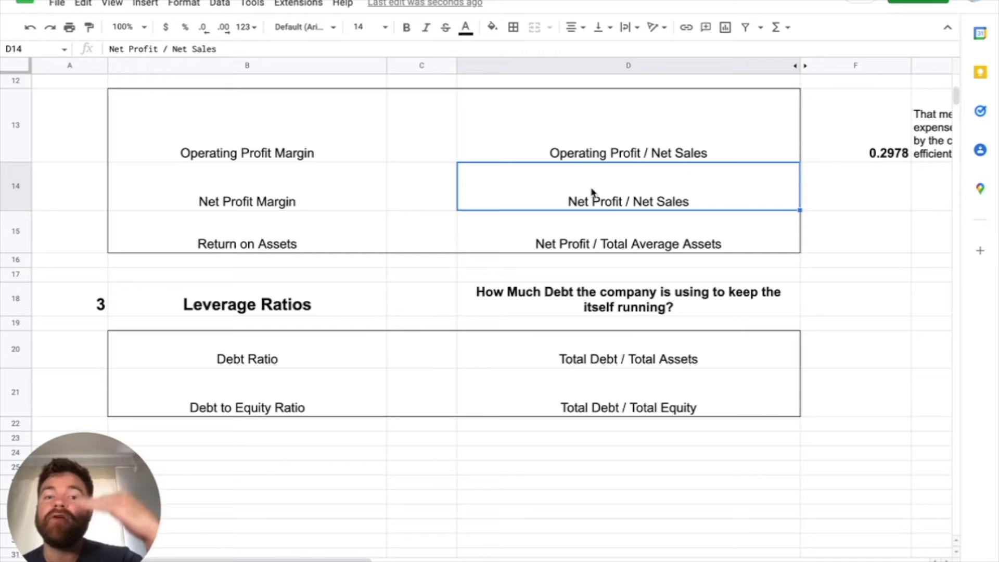
{"action": "left_click", "coordinate": [832, 201]}
{"action": "type", "text": "="}
{"action": "key", "text": "ctrl+shift+Page_Up"}
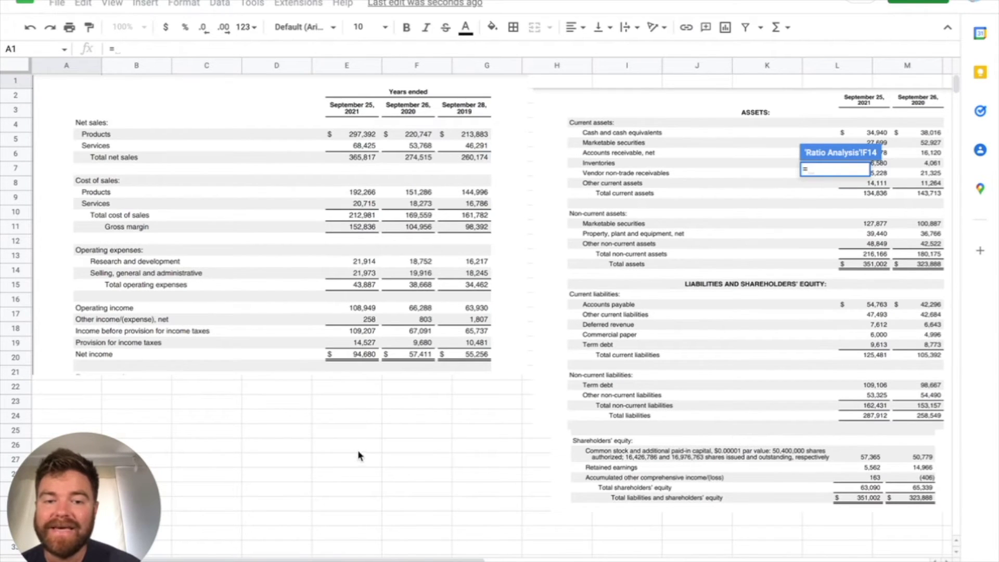
{"action": "type", "text": "94680/"}
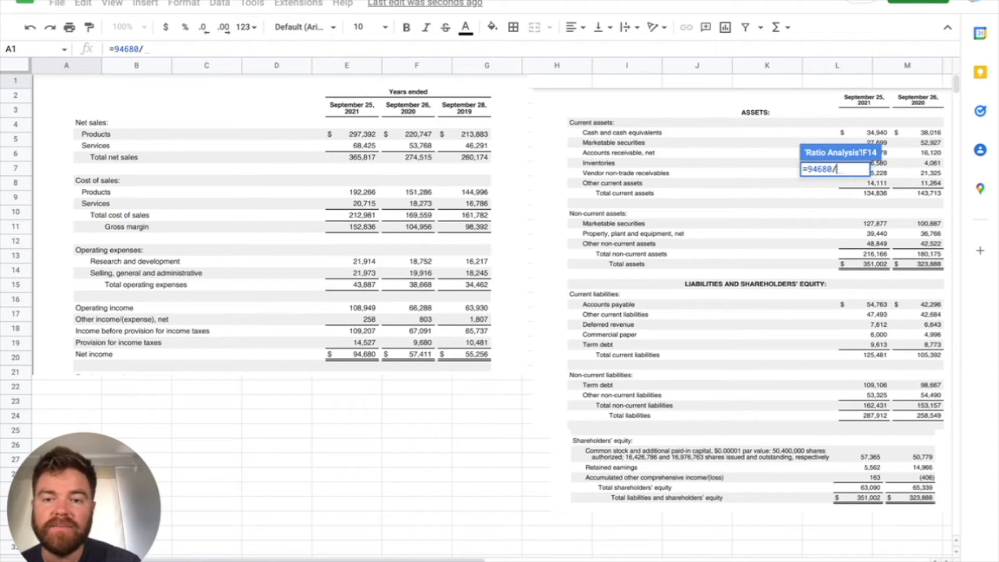
{"action": "type", "text": "36"}
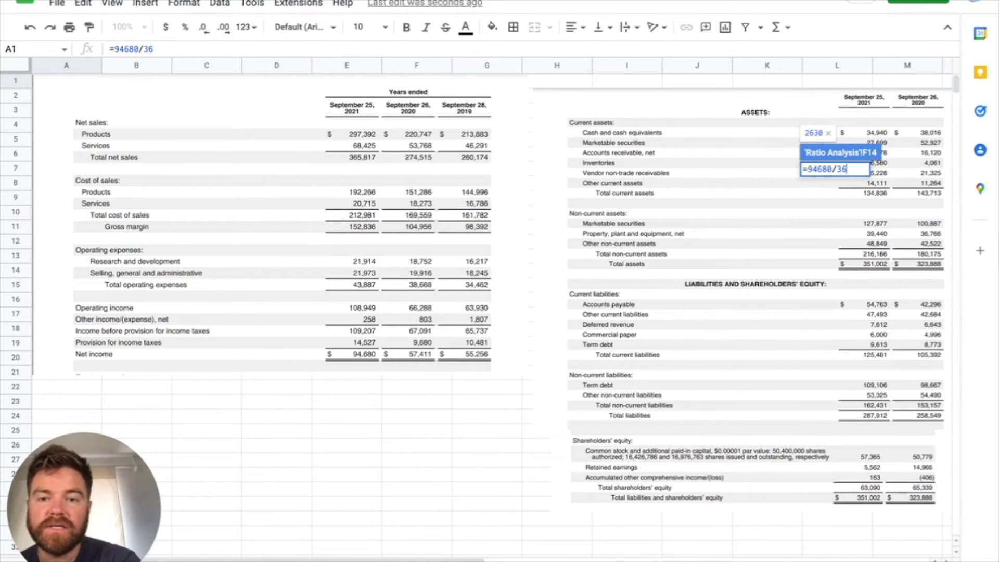
{"action": "type", "text": "5817"}
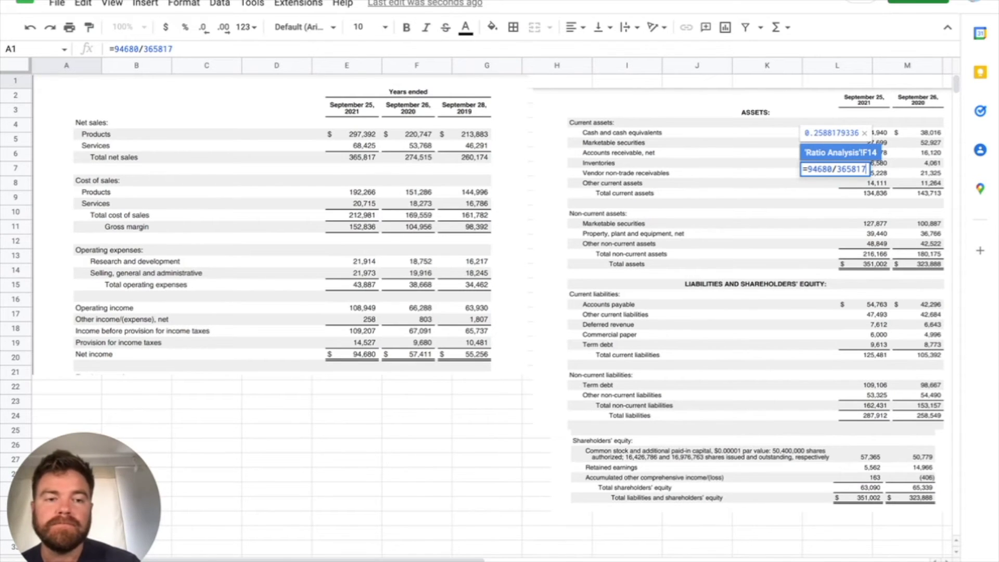
{"action": "key", "text": "Return"}
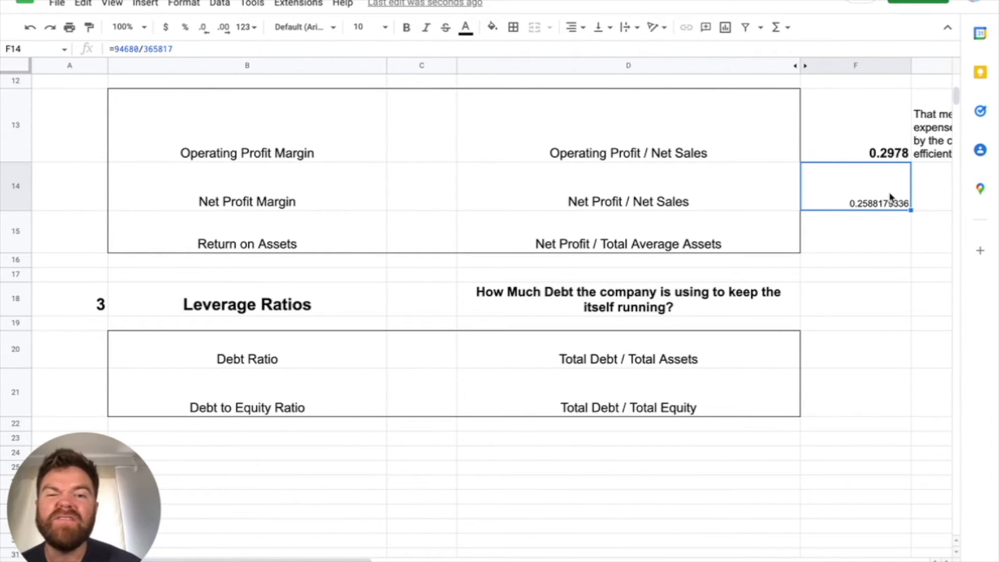
Step: Copy the operating profit margin value's formatting from F13 onto the net profit margin in F14
{"action": "left_click", "coordinate": [872, 127]}
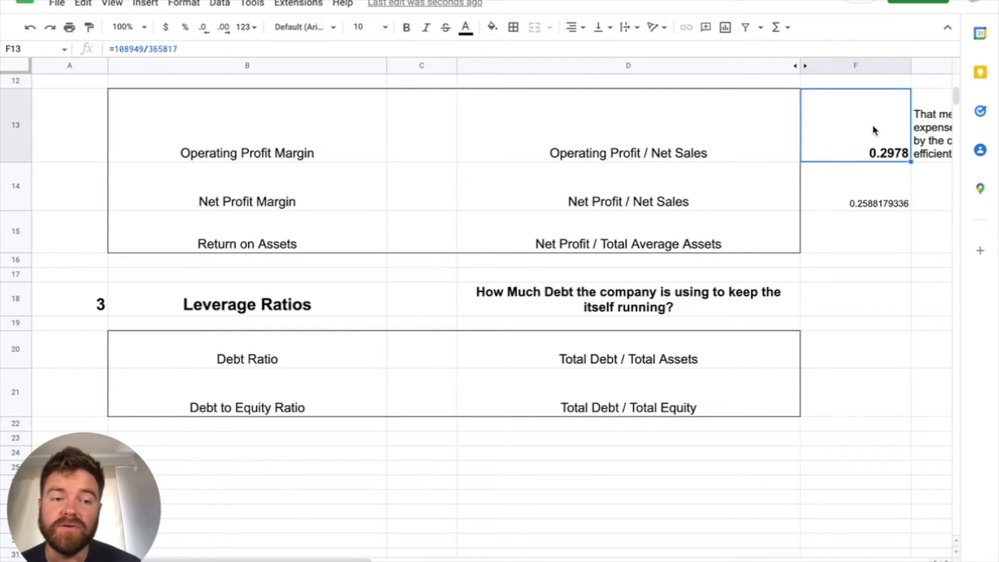
{"action": "left_click", "coordinate": [90, 27]}
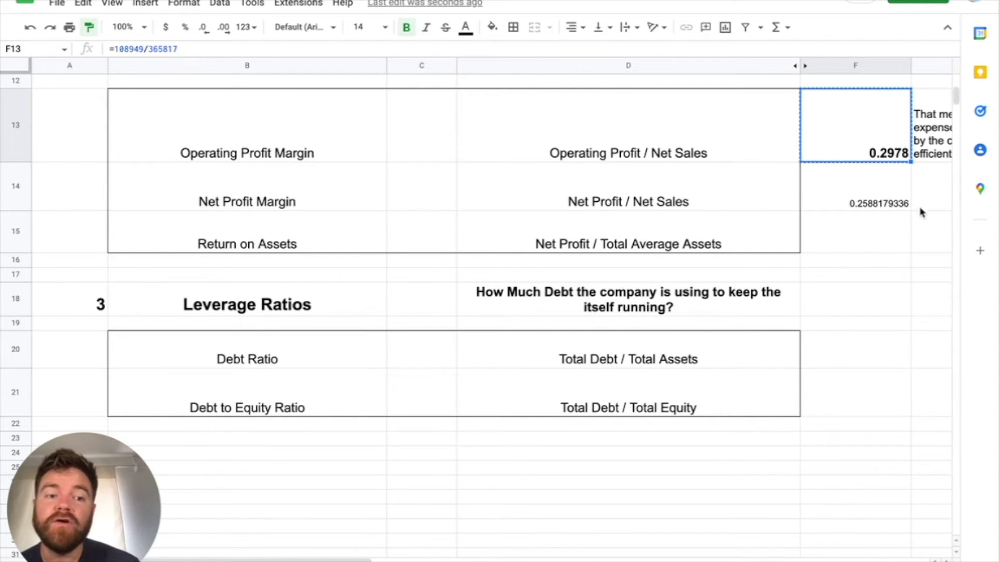
{"action": "left_click", "coordinate": [903, 203]}
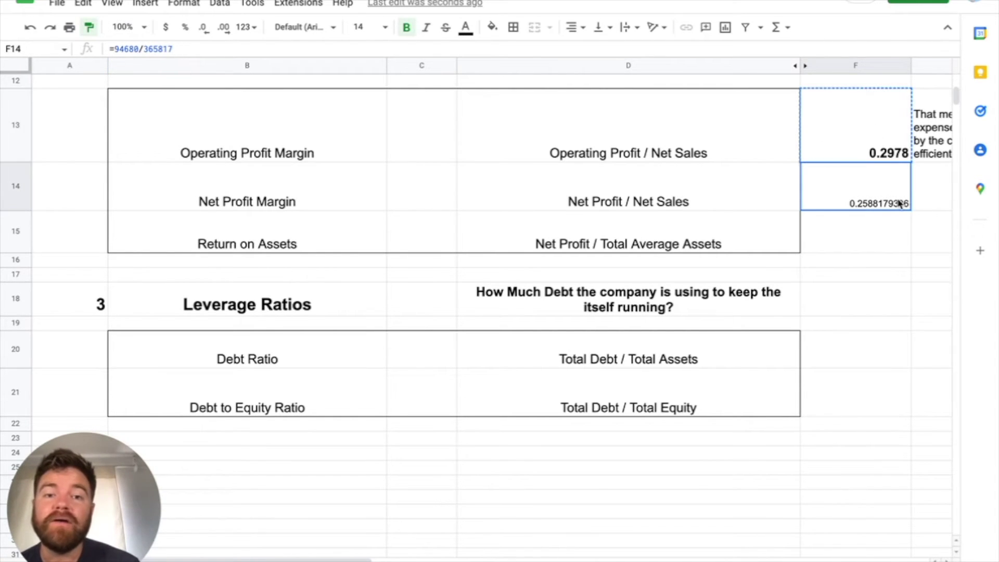
Step: In G14, write "The profit margins are 25% which is exceptional meaning the managers of the business are managing costs extremely efficiently"
{"action": "left_click", "coordinate": [933, 201]}
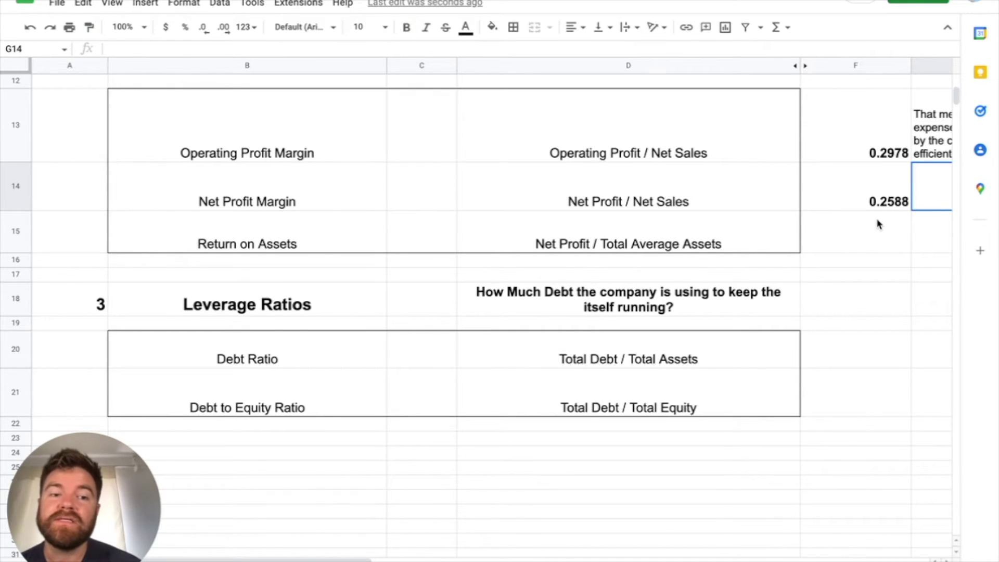
{"action": "scroll", "coordinate": [879, 224], "scroll_direction": "right", "scroll_amount": 7}
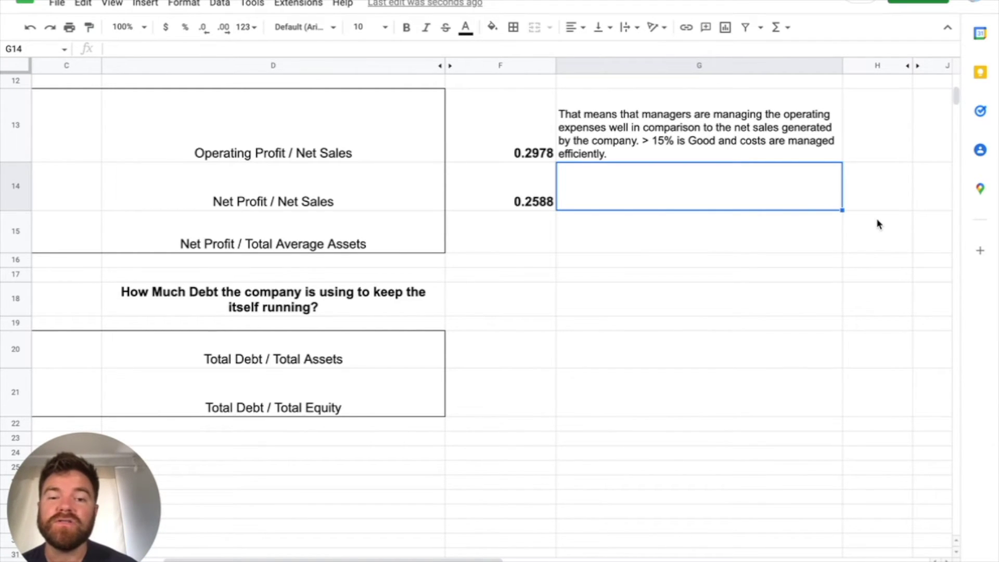
{"action": "type", "text": "The prof"}
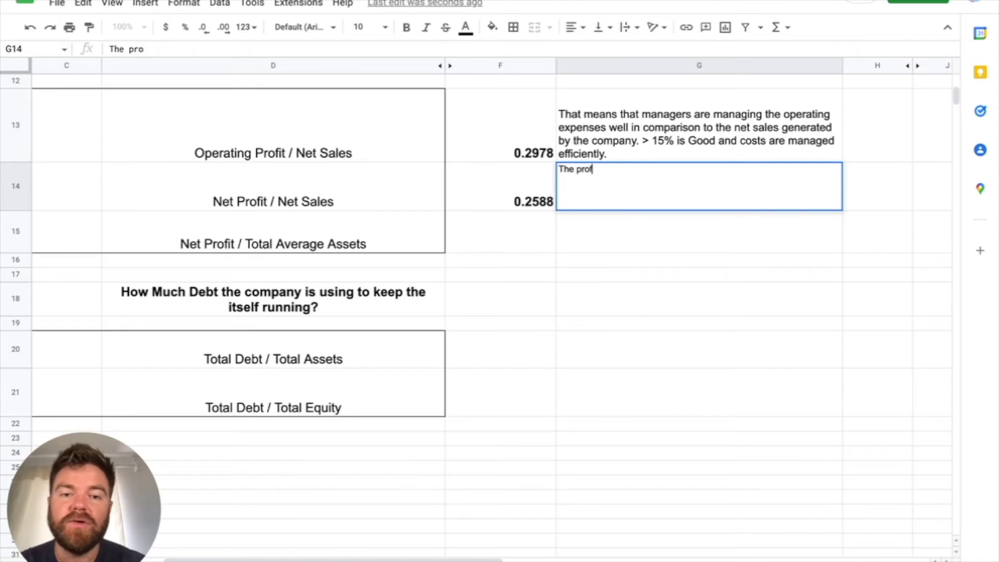
{"action": "type", "text": "it margins are 25%"}
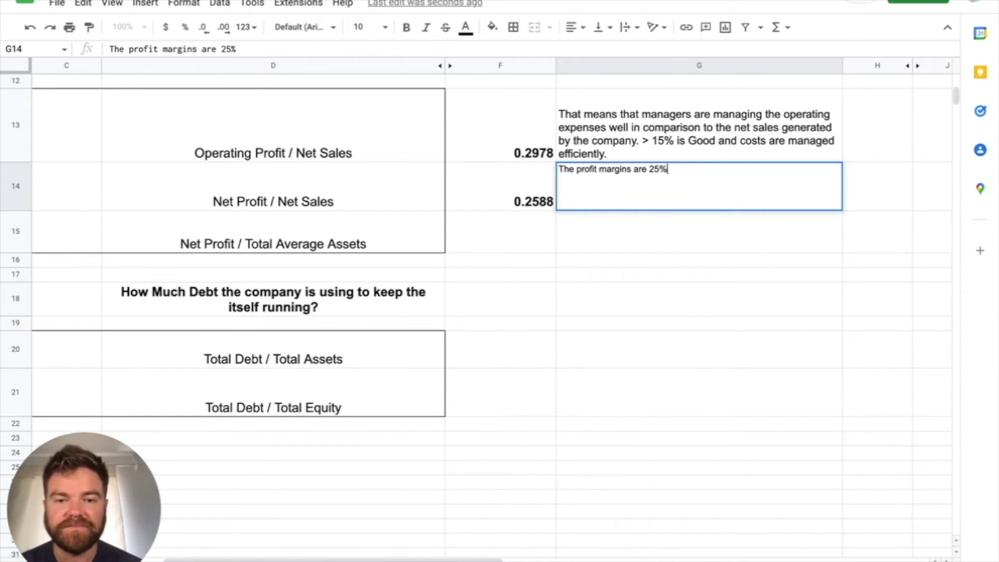
{"action": "type", "text": " which is exceo"}
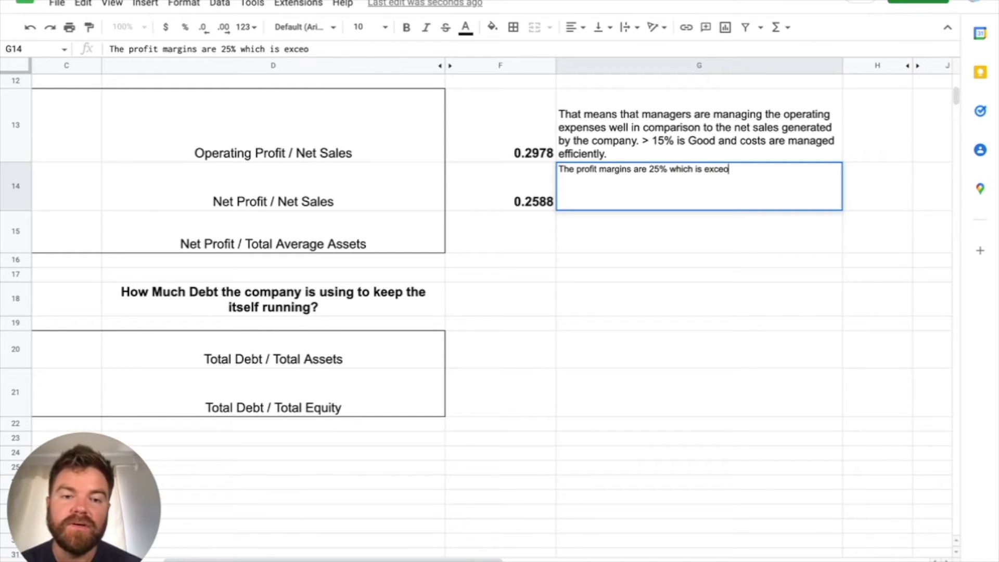
{"action": "key", "text": "BackSpace"}
{"action": "type", "text": "ptiona"}
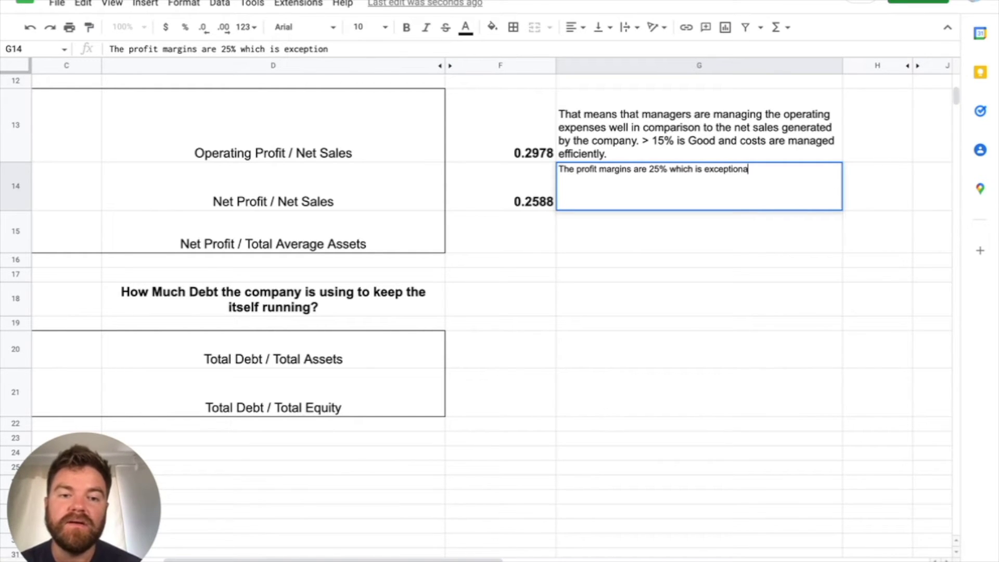
{"action": "type", "text": "l meaning the ma"}
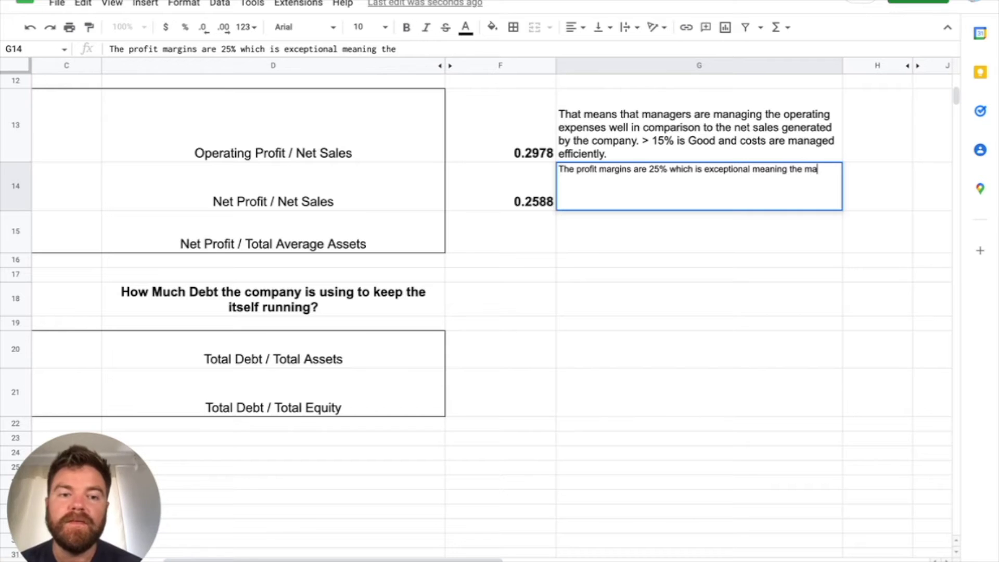
{"action": "type", "text": "nagers of the bu"}
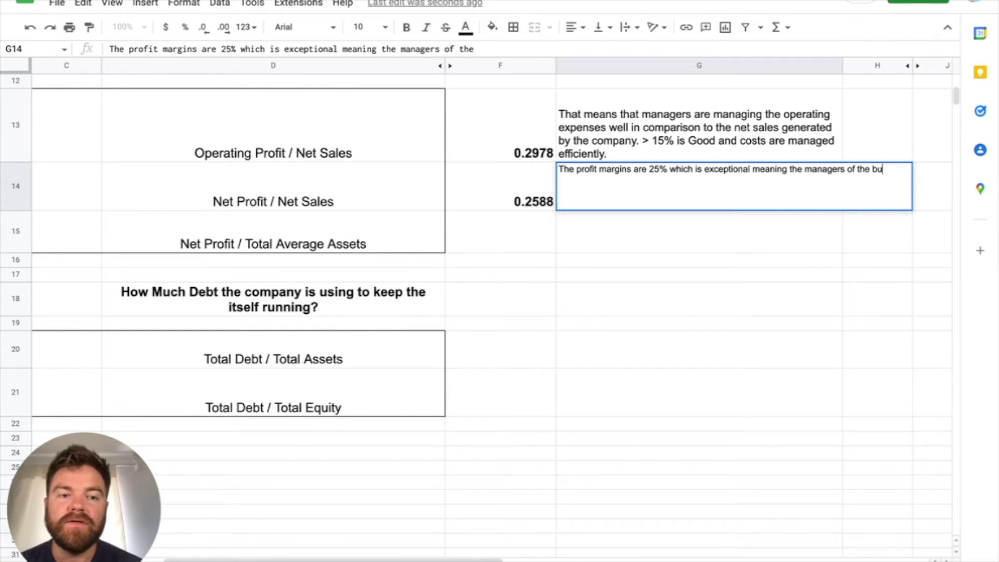
{"action": "type", "text": "siness are managing costs extremely efficiently"}
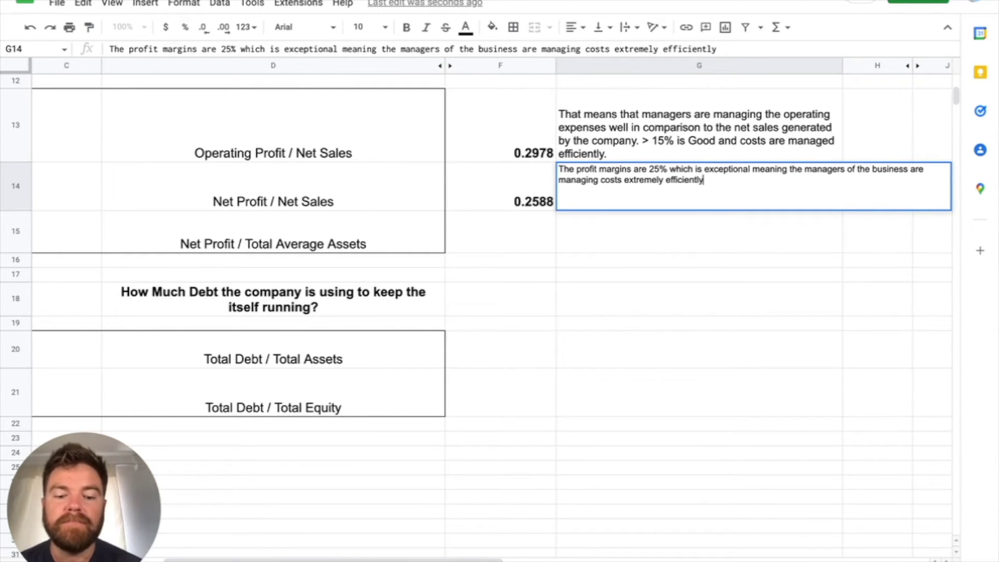
Step: Finish the G14 evaluation with "and are generating large profits from their assets which fuels future growth and expansion."
{"action": "type", "text": " and are generating "}
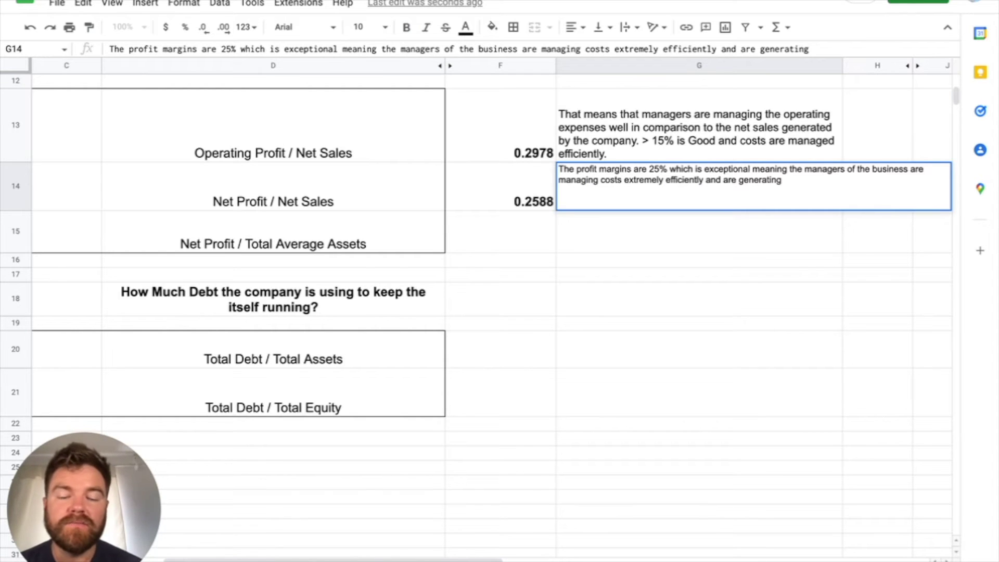
{"action": "type", "text": "large"}
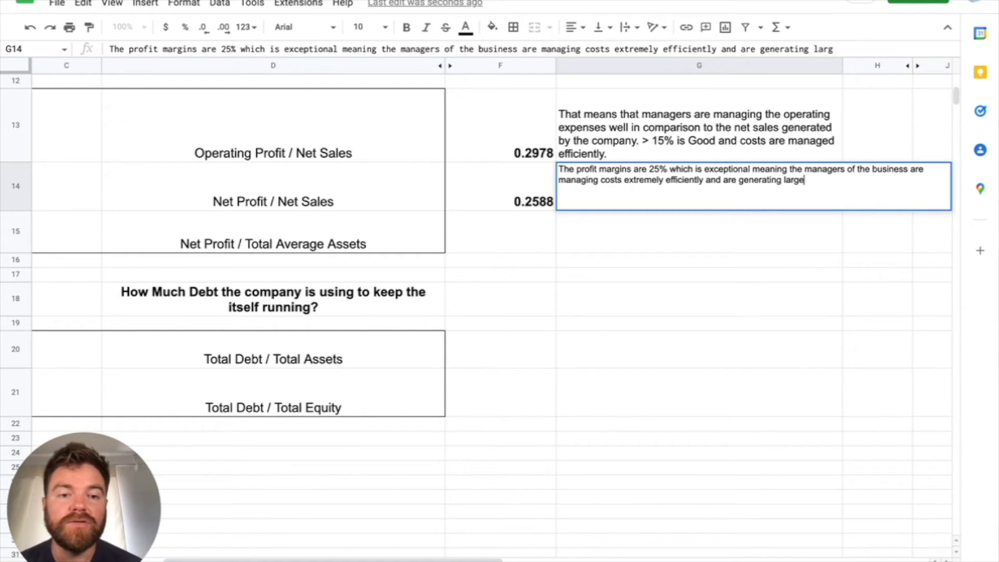
{"action": "type", "text": " profits from their assets"}
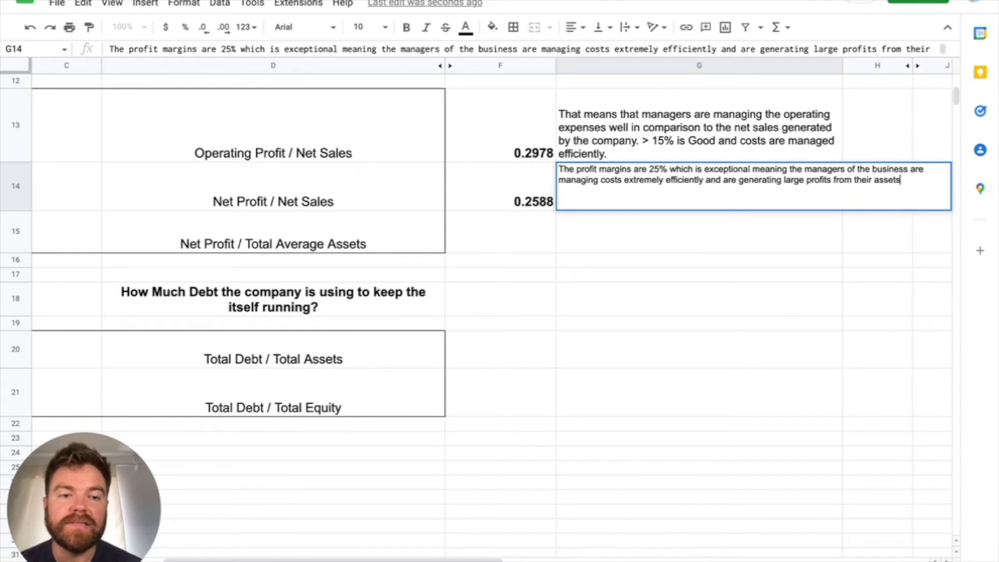
{"action": "type", "text": " which fuels"}
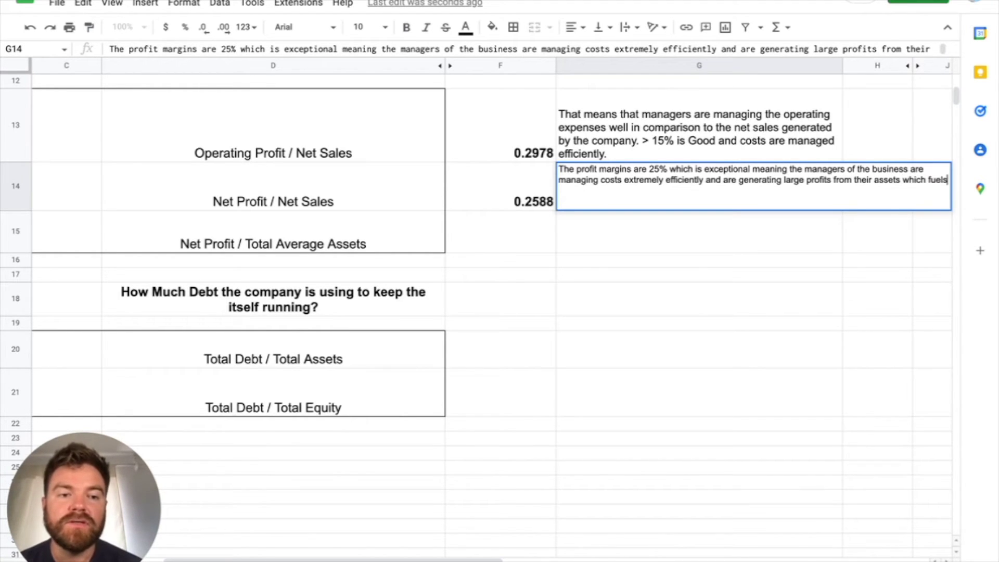
{"action": "type", "text": " future growth an"}
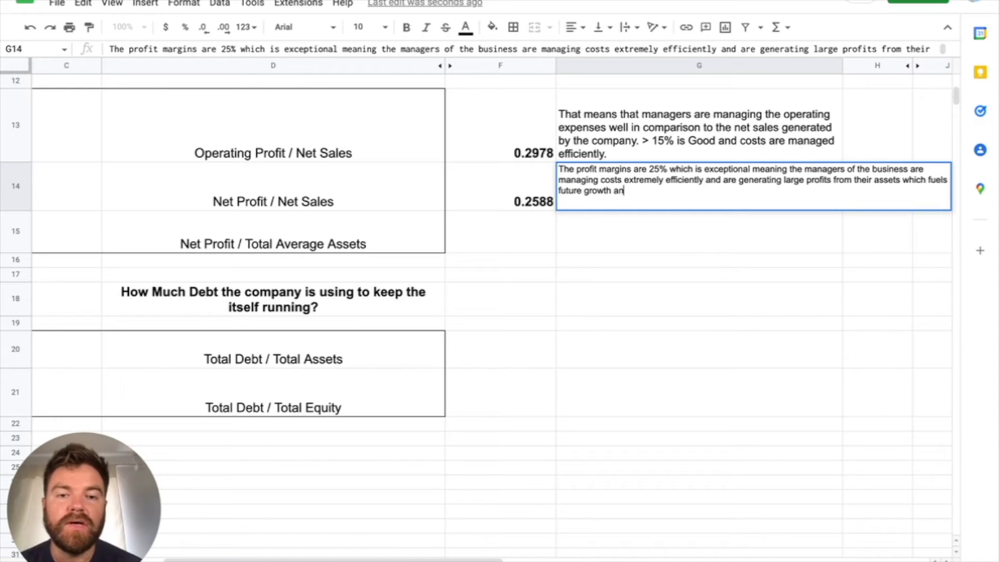
{"action": "type", "text": "d expansion."}
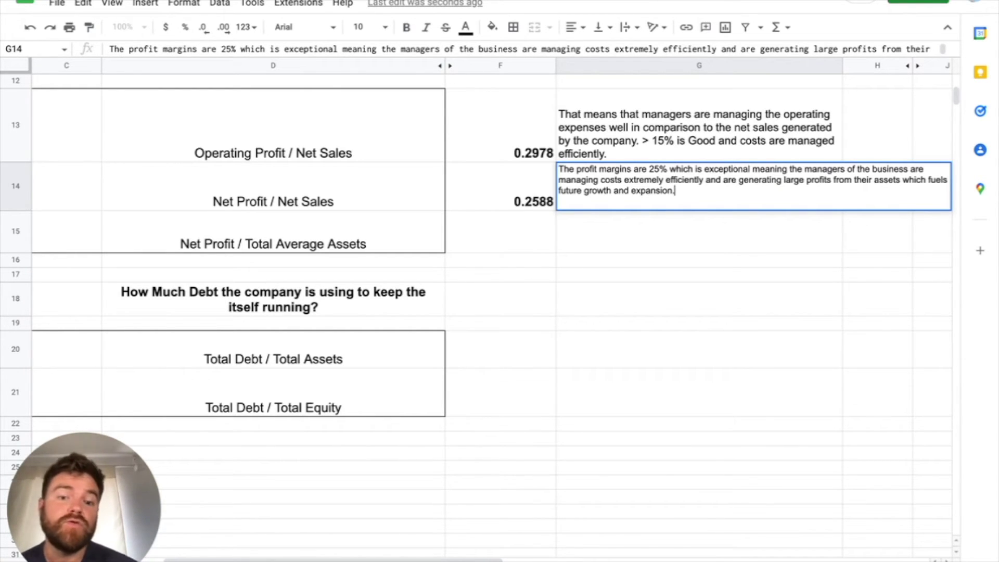
{"action": "key", "text": "Return"}
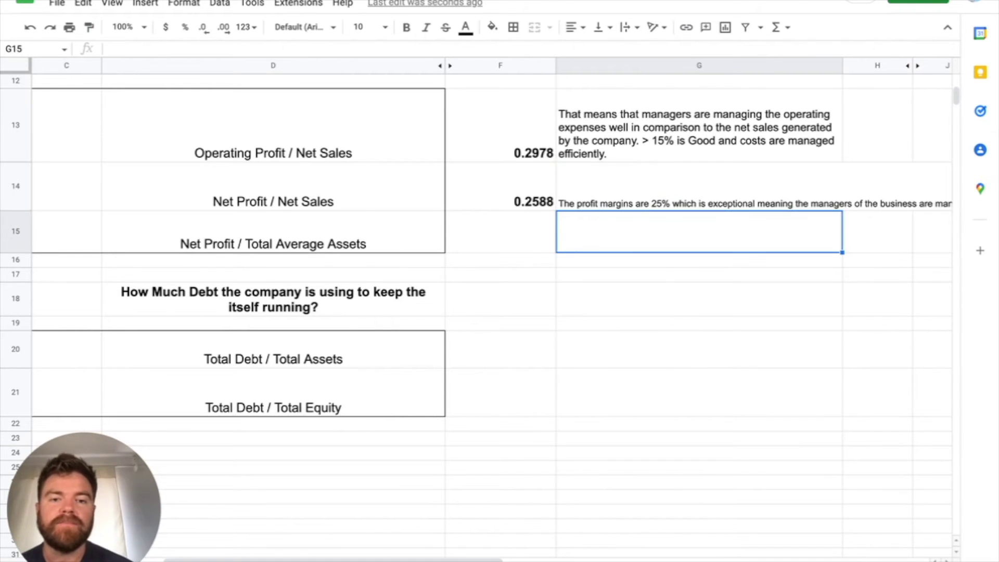
Step: Copy the operating profit margin evaluation's formatting from G13 onto G14 and make row 14 taller to fit the wrapped text
{"action": "left_click", "coordinate": [712, 130]}
{"action": "left_click", "coordinate": [89, 27]}
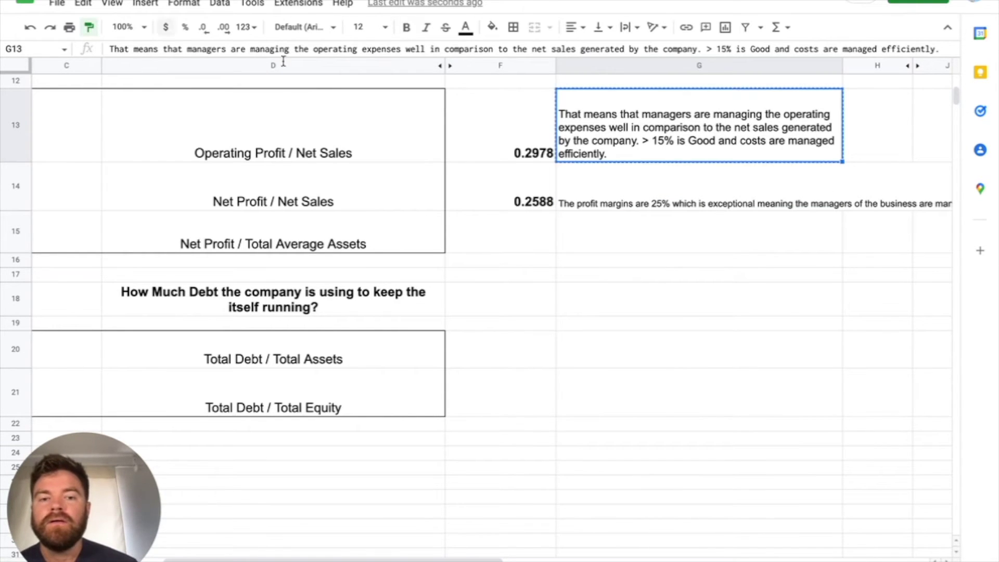
{"action": "left_click", "coordinate": [729, 197]}
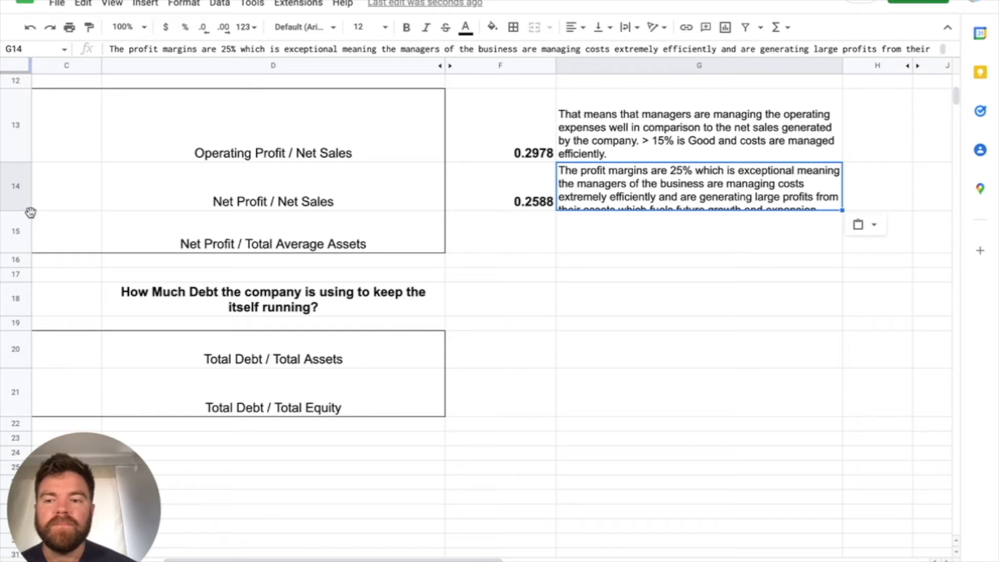
{"action": "left_click_drag", "start_coordinate": [26, 209], "coordinate": [26, 232]}
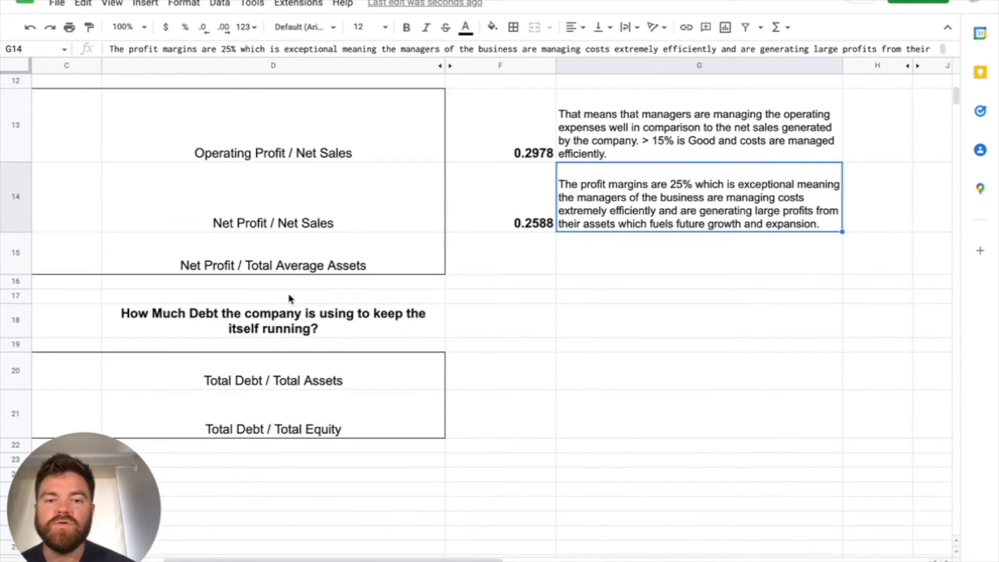
Step: Start the return on assets formula in F15 with the 2021 net income from the financial statements, =94680
{"action": "scroll", "coordinate": [571, 359], "scroll_direction": "left", "scroll_amount": 5}
{"action": "left_click", "coordinate": [308, 266]}
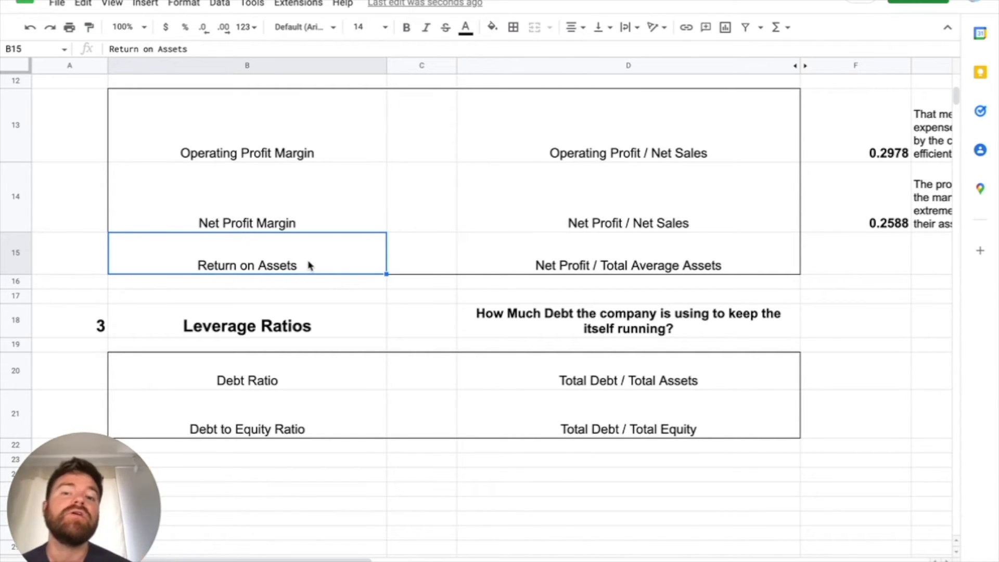
{"action": "left_click", "coordinate": [597, 256]}
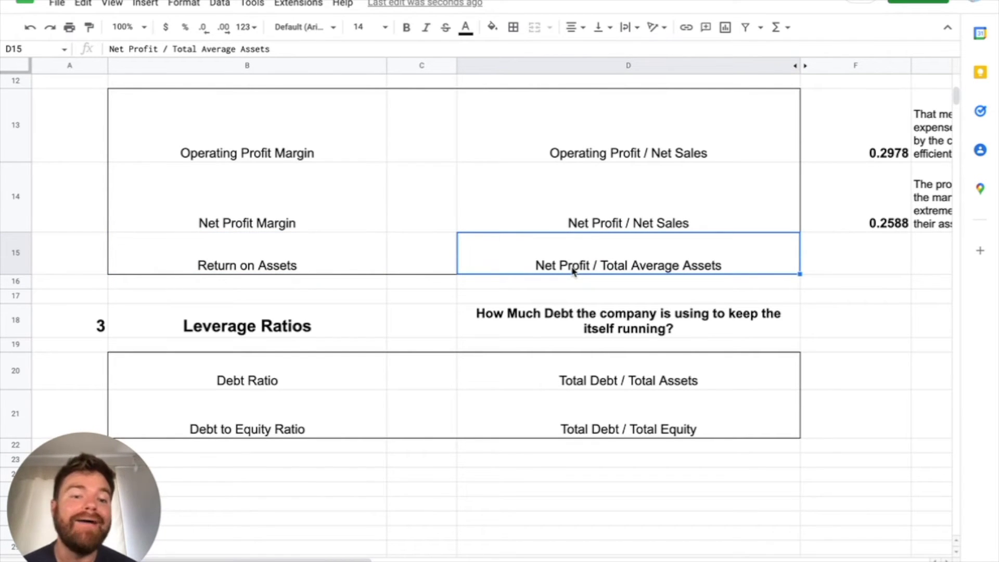
{"action": "left_click", "coordinate": [864, 254]}
{"action": "type", "text": "="}
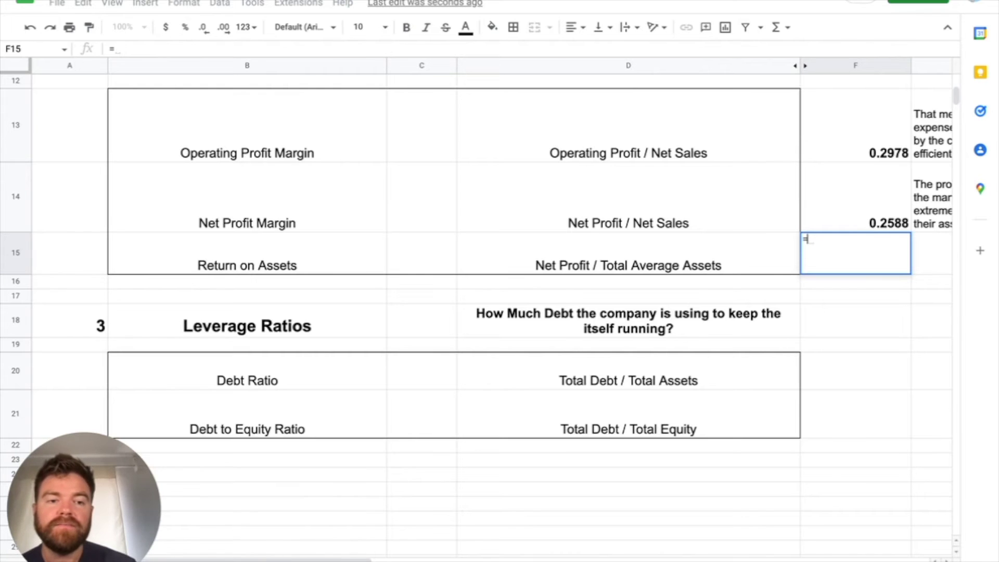
{"action": "key", "text": "ctrl+shift+Page_Down"}
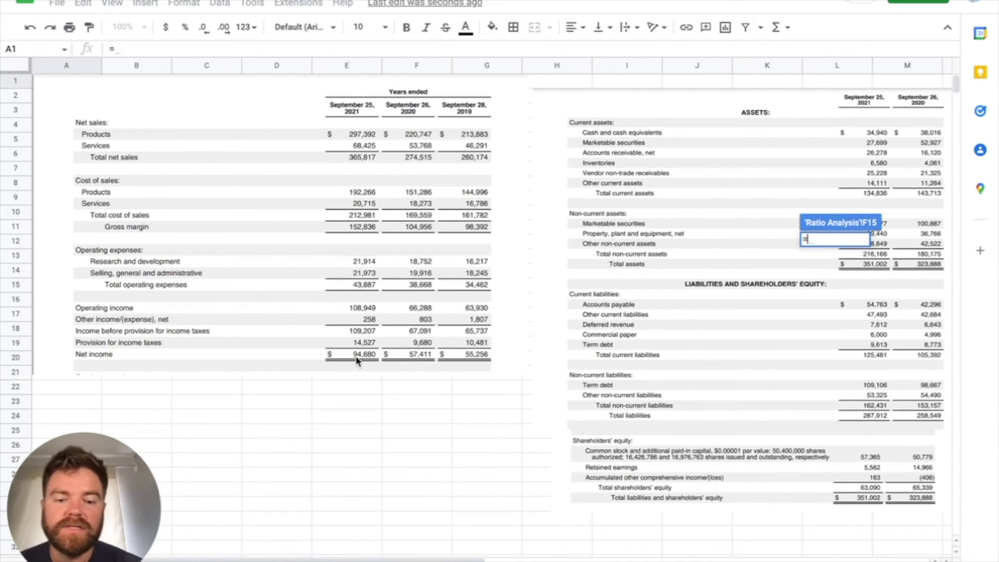
{"action": "type", "text": "94680"}
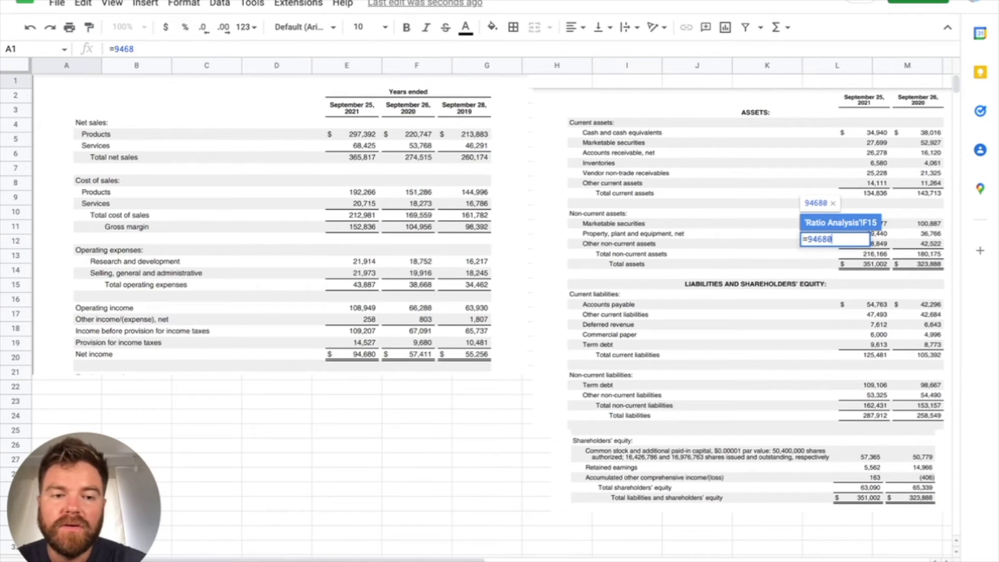
Step: Try to group the return on assets formula by inserting an opening square bracket before 94680
{"action": "key", "text": "Left"}
{"action": "key", "text": "Left"}
{"action": "key", "text": "Left"}
{"action": "key", "text": "Left"}
{"action": "key", "text": "Left"}
{"action": "type", "text": "("}
{"action": "key", "text": "Right"}
{"action": "key", "text": "Right"}
{"action": "key", "text": "Right"}
{"action": "key", "text": "Right"}
{"action": "key", "text": "Right"}
{"action": "key", "text": "Left"}
{"action": "key", "text": "Left"}
{"action": "key", "text": "Left"}
{"action": "key", "text": "BackSpace"}
{"action": "type", "text": "["}
{"action": "key", "text": "Right"}
{"action": "key", "text": "Right"}
{"action": "key", "text": "Right"}
{"action": "key", "text": "Right"}
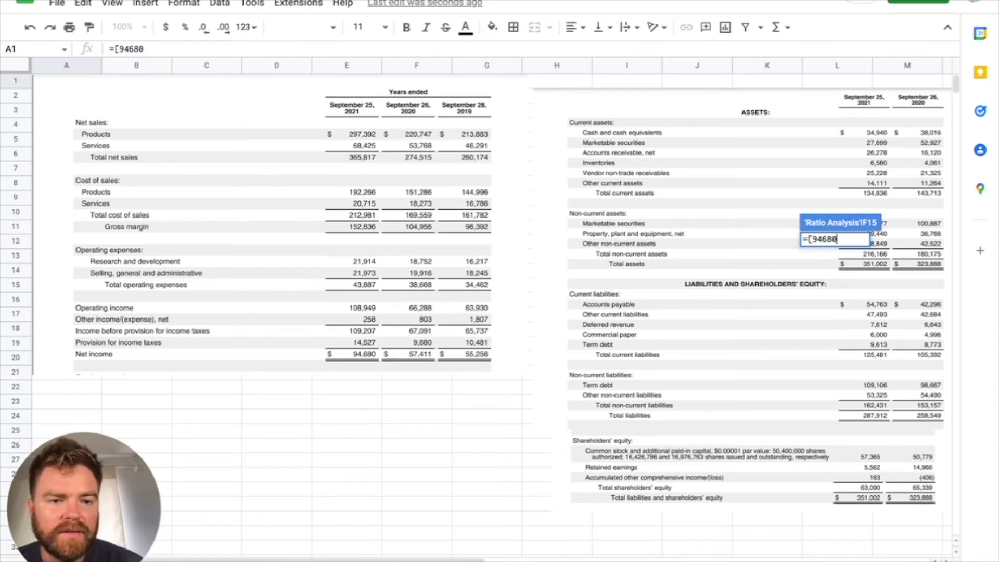
Step: Divide the net income by the sum of 2021 and 2020 total assets over two, entering F15 as =[94680/(351002+323888)/2]
{"action": "type", "text": "/("}
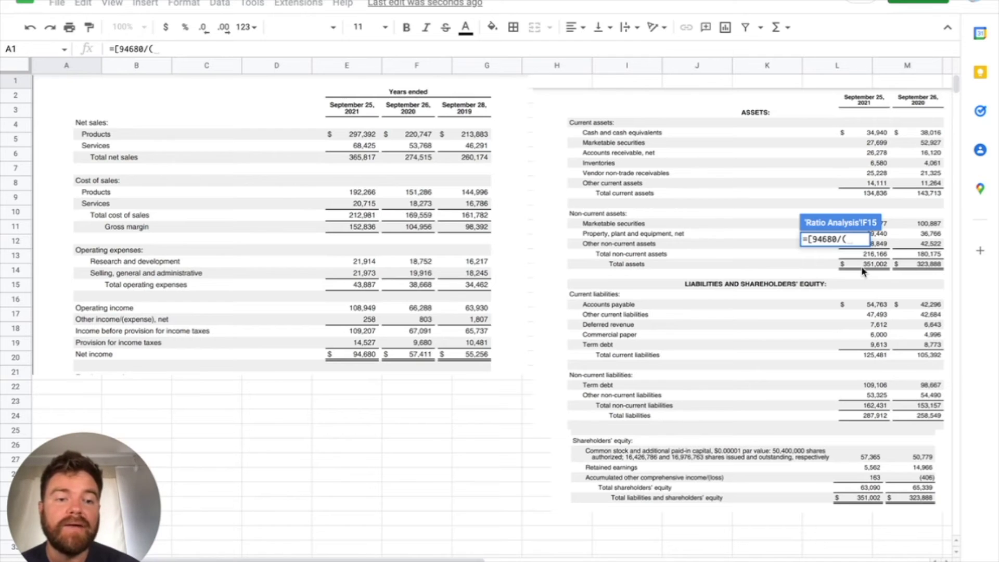
{"action": "type", "text": "351"}
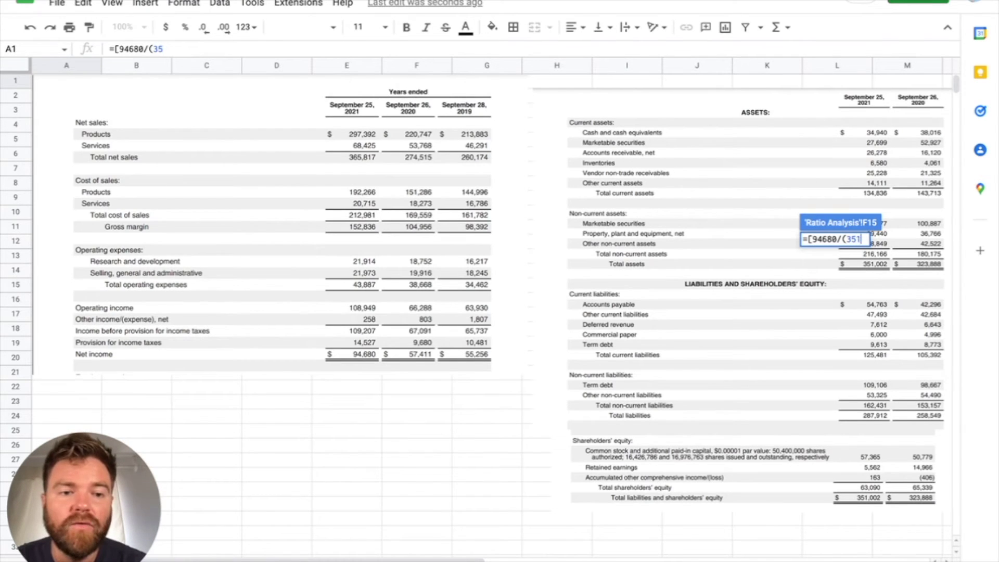
{"action": "type", "text": "002"}
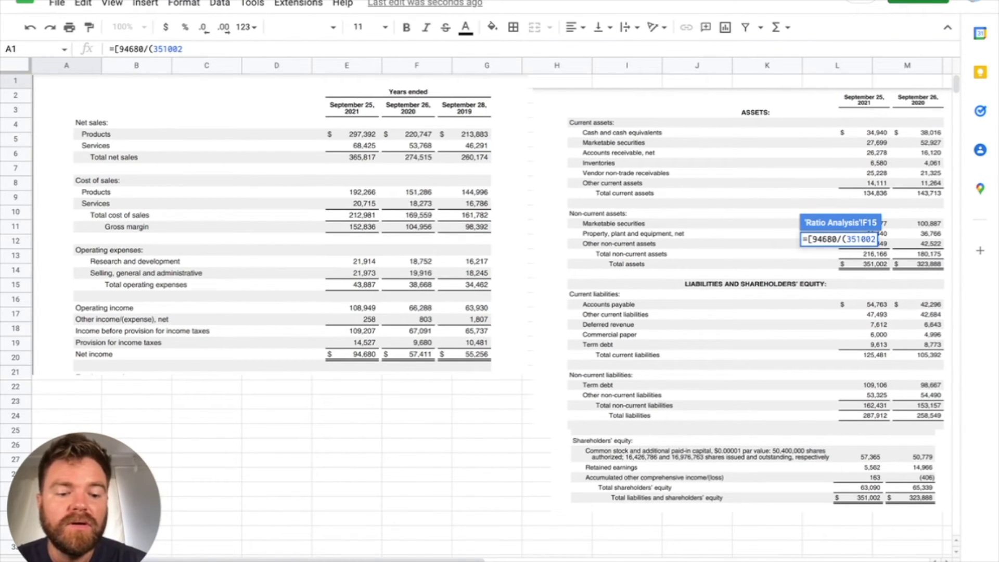
{"action": "type", "text": "+323"}
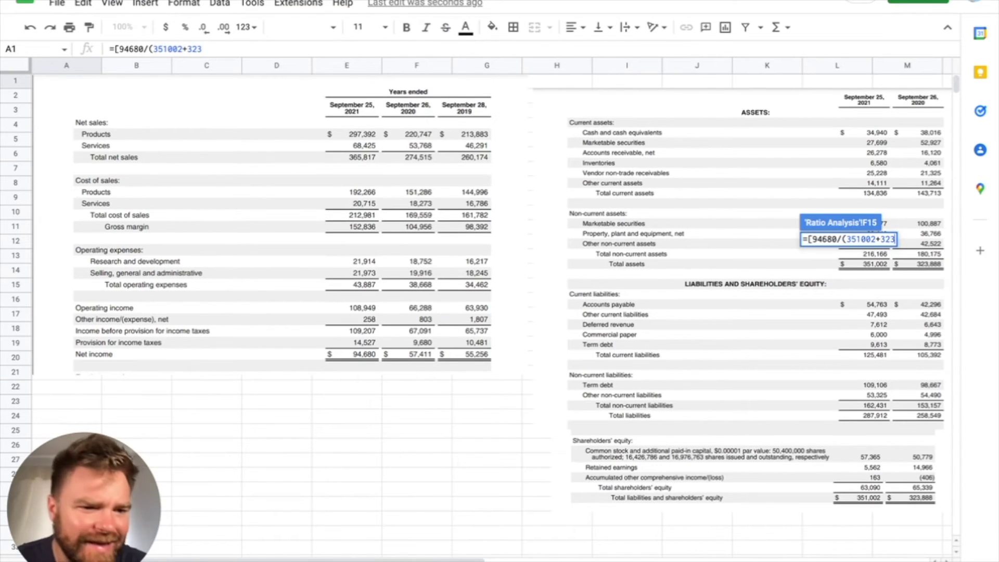
{"action": "type", "text": "888"}
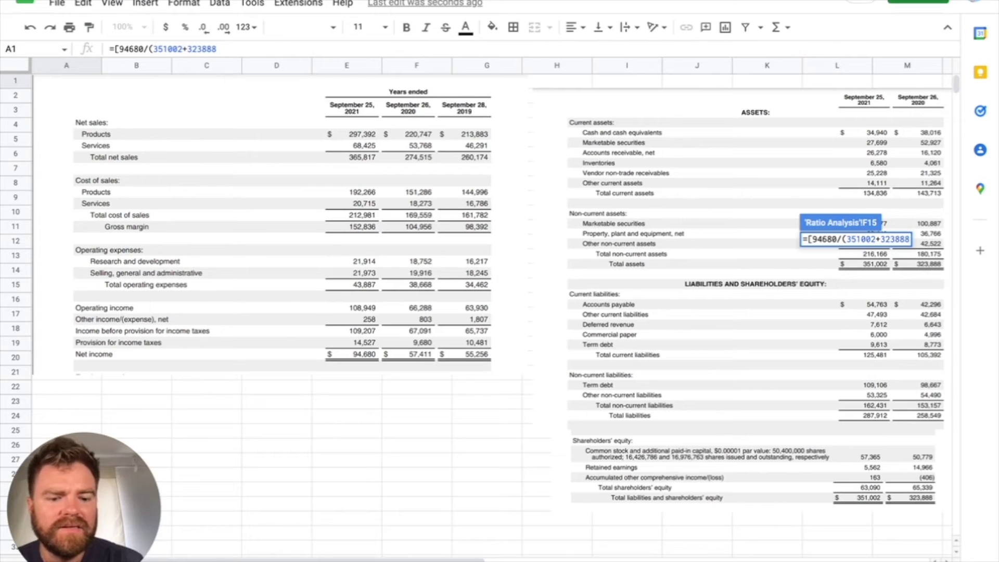
{"action": "type", "text": ")/"}
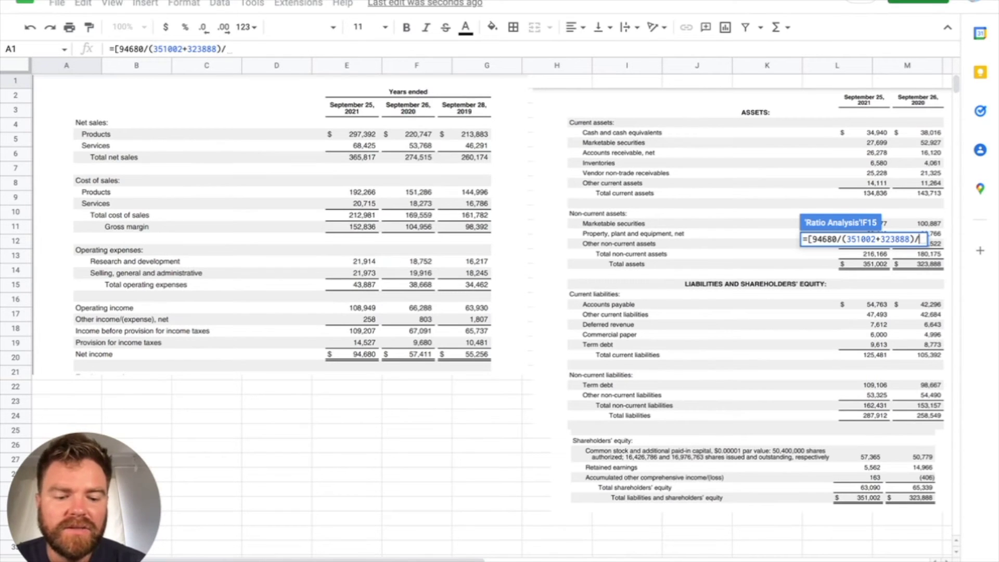
{"action": "type", "text": "2]"}
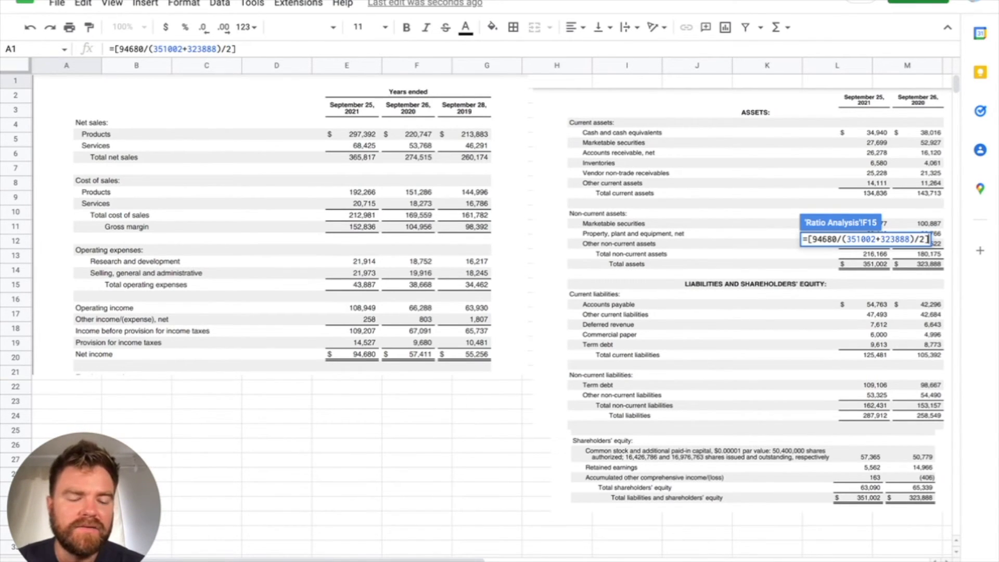
{"action": "key", "text": "Return"}
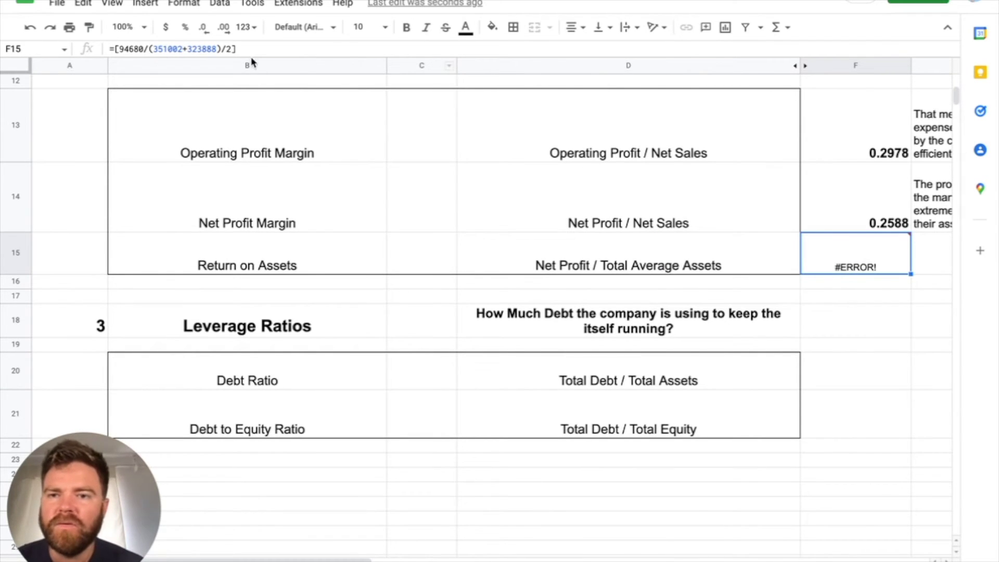
Step: Remove both square brackets from the return on assets formula in F15 so it reads =94680/(351002+323888)/2
{"action": "left_click", "coordinate": [238, 49]}
{"action": "key", "text": "BackSpace"}
{"action": "left_click", "coordinate": [117, 49]}
{"action": "key", "text": "BackSpace"}
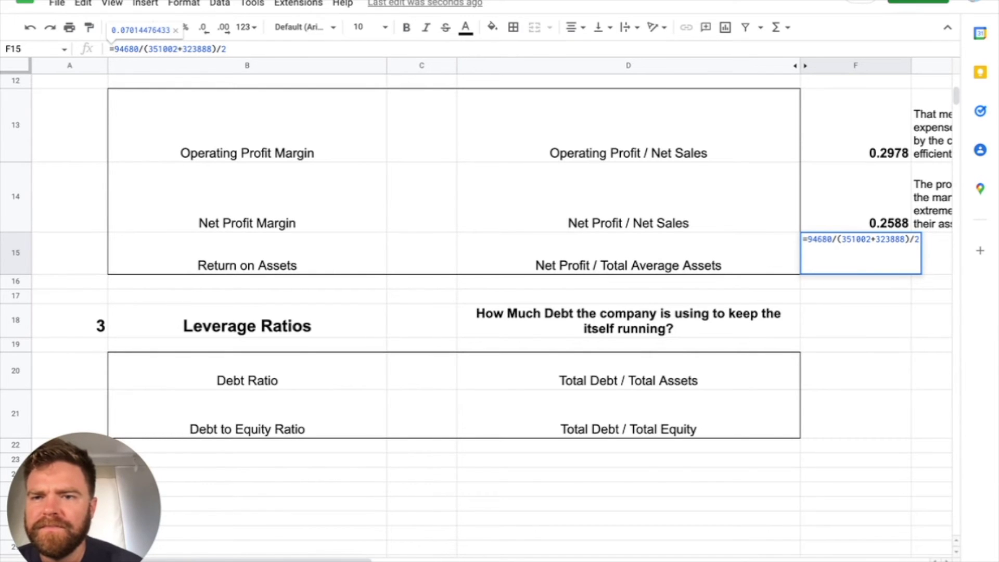
{"action": "key", "text": "Return"}
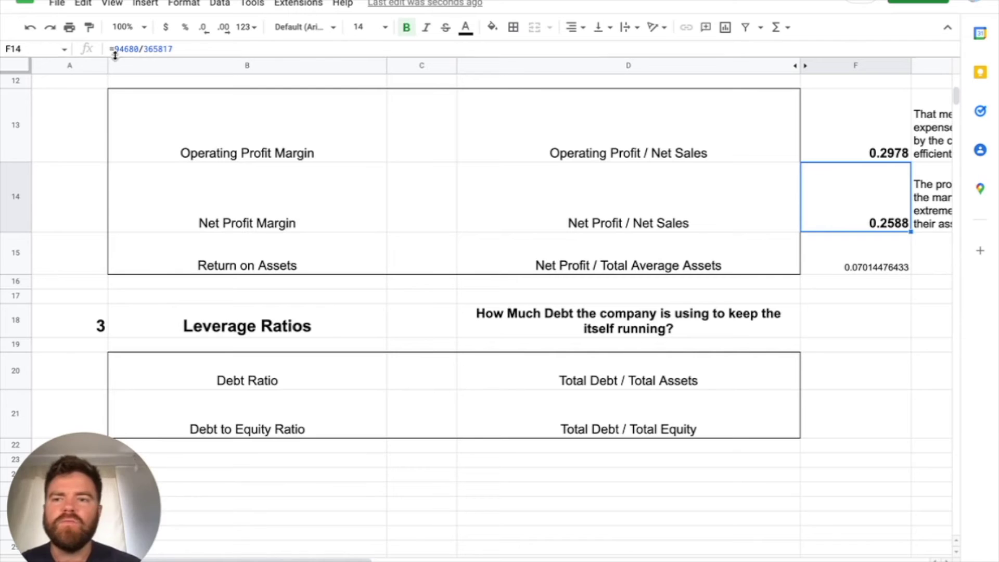
Step: Copy the cell formatting of the net profit margin result in F14 onto the return on assets result in F15
{"action": "left_click", "coordinate": [89, 28]}
{"action": "left_click", "coordinate": [900, 255]}
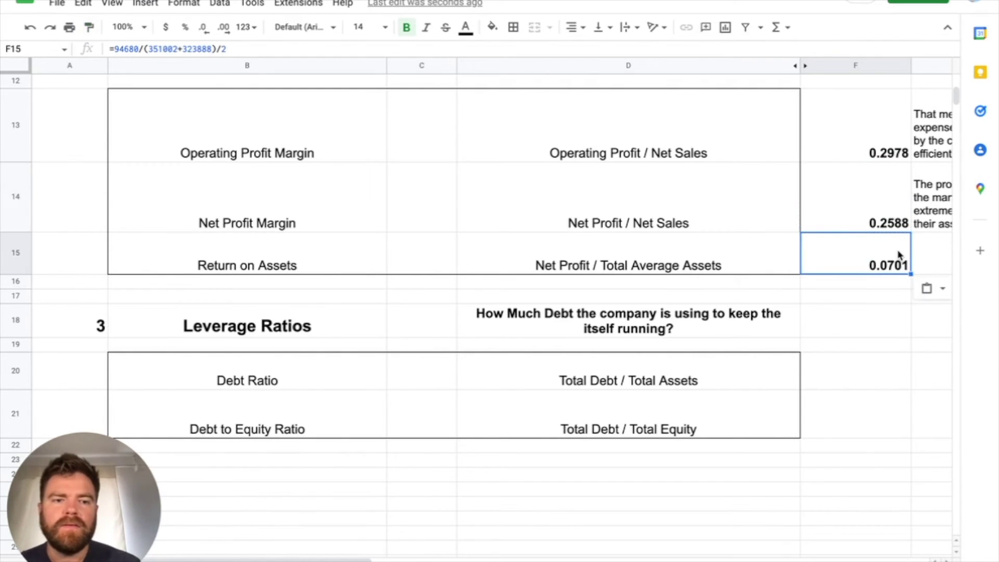
Step: Start the return on assets evaluation in G15 with "If over 5%, this is a healthy profit per $1 of asset ratio."
{"action": "scroll", "coordinate": [777, 347], "scroll_direction": "down", "scroll_amount": 1}
{"action": "key", "text": "Right"}
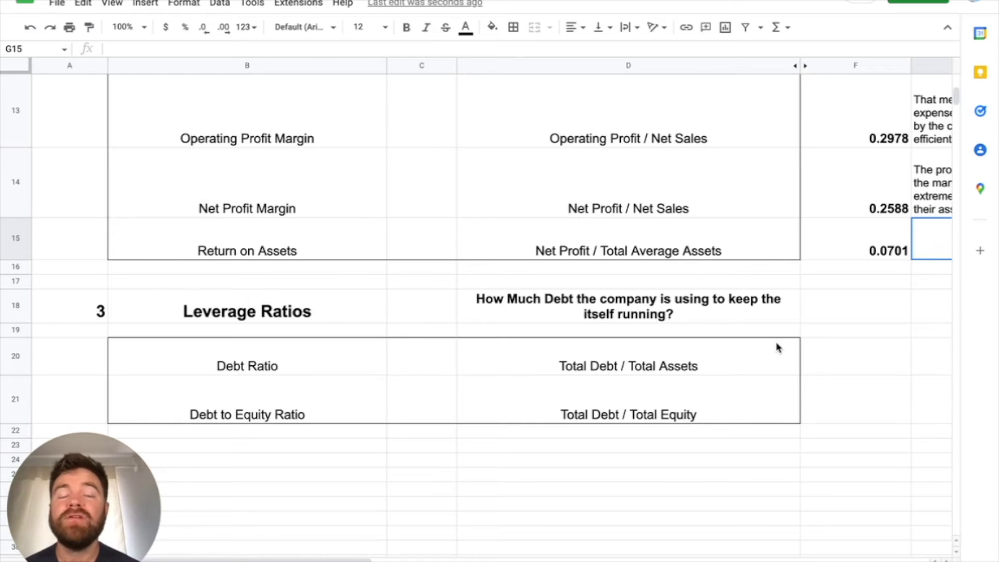
{"action": "double_click", "coordinate": [919, 243]}
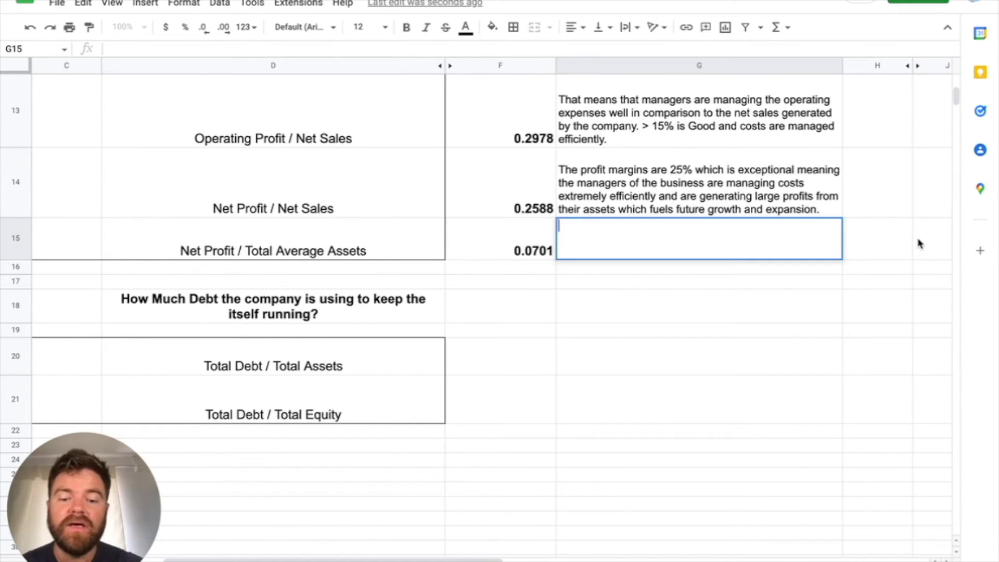
{"action": "type", "text": "If"}
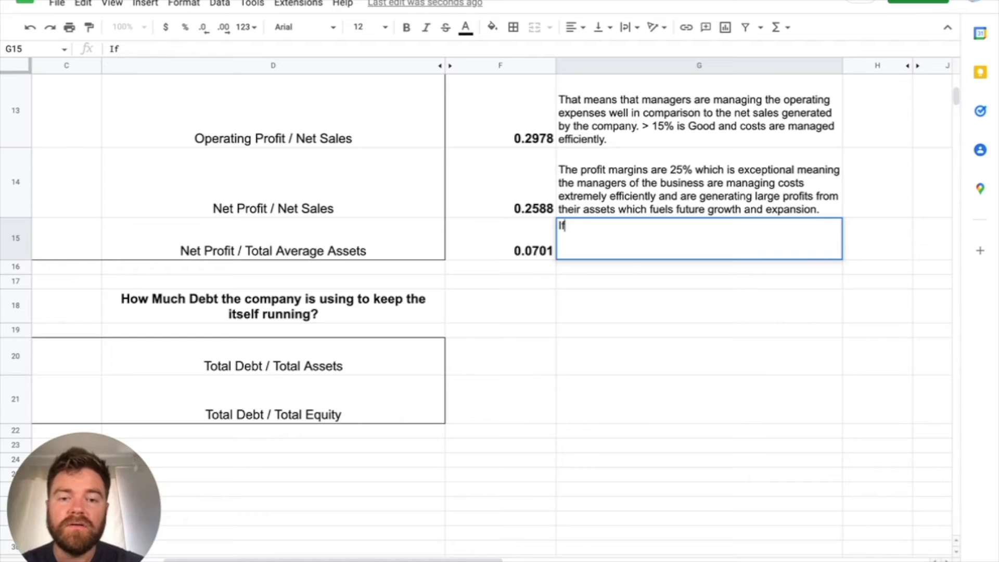
{"action": "type", "text": " over 5%, "}
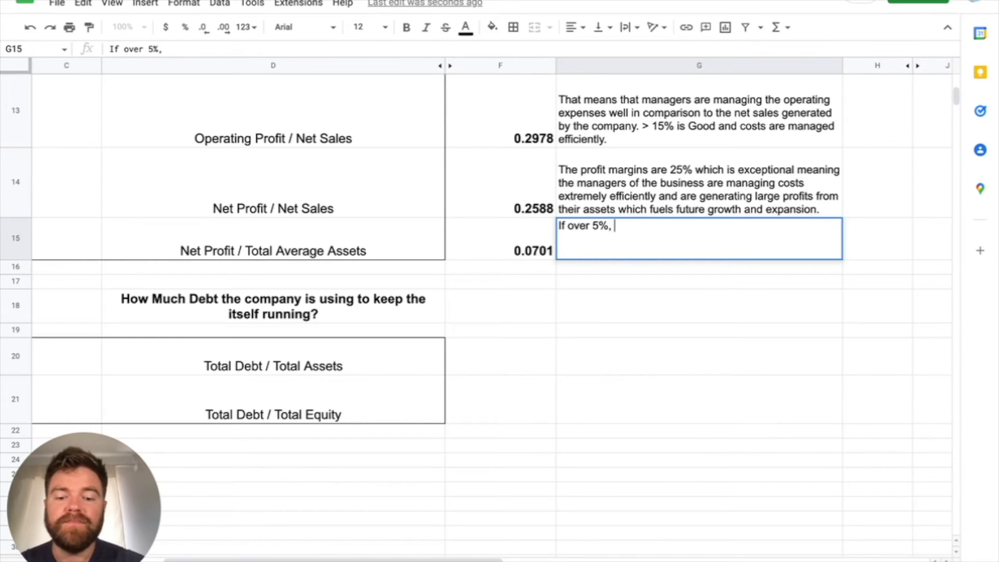
{"action": "type", "text": "this is a healthy"}
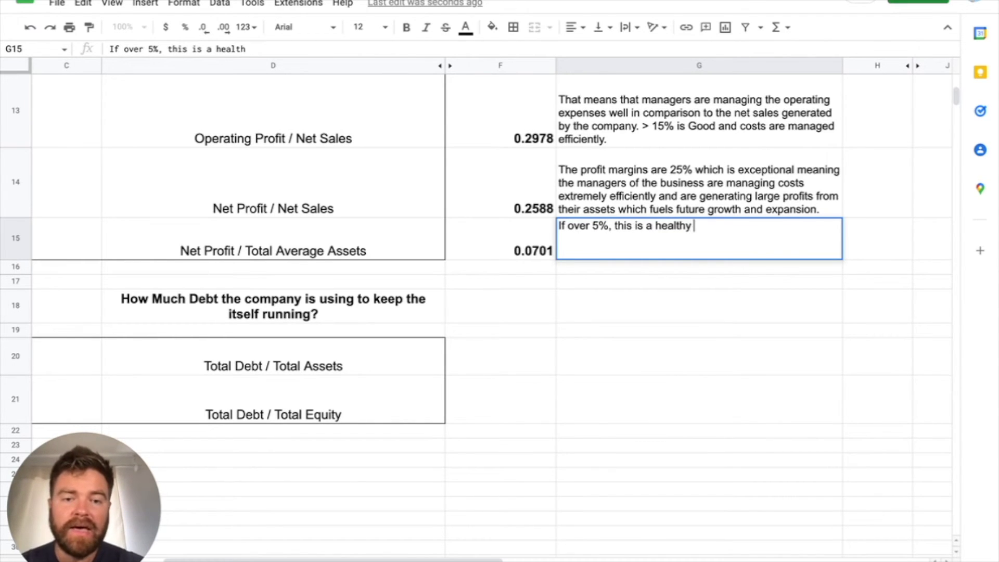
{"action": "type", "text": " asset"}
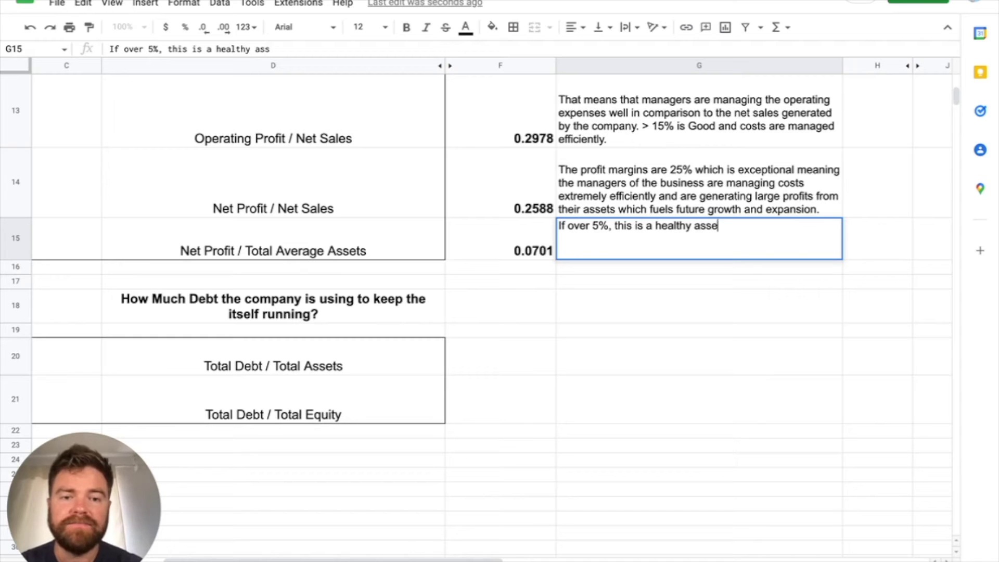
{"action": "key", "text": "BackSpace"}
{"action": "key", "text": "BackSpace"}
{"action": "key", "text": "BackSpace"}
{"action": "key", "text": "BackSpace"}
{"action": "key", "text": "BackSpace"}
{"action": "type", "text": "prof"}
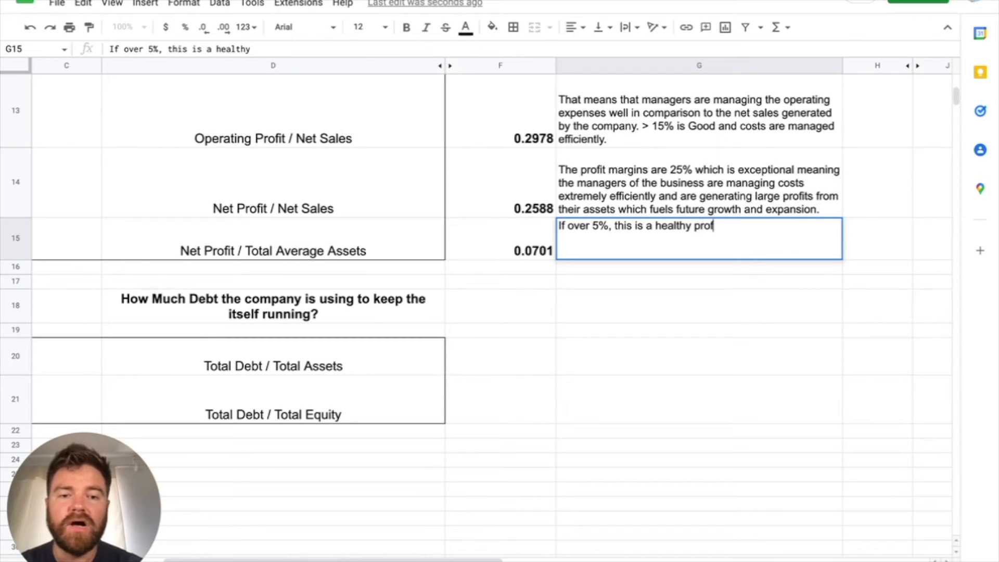
{"action": "type", "text": "it per $1 o"}
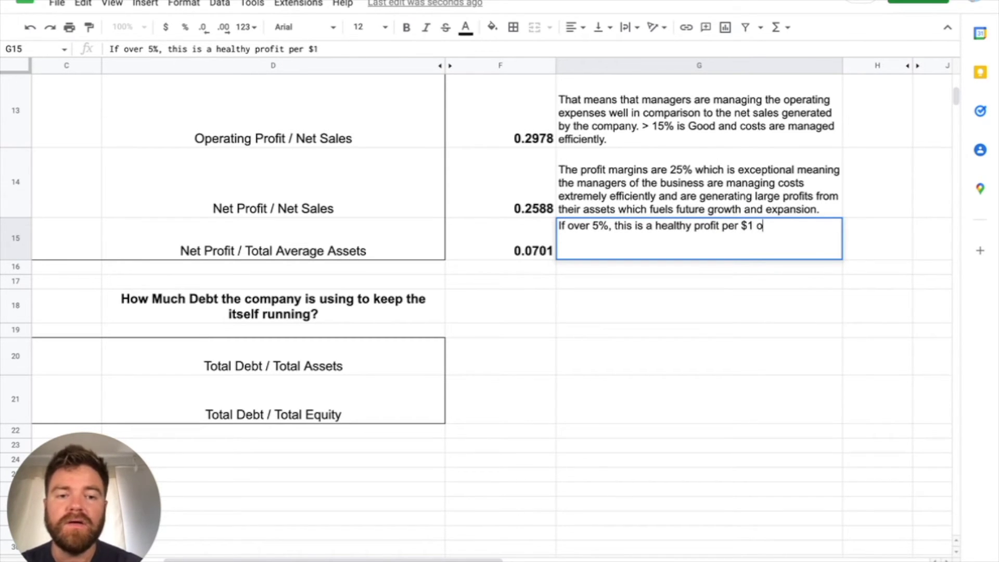
{"action": "type", "text": "f asset ratio"}
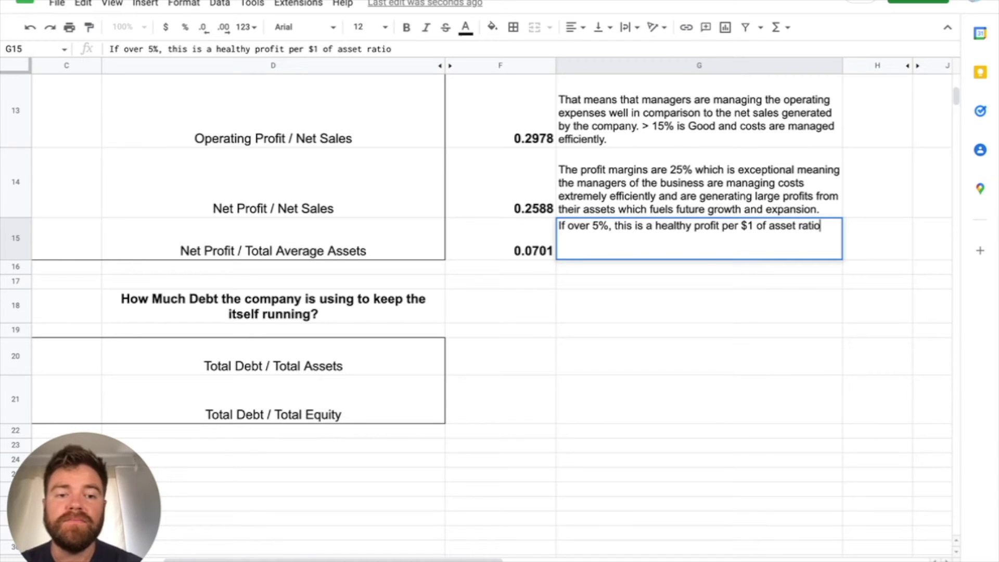
{"action": "type", "text": "."}
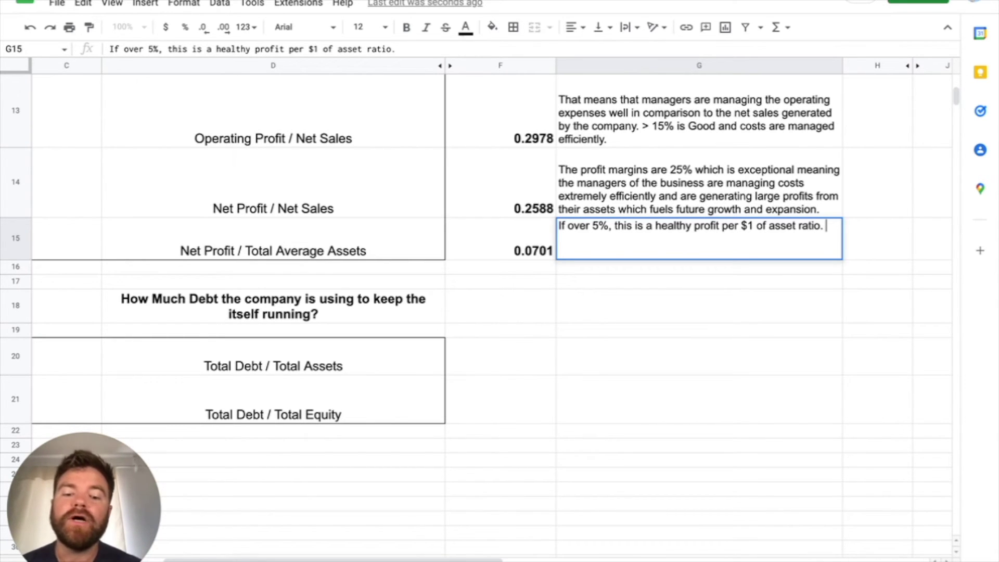
Step: Complete the G15 evaluation by adding "The assets are working hard for Apple generating healthy profit for future growth."
{"action": "type", "text": "The assets"}
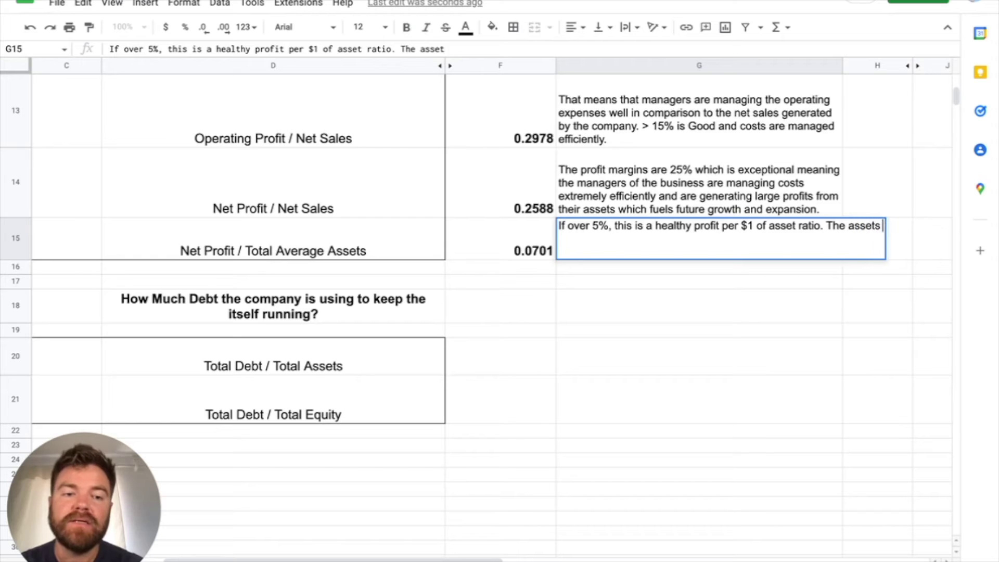
{"action": "type", "text": " are working hard f"}
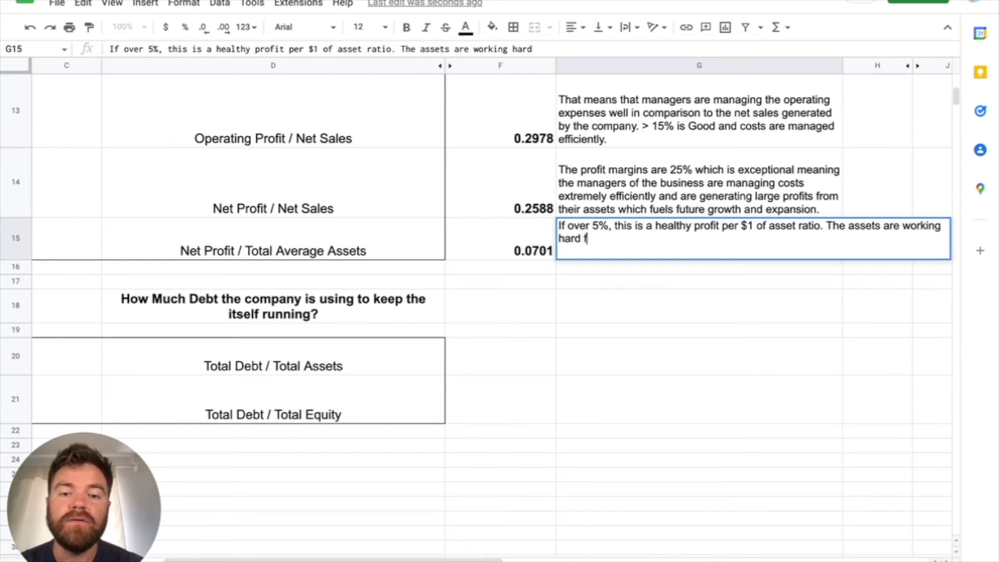
{"action": "type", "text": "or Apple gene"}
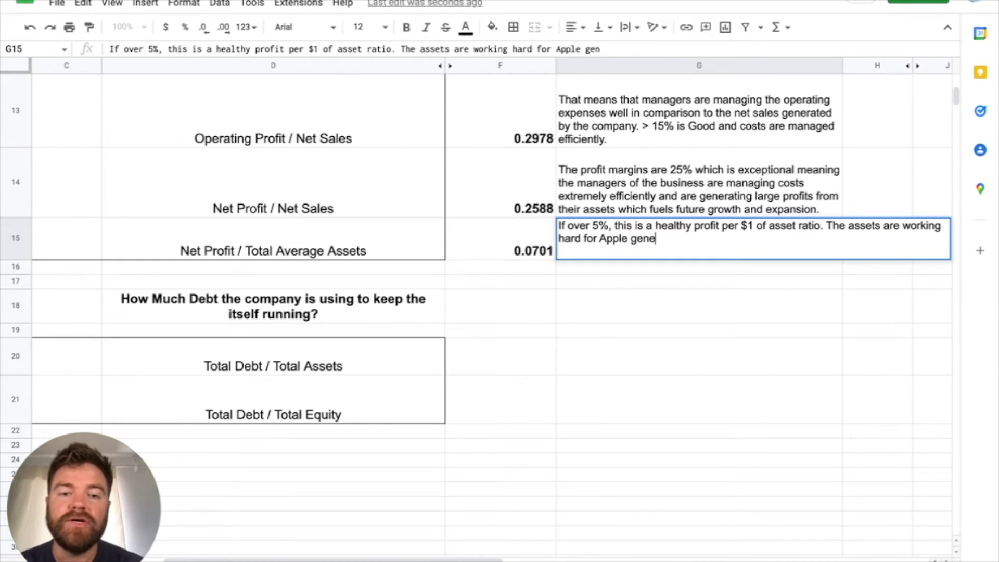
{"action": "type", "text": "rating he"}
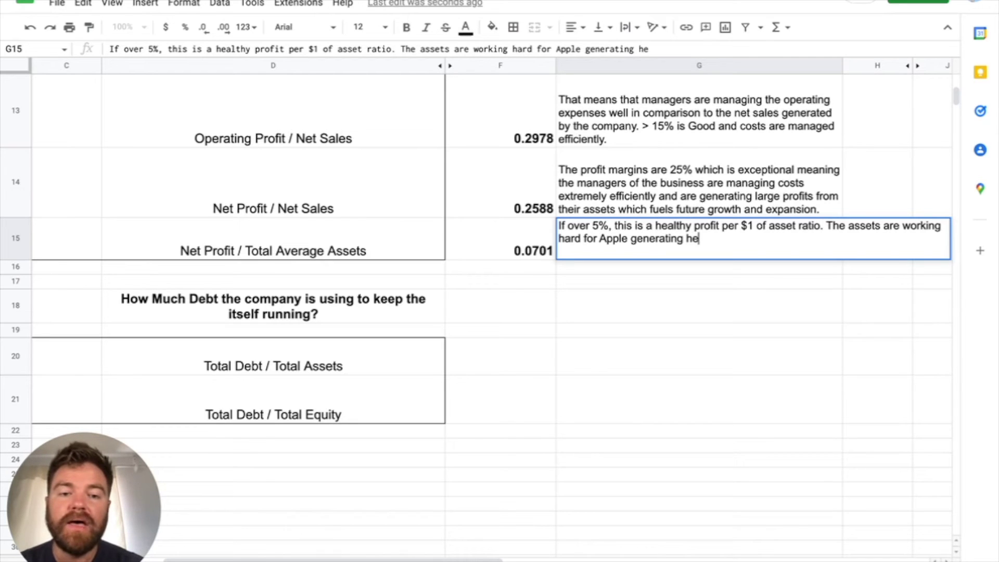
{"action": "type", "text": "althy profit"}
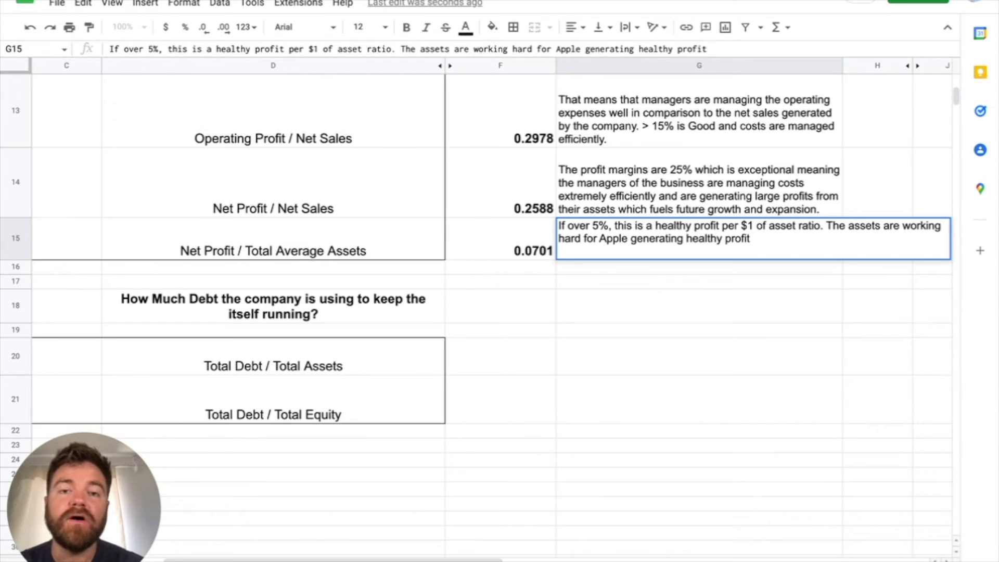
{"action": "type", "text": " for future growth."}
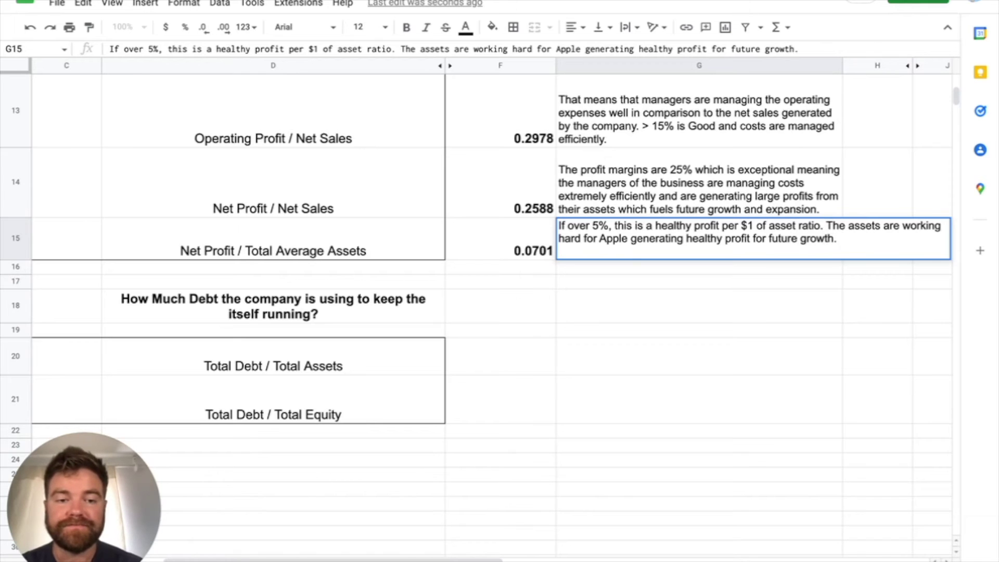
{"action": "key", "text": "Return"}
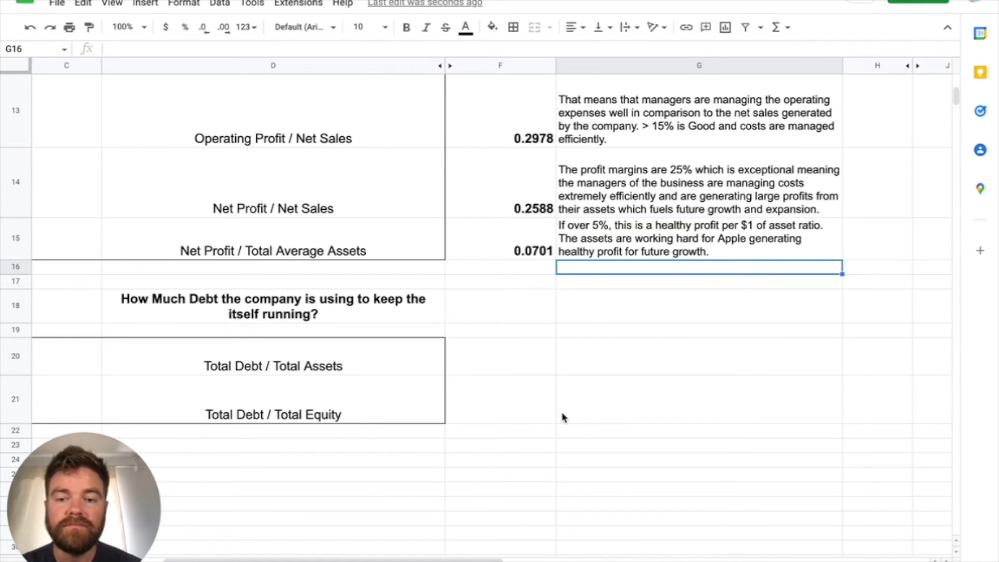
Step: Calculate the debt ratio in F20 by dividing 2021 total liabilities by total assets from the financial statements, =287912/351002
{"action": "scroll", "coordinate": [557, 417], "scroll_direction": "left", "scroll_amount": 5}
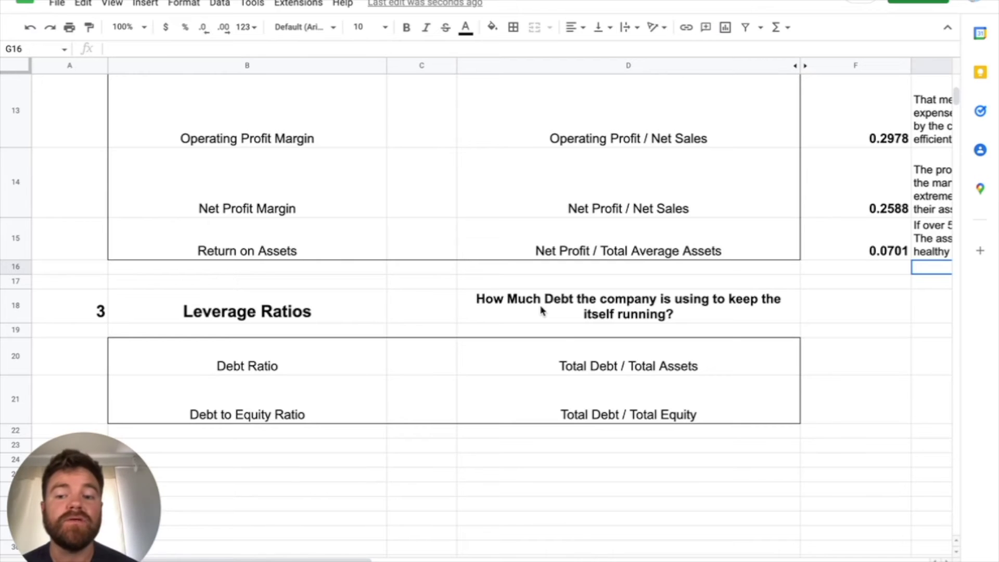
{"action": "left_click", "coordinate": [322, 360]}
{"action": "left_click", "coordinate": [297, 417]}
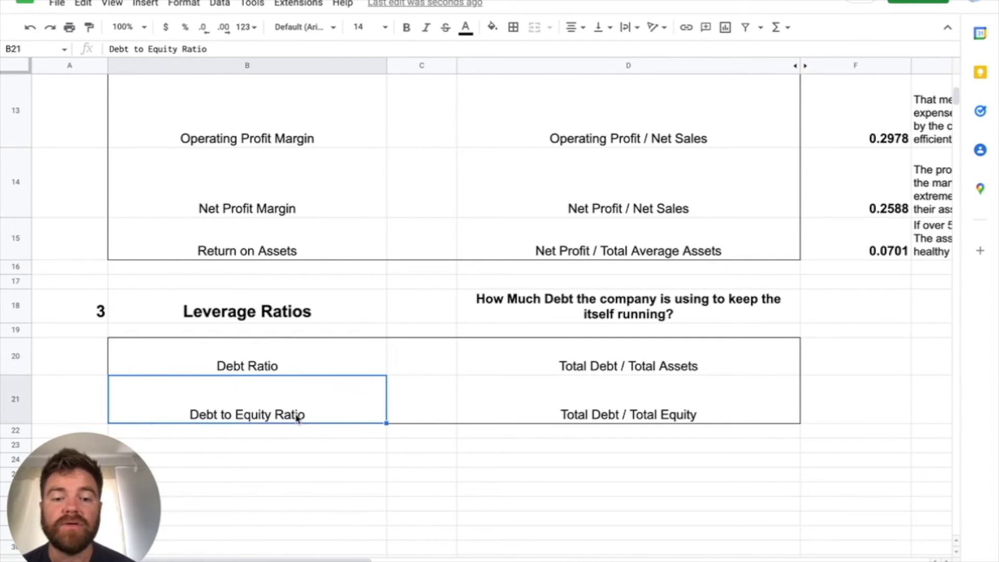
{"action": "left_click", "coordinate": [622, 362]}
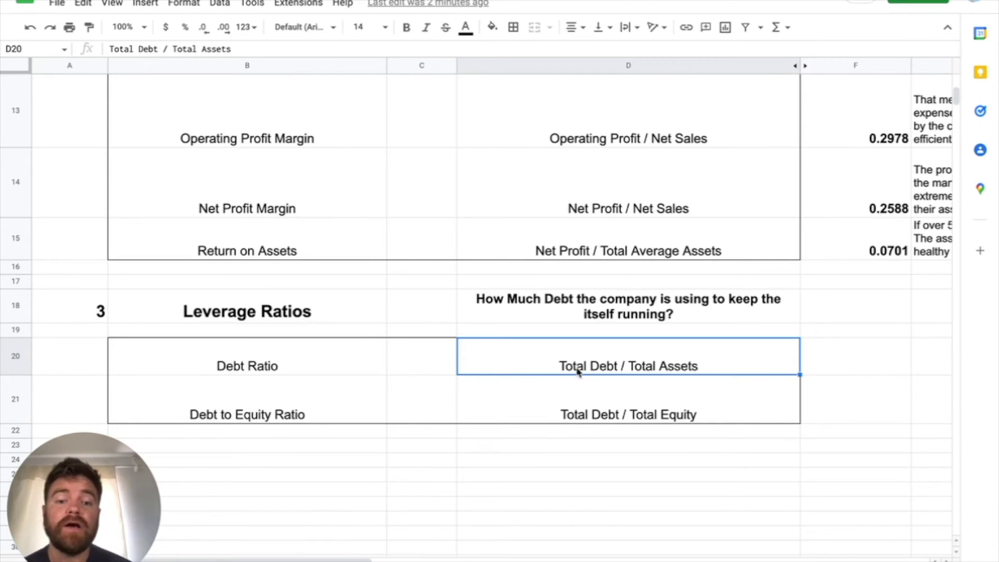
{"action": "left_click", "coordinate": [863, 364]}
{"action": "type", "text": "="}
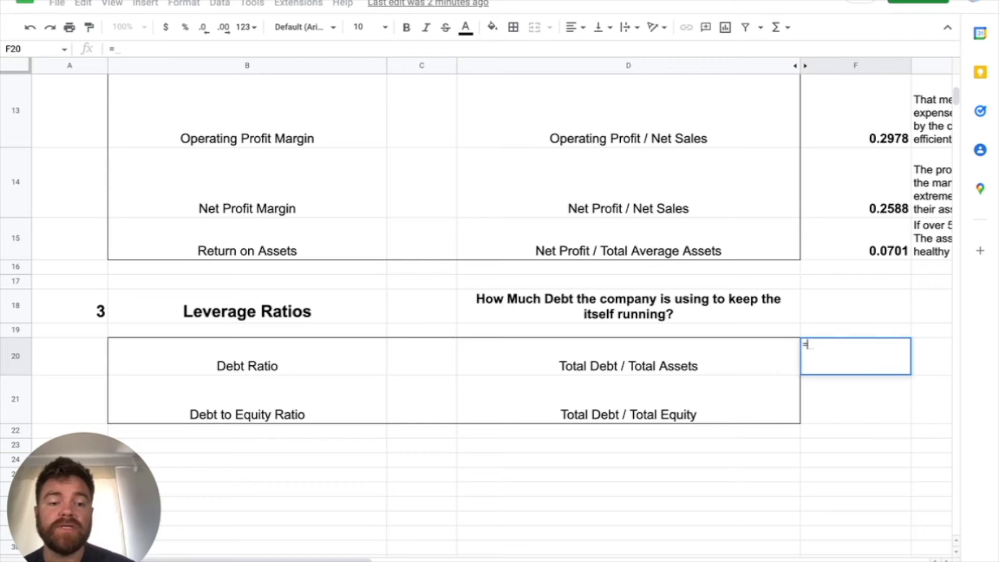
{"action": "key", "text": "ctrl+shift+Page_Down"}
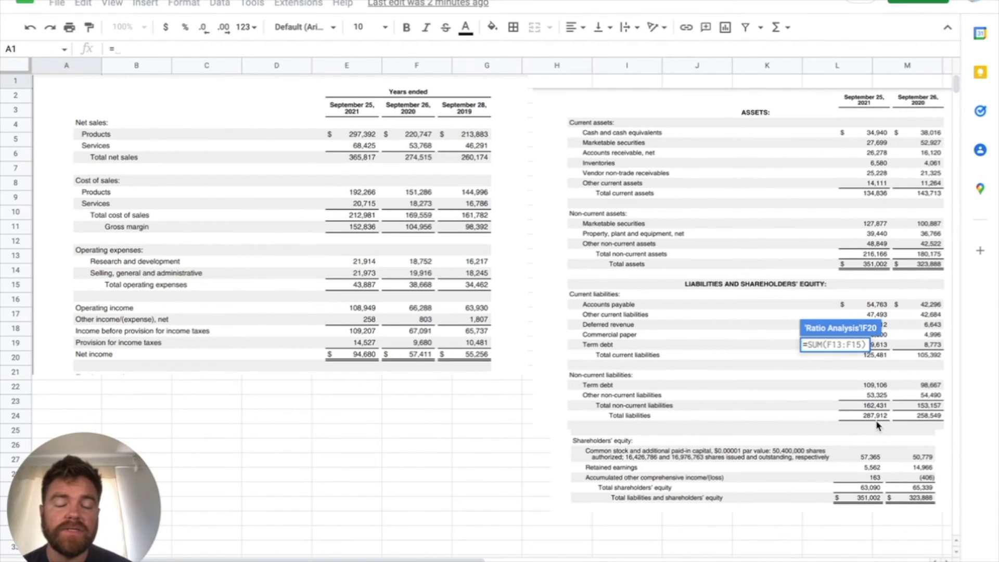
{"action": "type", "text": "2"}
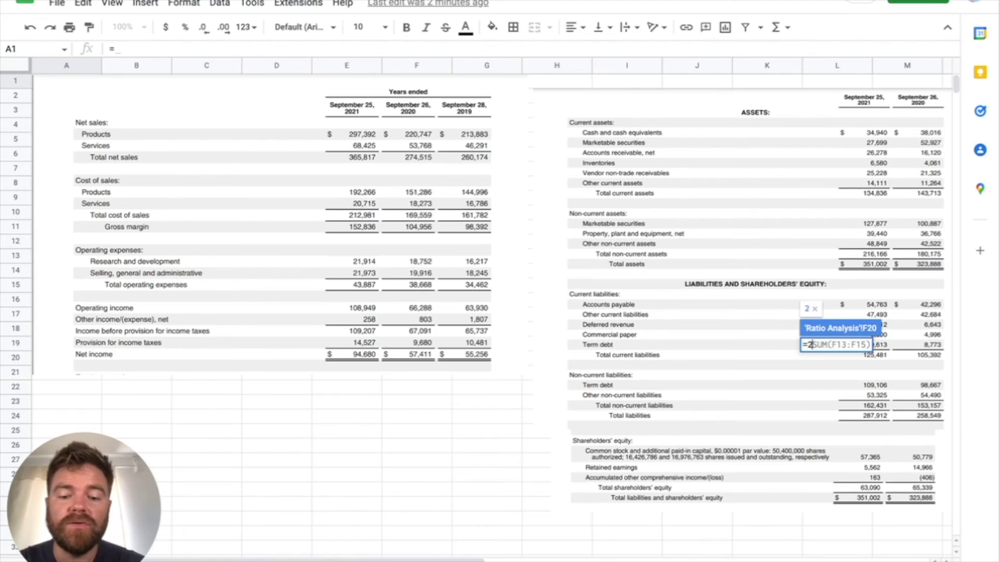
{"action": "type", "text": "87912/"}
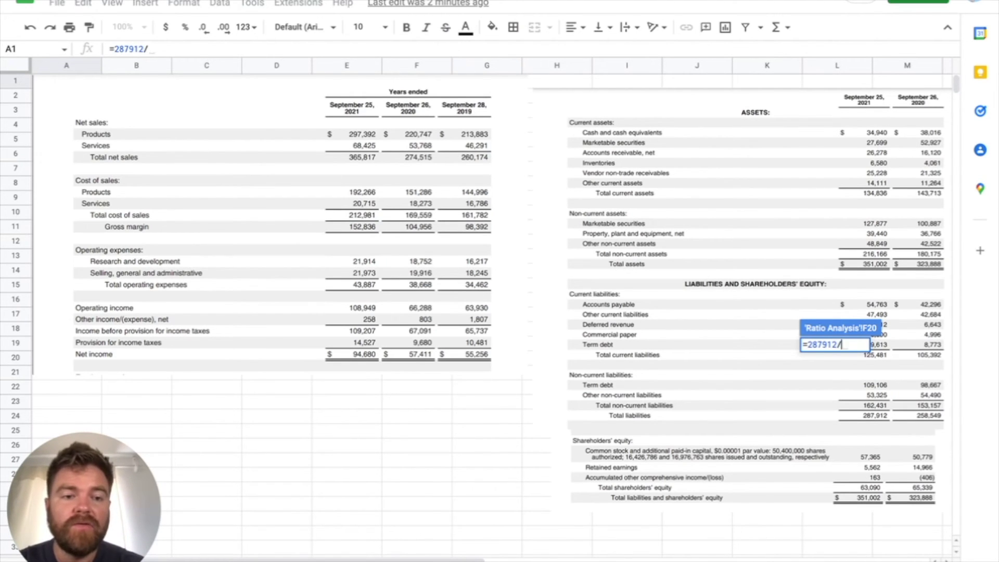
{"action": "type", "text": "351002"}
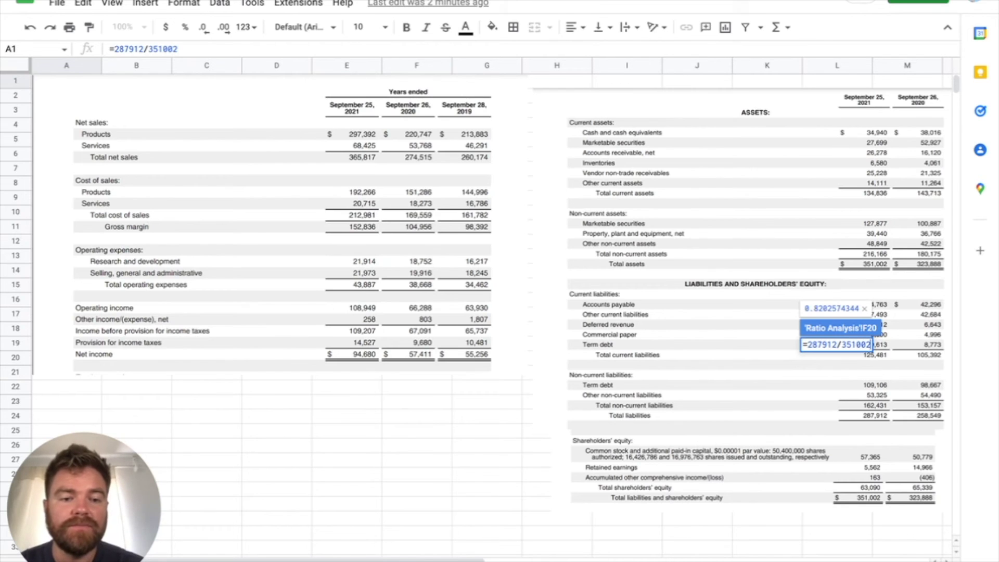
{"action": "key", "text": "Return"}
Step: Copy the cell formatting of the return on assets result in F15 onto the debt ratio result in F20
{"action": "left_click", "coordinate": [855, 239]}
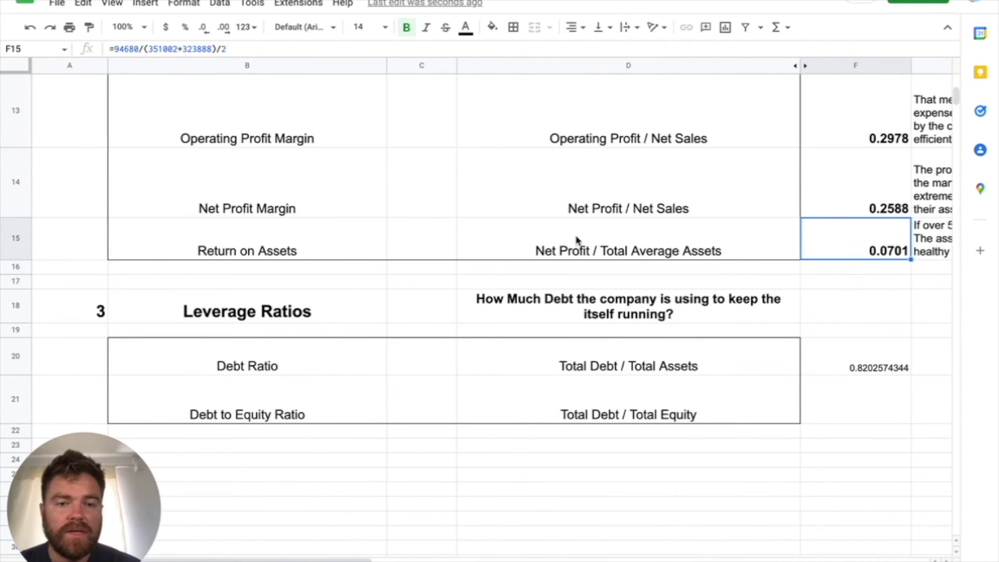
{"action": "left_click", "coordinate": [90, 27]}
{"action": "left_click", "coordinate": [824, 355]}
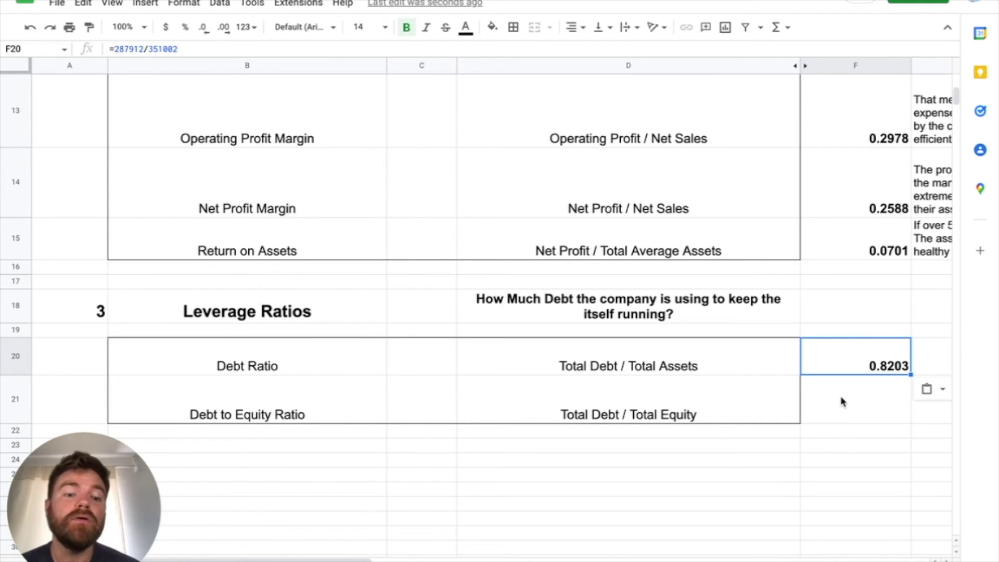
Step: Start the debt ratio evaluation in G20 with ".6 or higher means that the company is leveraging too much debt to run it's operations."
{"action": "left_click", "coordinate": [920, 363]}
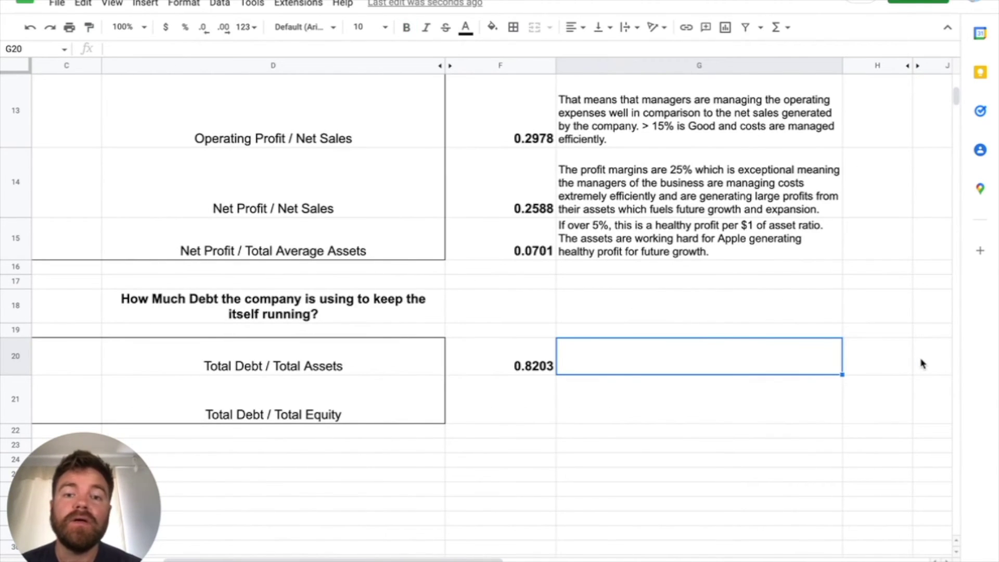
{"action": "type", "text": ".6"}
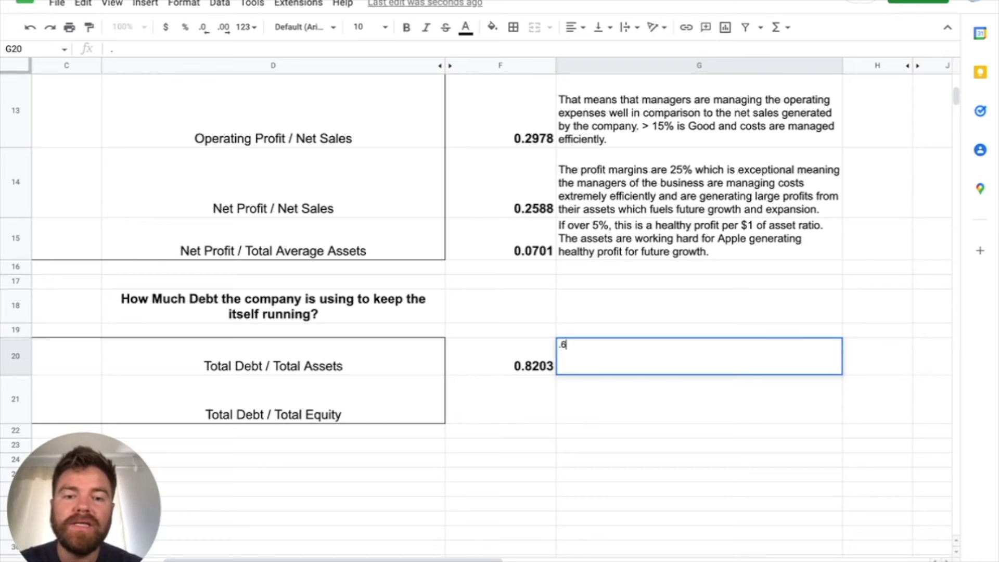
{"action": "type", "text": " or higher "}
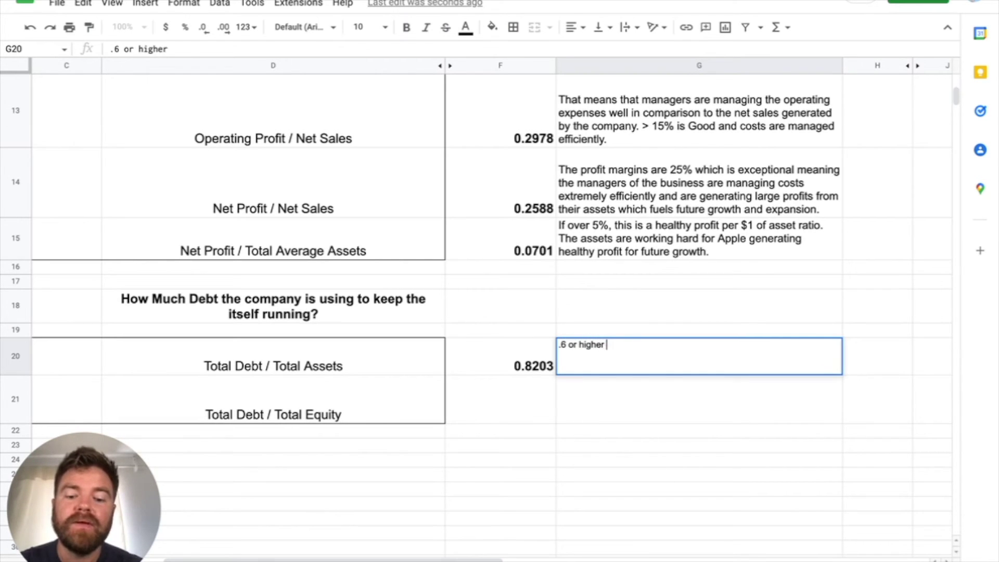
{"action": "type", "text": "means that t"}
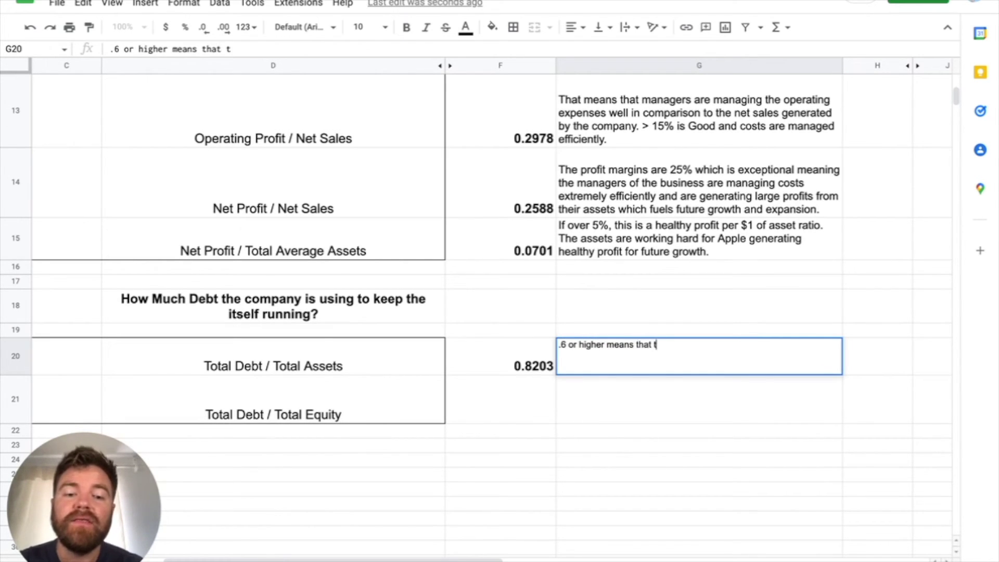
{"action": "type", "text": "he company is "}
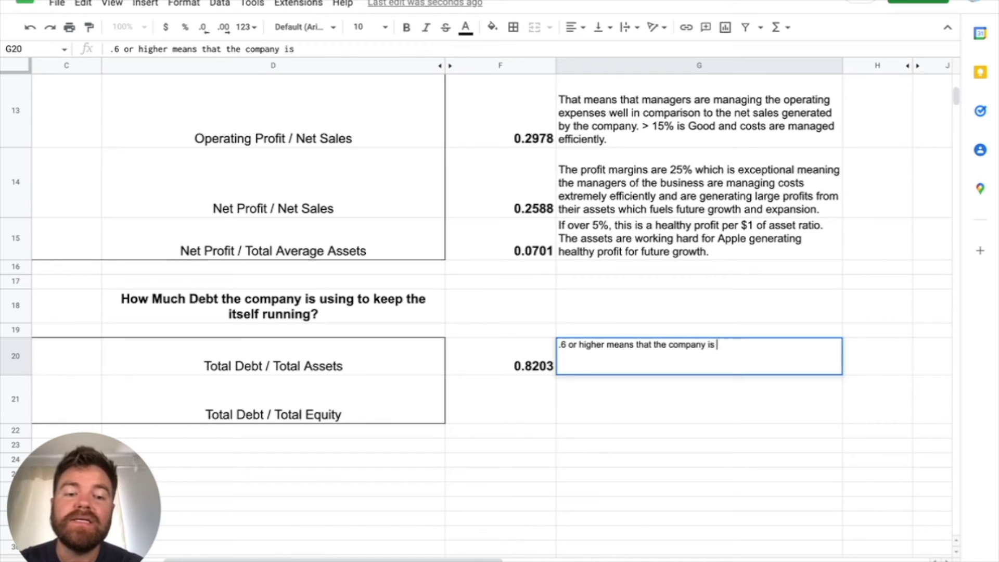
{"action": "type", "text": "leveraging too much"}
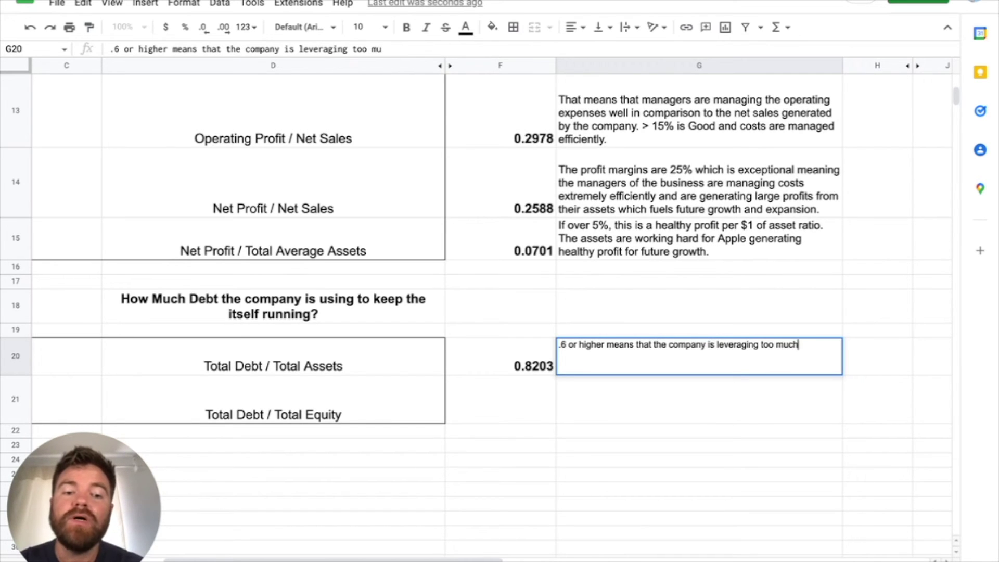
{"action": "type", "text": " debt to run"}
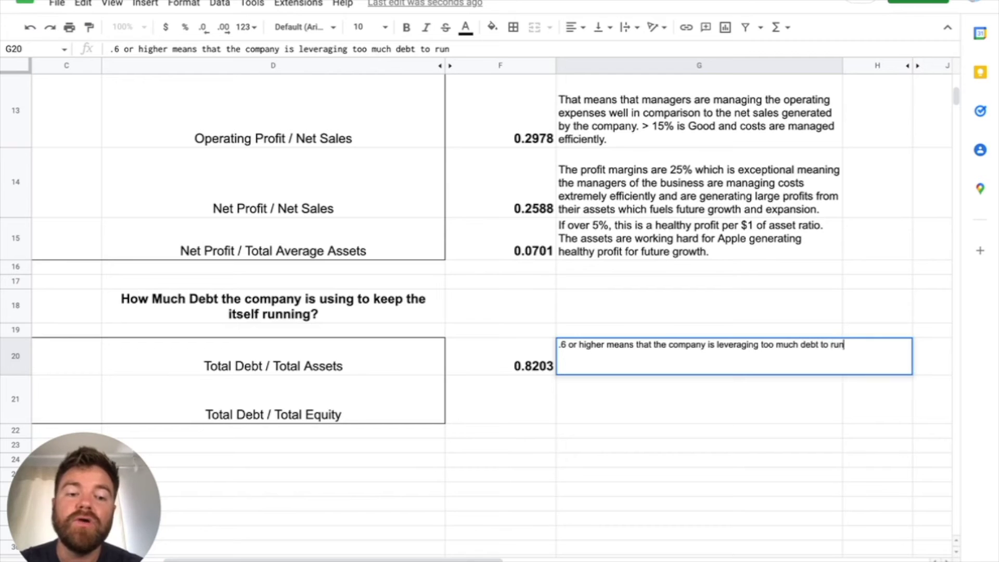
{"action": "type", "text": " it's operations."}
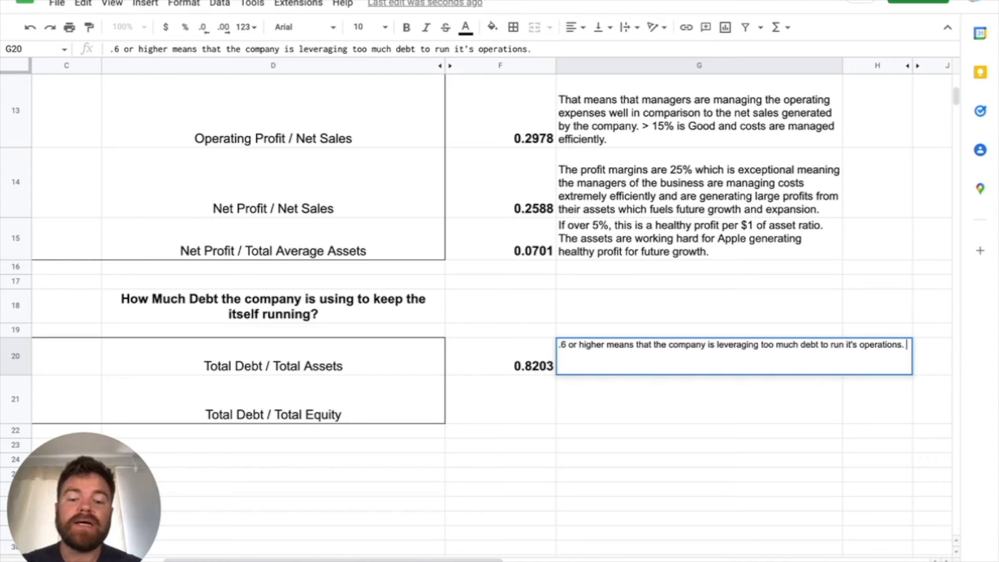
Step: Complete the G20 evaluation by adding "Higher interest rates, evaluated as higher risk for lending."
{"action": "type", "text": " Higher interest rates, evaluatied"}
{"action": "key", "text": "BackSpace"}
{"action": "key", "text": "BackSpace"}
{"action": "key", "text": "BackSpace"}
{"action": "type", "text": "ed as higher risk for lending."}
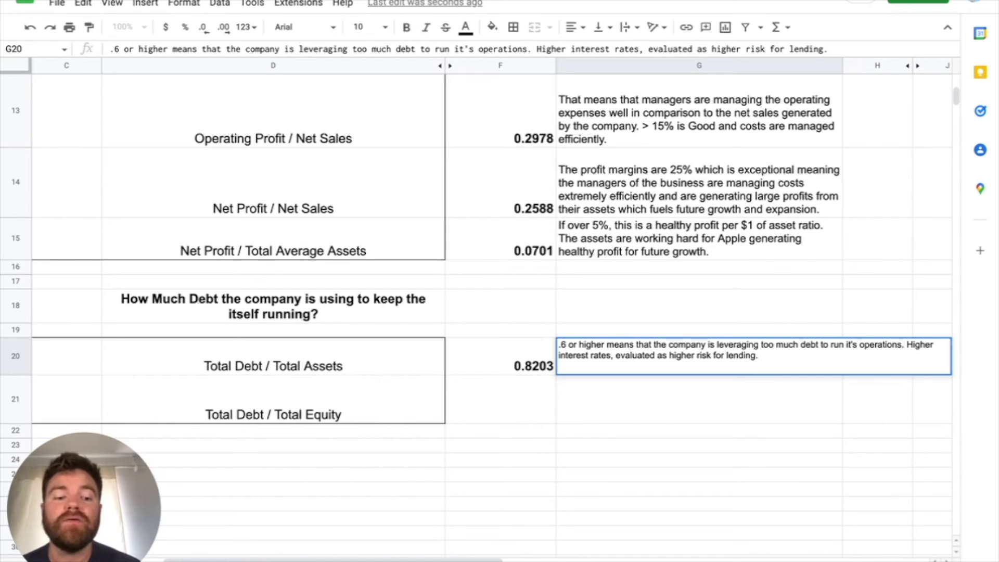
{"action": "key", "text": "Return"}
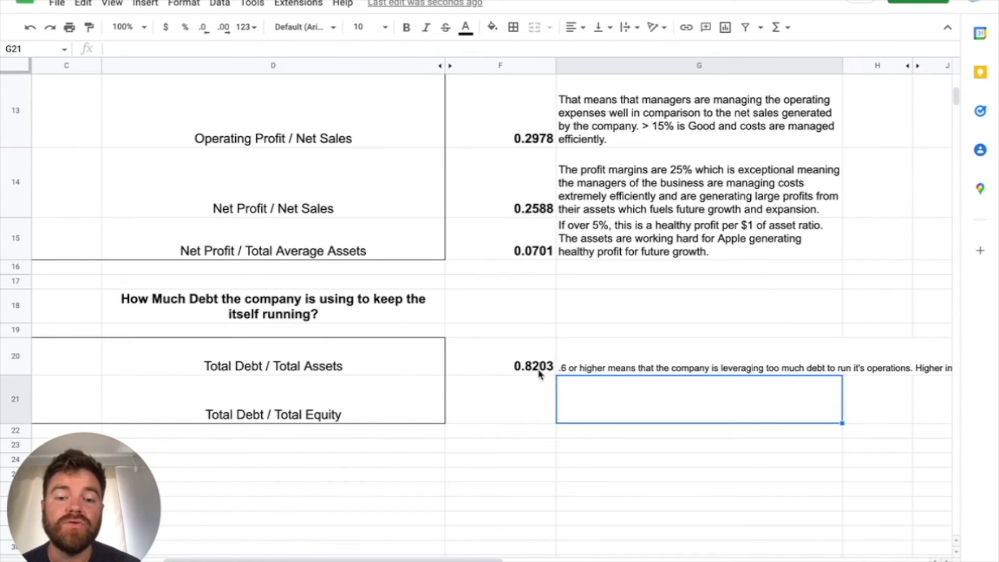
Step: Copy the cell formatting of G15 onto the debt ratio evaluation in G20 and make row 20 taller to fit the text
{"action": "left_click", "coordinate": [583, 370]}
{"action": "left_click", "coordinate": [604, 252]}
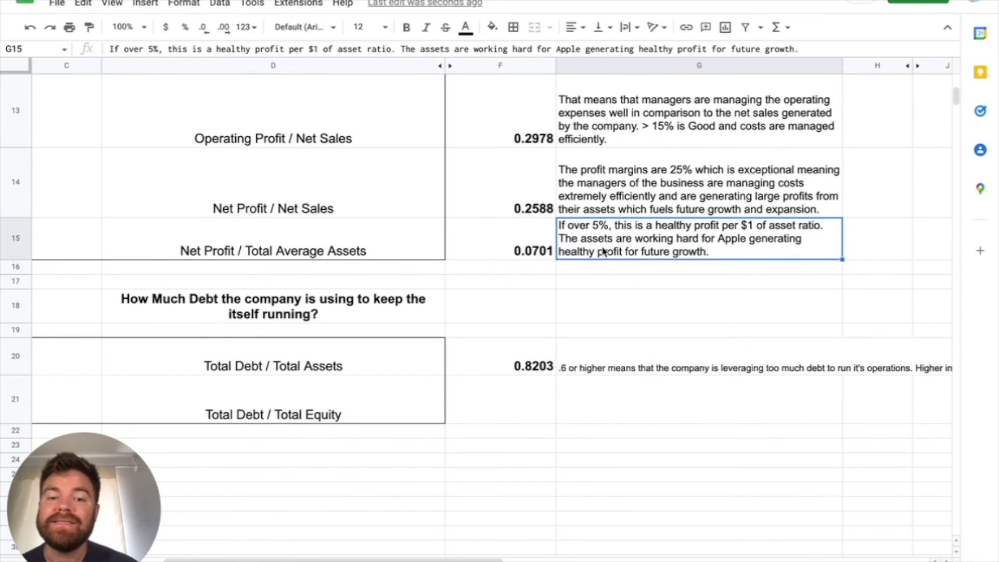
{"action": "left_click", "coordinate": [89, 28]}
{"action": "left_click", "coordinate": [588, 363]}
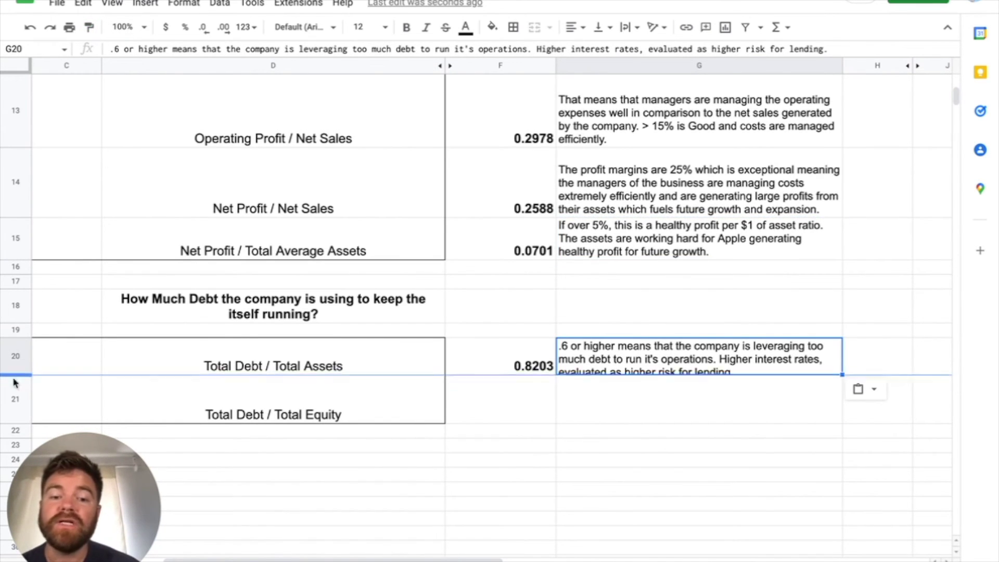
{"action": "left_click_drag", "start_coordinate": [14, 380], "coordinate": [14, 422]}
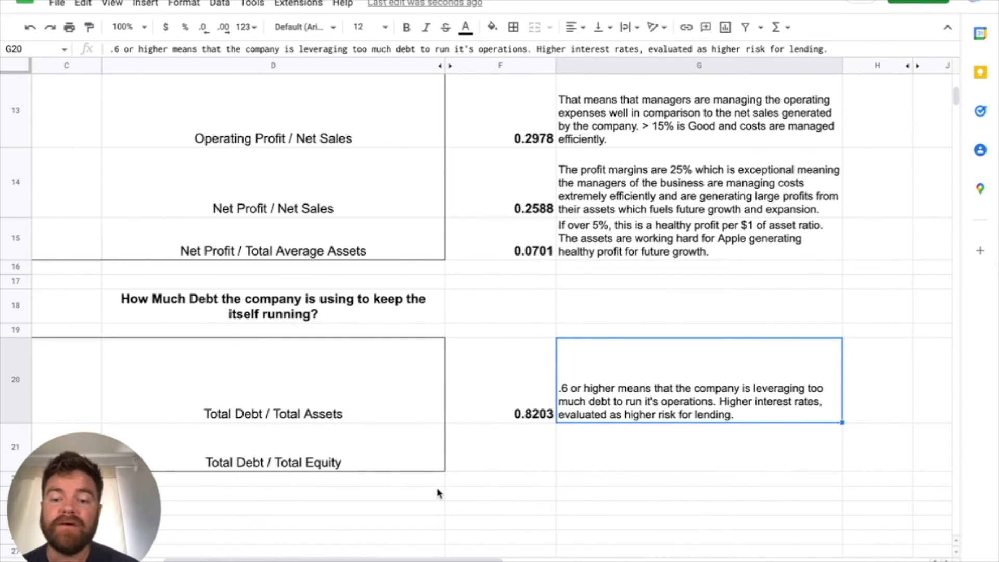
Step: Calculate the debt to equity ratio in F21 by dividing 2021 total liabilities by total shareholders' equity from the financial statements, =287912/63090
{"action": "scroll", "coordinate": [438, 494], "scroll_direction": "left", "scroll_amount": 5}
{"action": "scroll", "coordinate": [438, 493], "scroll_direction": "down", "scroll_amount": 2}
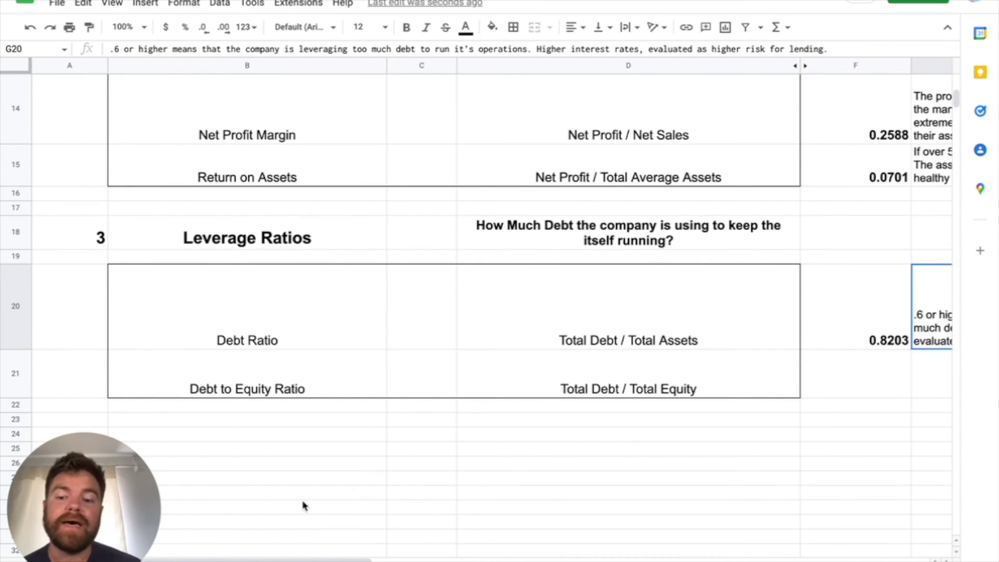
{"action": "key", "text": "ctrl+shift+Page_Up"}
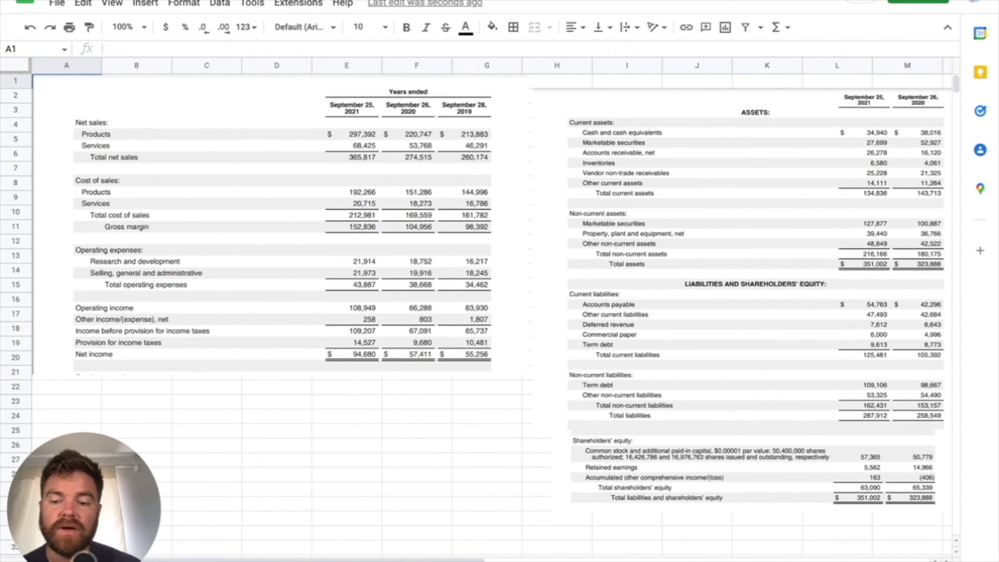
{"action": "key", "text": "ctrl+shift+Page_Down"}
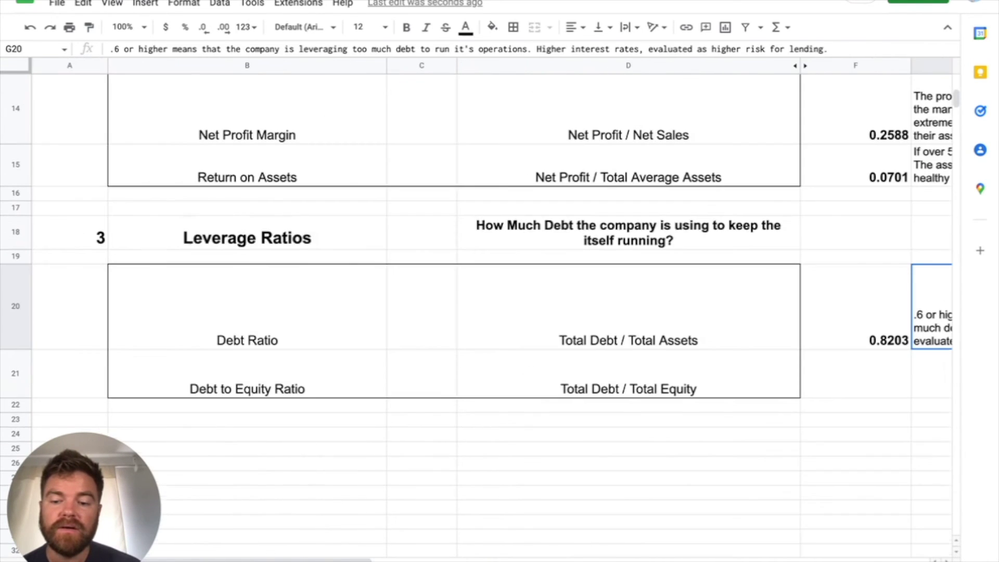
{"action": "left_click", "coordinate": [857, 390]}
{"action": "type", "text": "="}
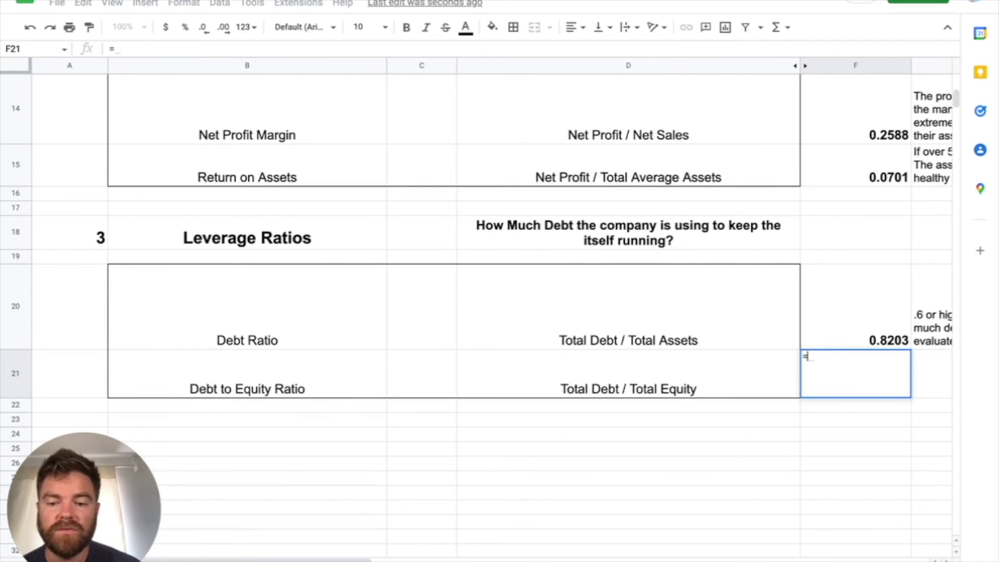
{"action": "key", "text": "ctrl+shift+Page_Up"}
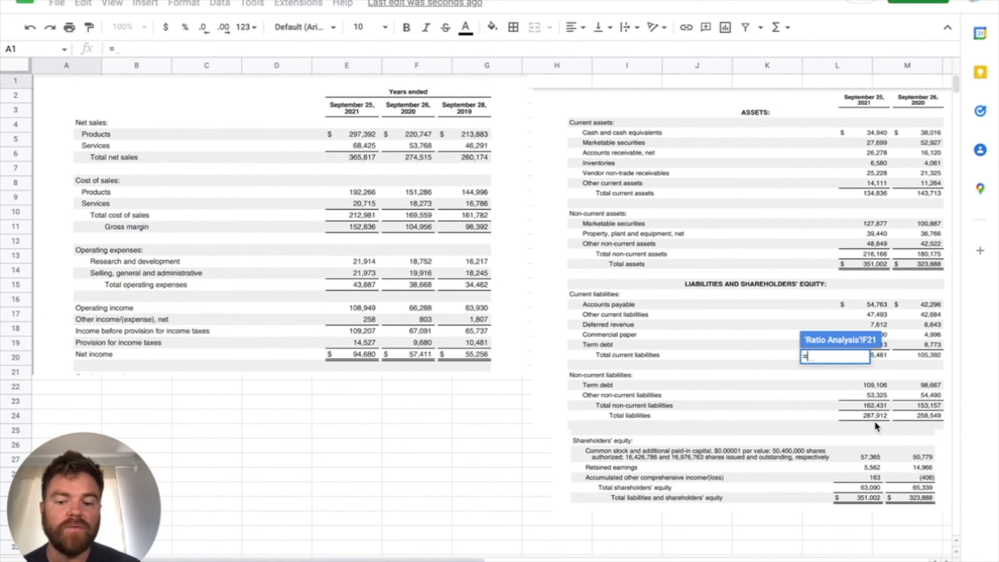
{"action": "type", "text": "287912/"}
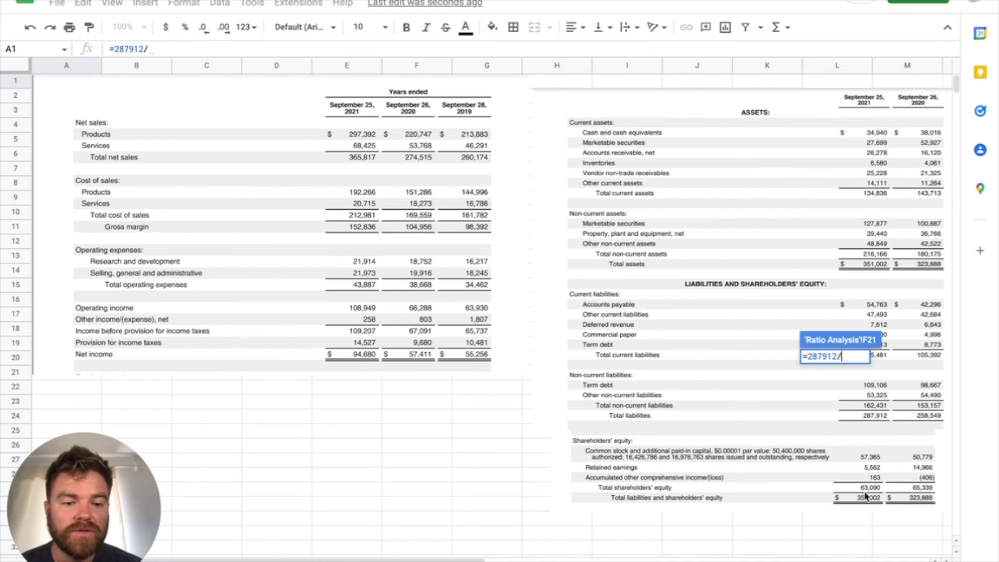
{"action": "type", "text": "63090"}
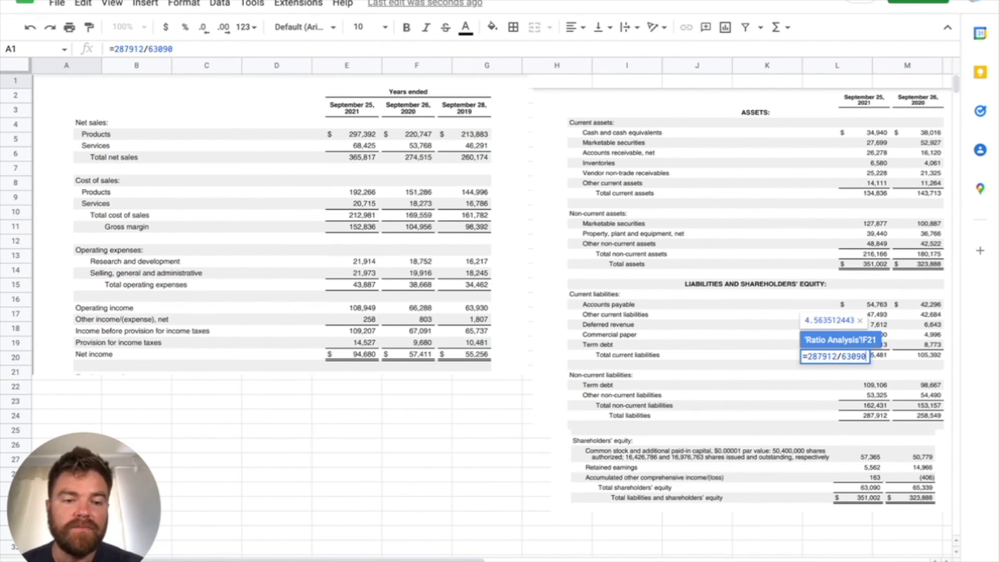
{"action": "key", "text": "Return"}
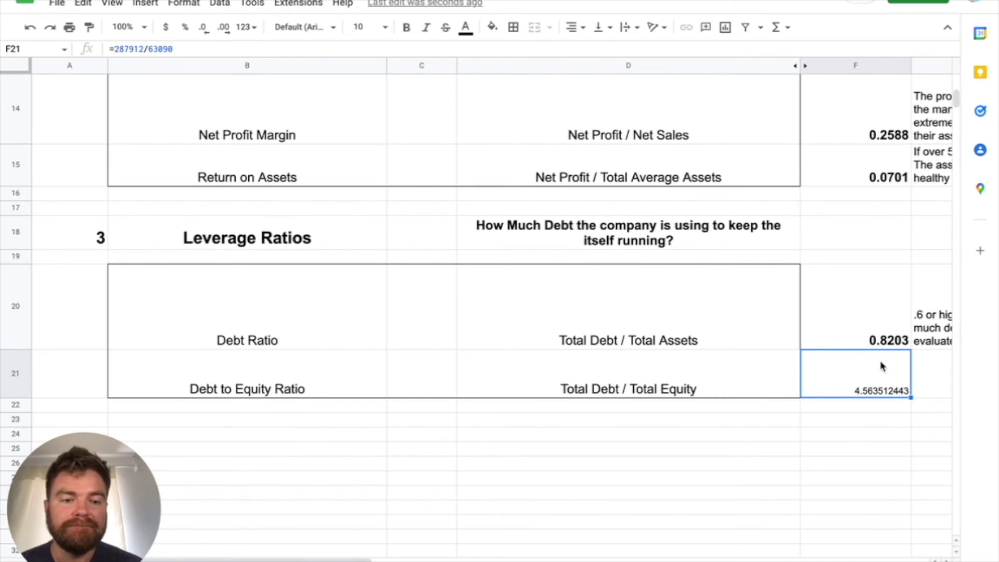
Step: Copy the cell formatting of the debt ratio result in F20 onto the debt to equity result in F21
{"action": "left_click", "coordinate": [879, 333]}
{"action": "left_click", "coordinate": [88, 28]}
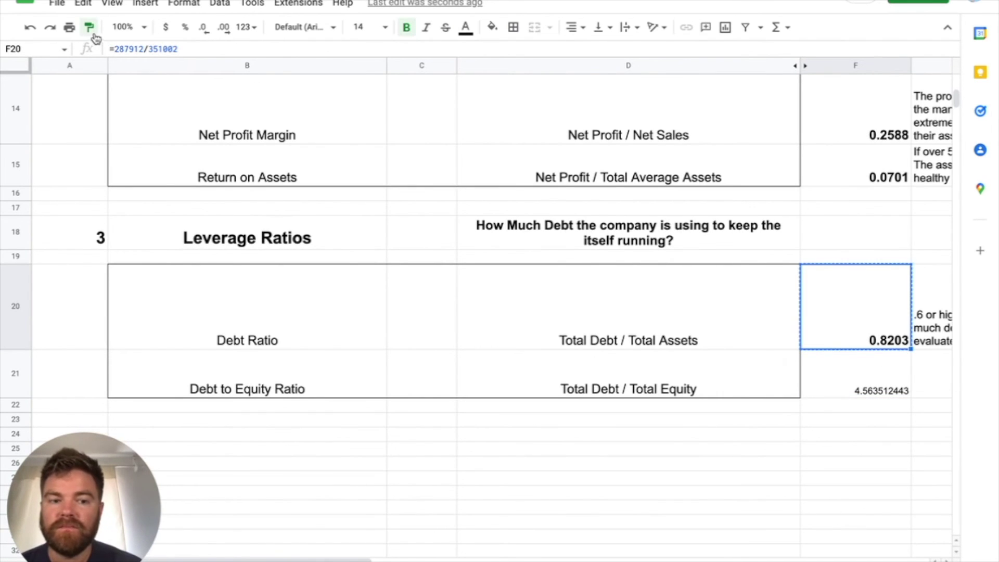
{"action": "left_click", "coordinate": [833, 383]}
{"action": "left_click", "coordinate": [851, 419]}
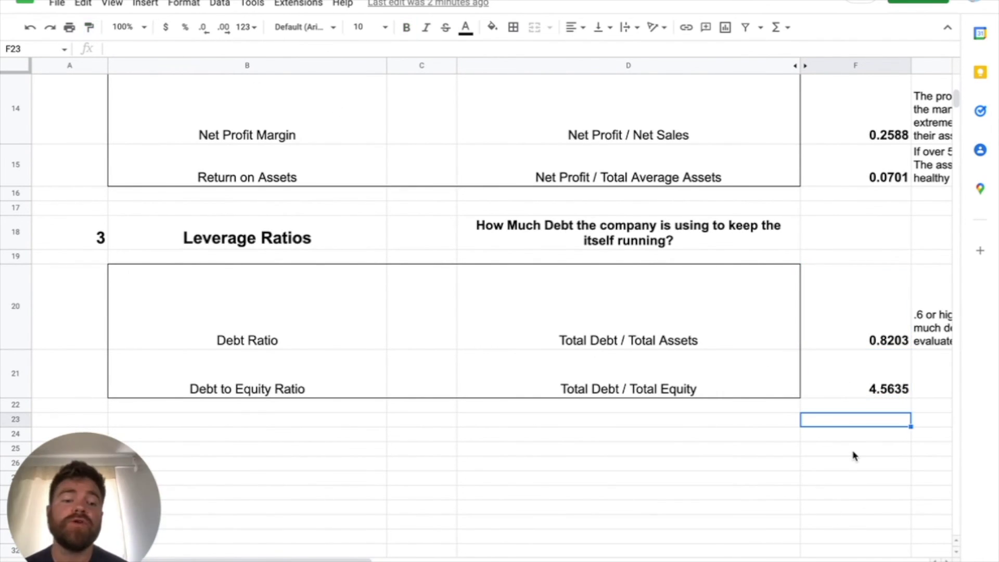
Step: Start the debt to equity evaluation in G21 with "This is a very high debt to equity ratio meaning"
{"action": "left_click", "coordinate": [923, 383]}
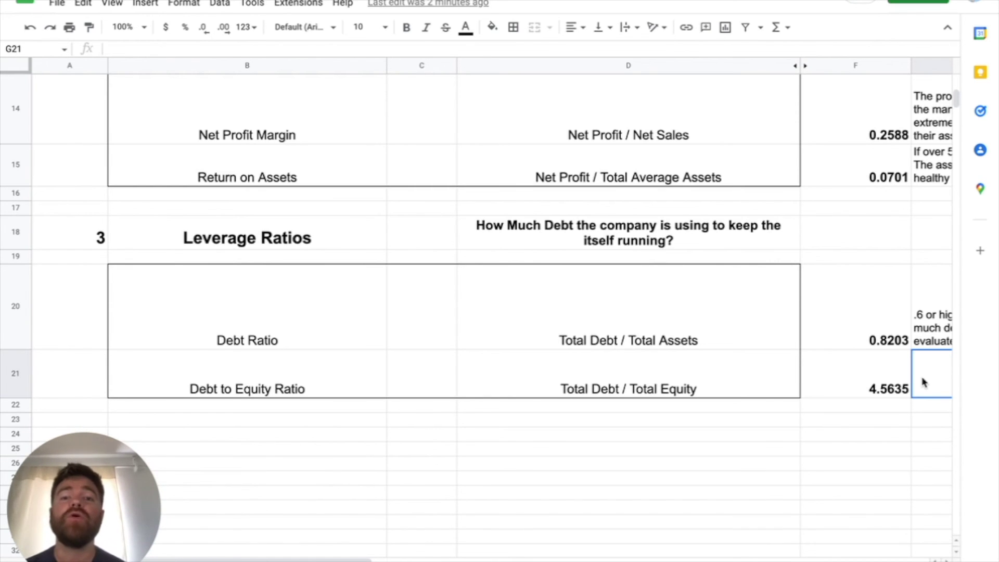
{"action": "scroll", "coordinate": [924, 383], "scroll_direction": "right", "scroll_amount": 5}
{"action": "type", "text": "Thi si"}
{"action": "key", "text": "BackSpace"}
{"action": "key", "text": "BackSpace"}
{"action": "type", "text": "s"}
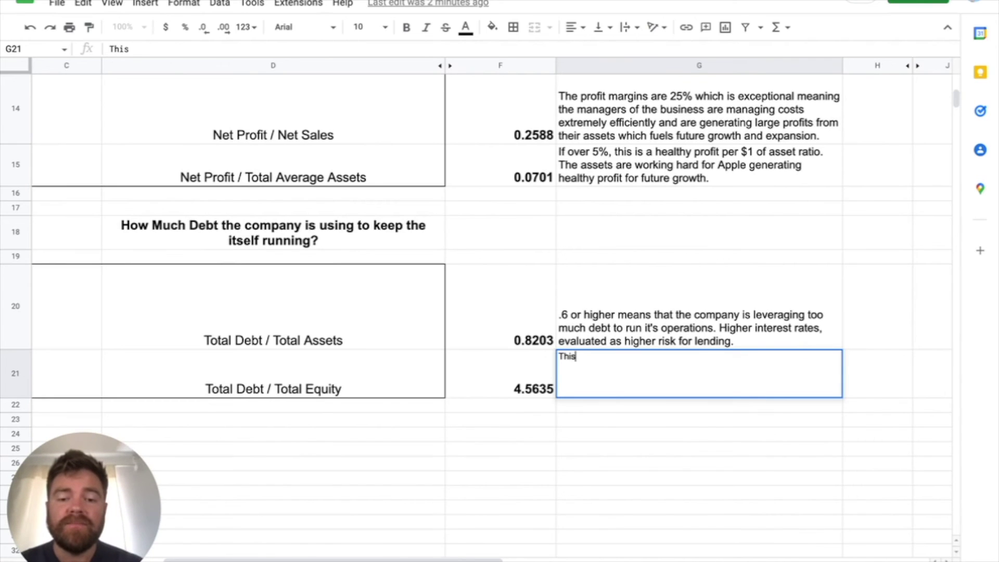
{"action": "type", "text": " is a very high "}
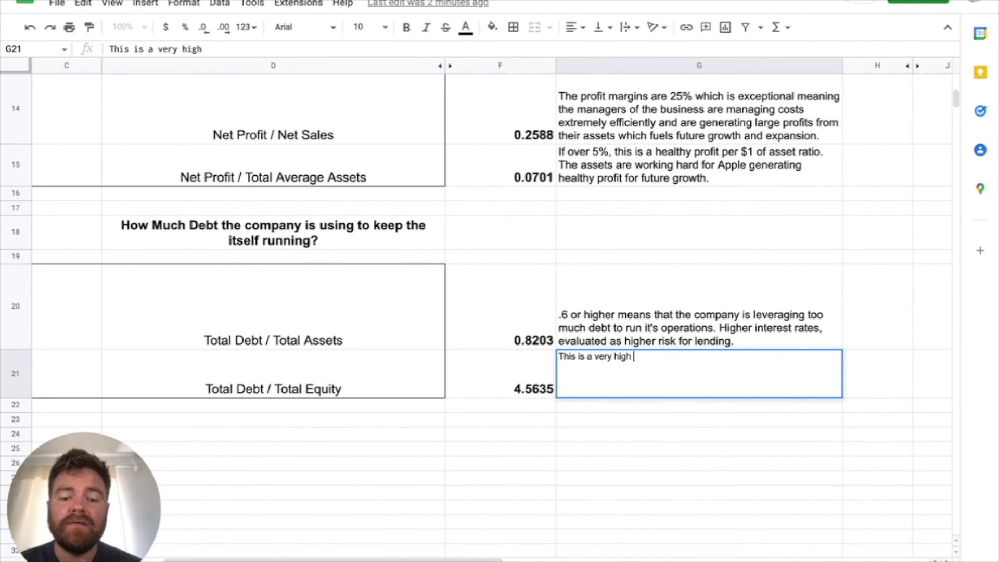
{"action": "type", "text": "debt to equity "}
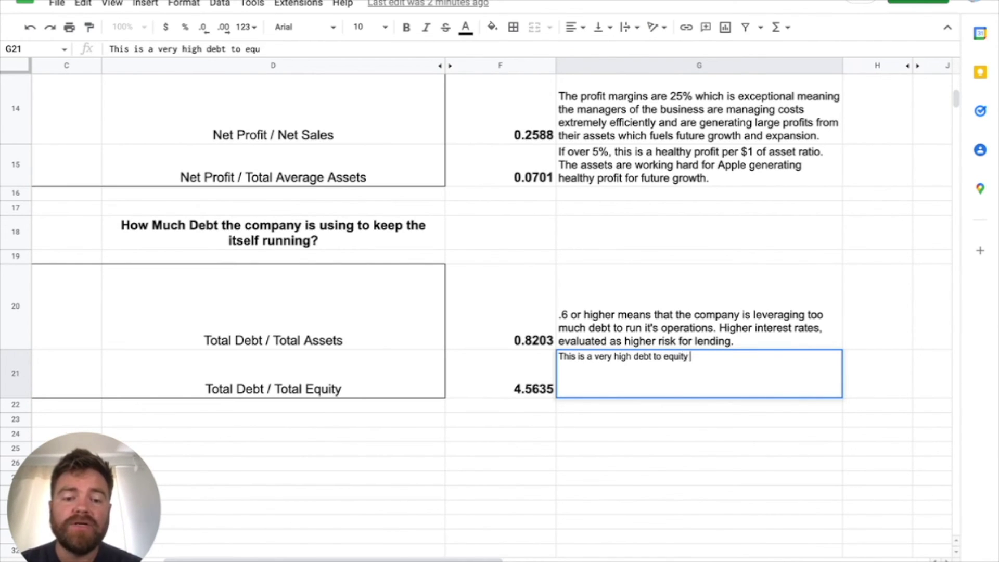
{"action": "type", "text": "ratio meaning "}
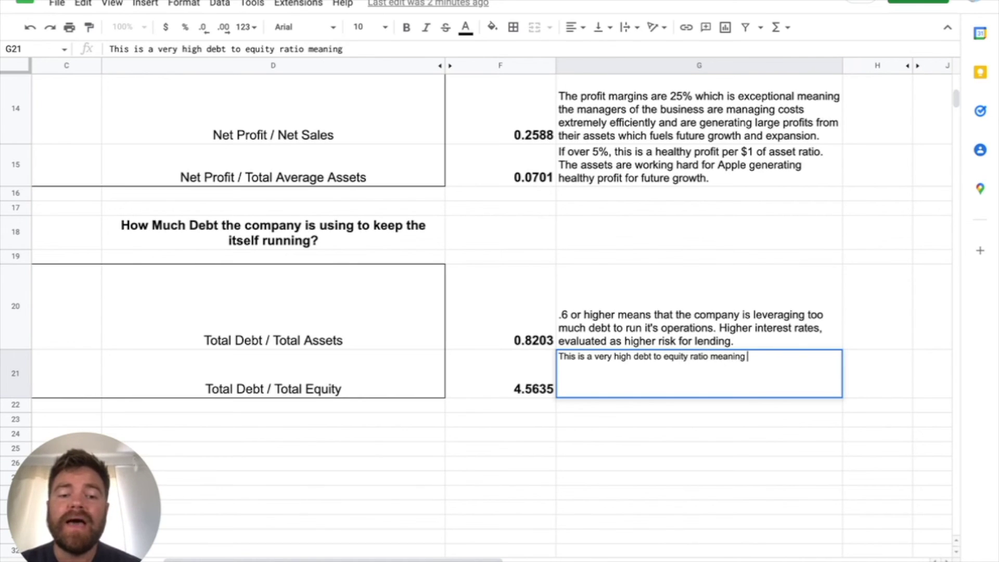
Step: Continue the G21 evaluation with "Apple is relying heavily on debt to finance it's growth compared to financing through issuing shares of stock."
{"action": "type", "text": "Apple is relying hea"}
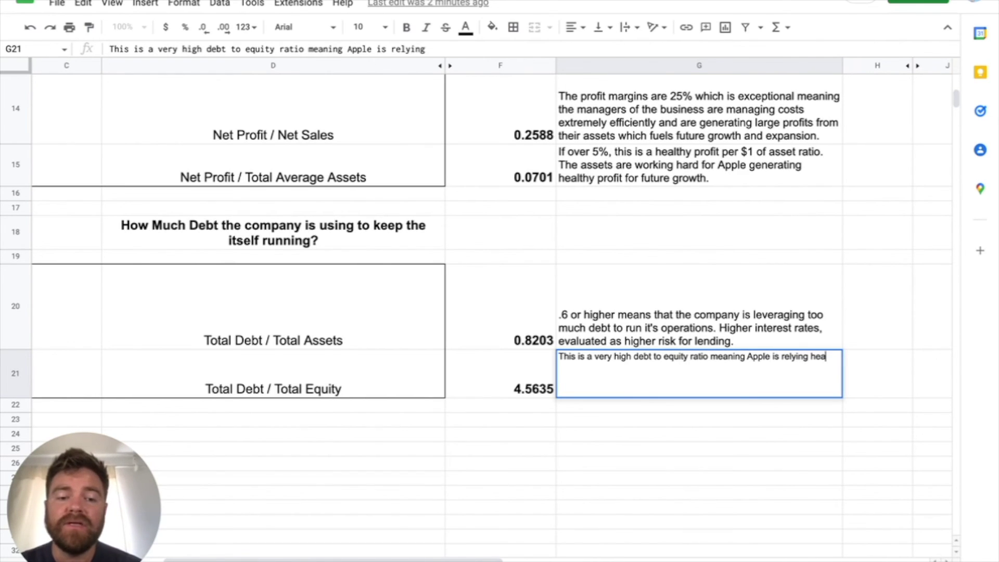
{"action": "type", "text": "vily on deb"}
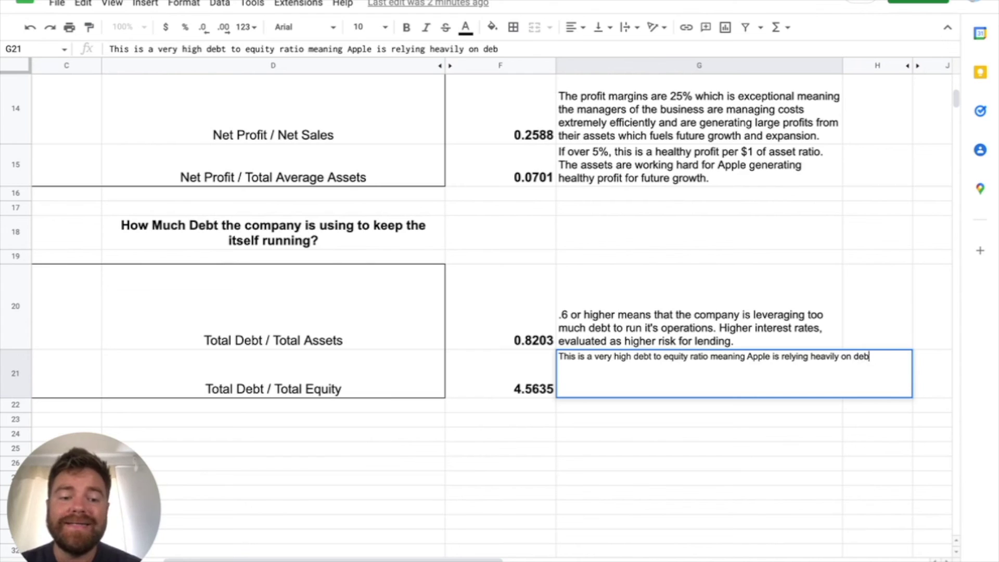
{"action": "type", "text": "t to finan"}
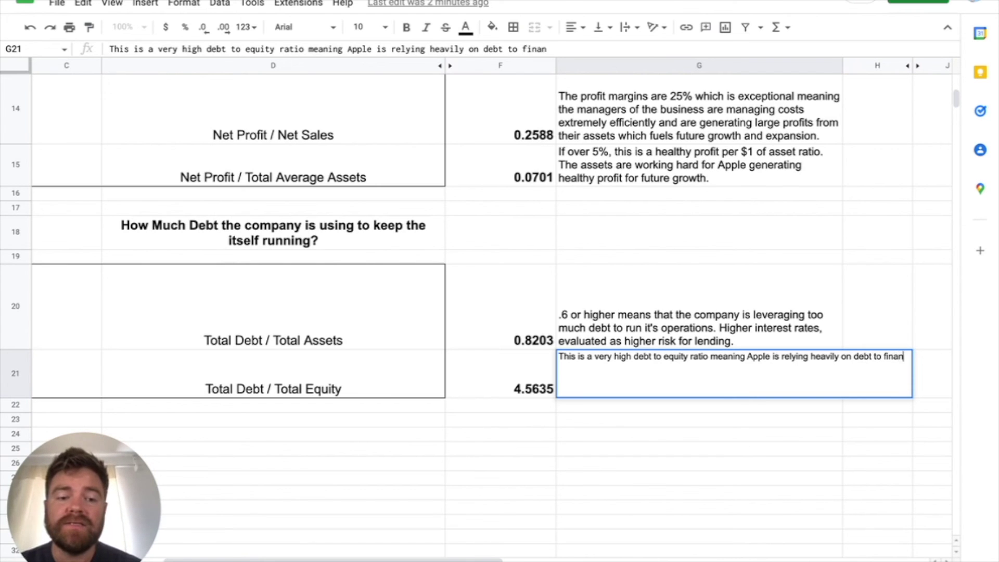
{"action": "type", "text": "ce it's growth"}
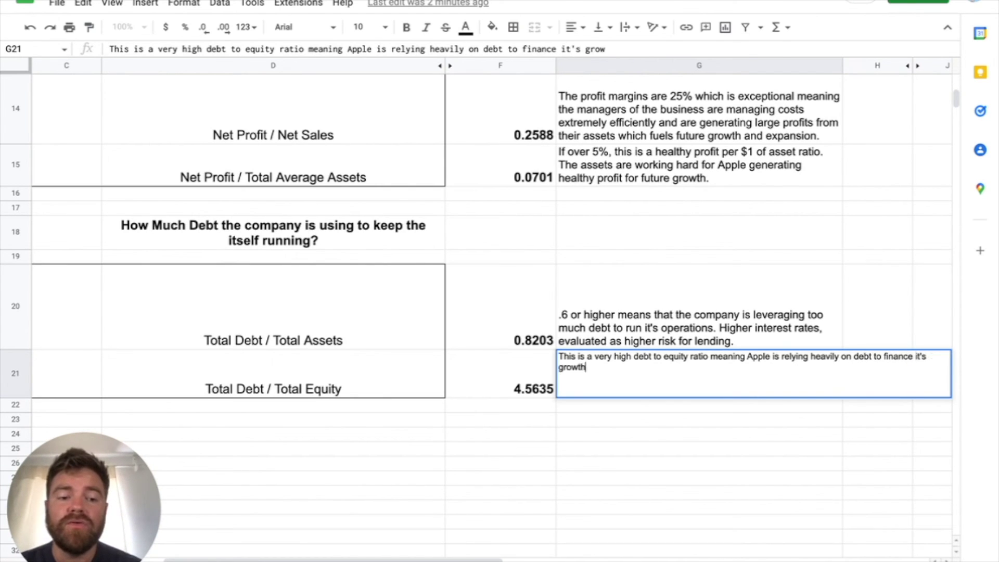
{"action": "type", "text": " compared to "}
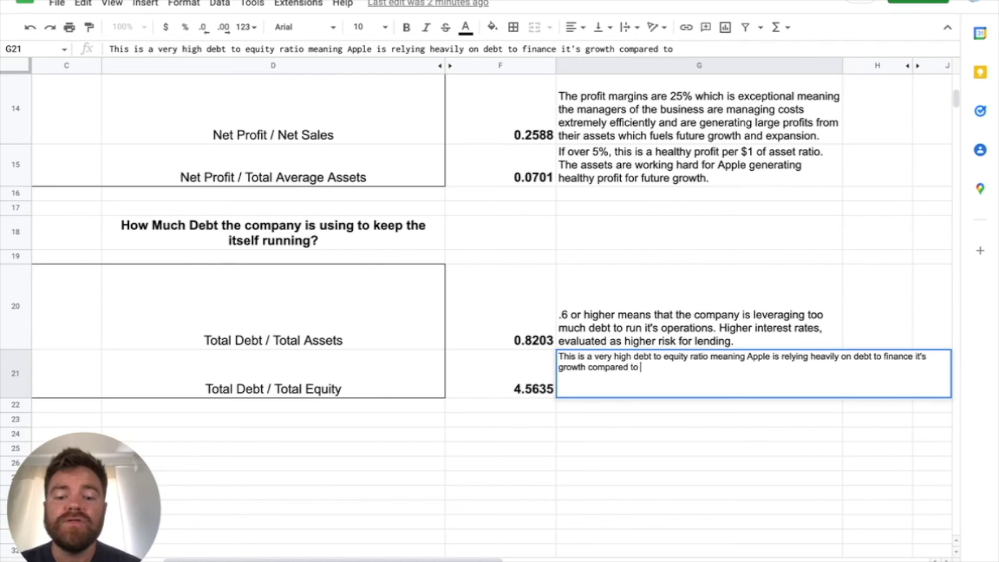
{"action": "type", "text": "financing through"}
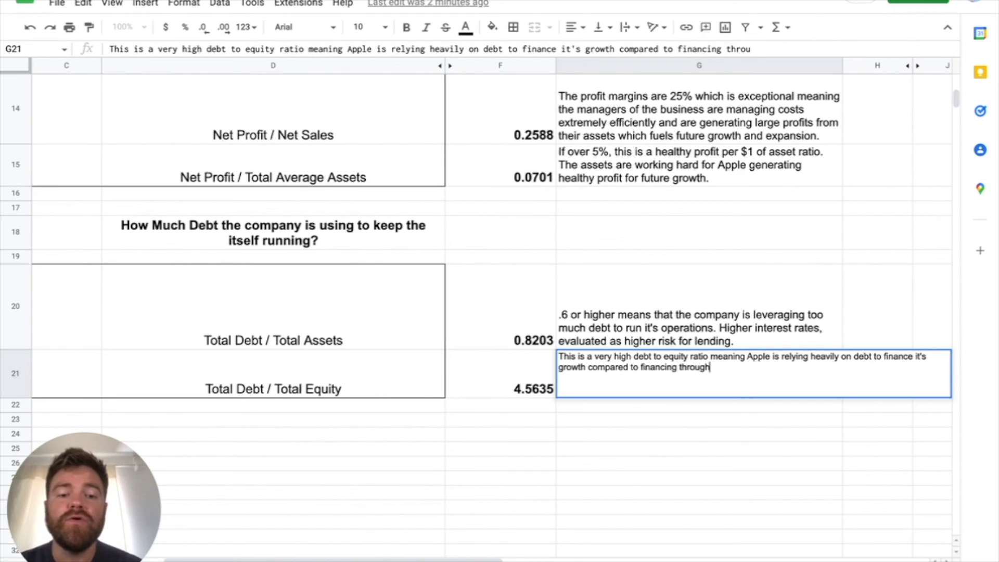
{"action": "type", "text": " share"}
{"action": "key", "text": "BackSpace"}
{"action": "key", "text": "BackSpace"}
{"action": "key", "text": "BackSpace"}
{"action": "key", "text": "BackSpace"}
{"action": "key", "text": "BackSpace"}
{"action": "type", "text": "issu"}
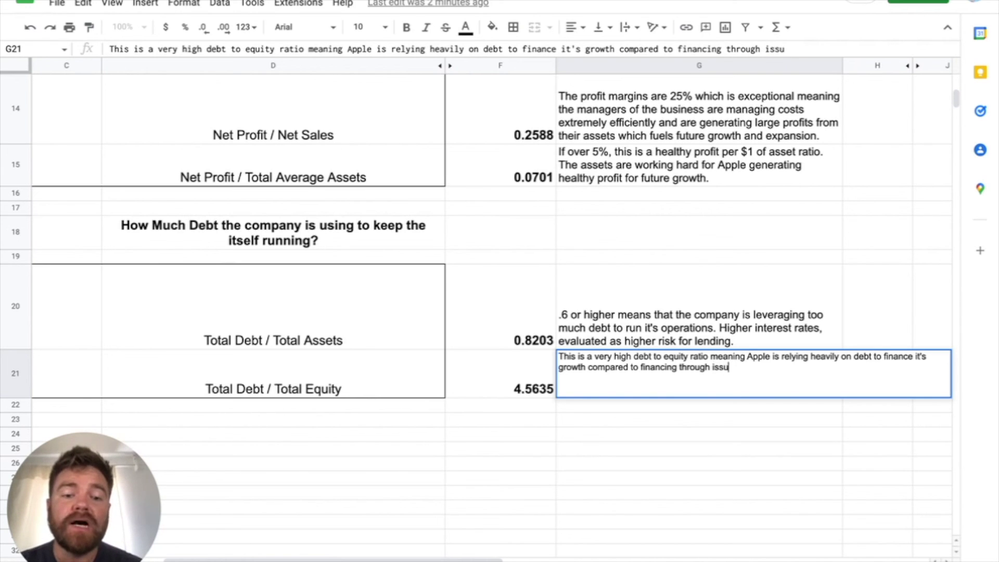
{"action": "type", "text": "ing shares"}
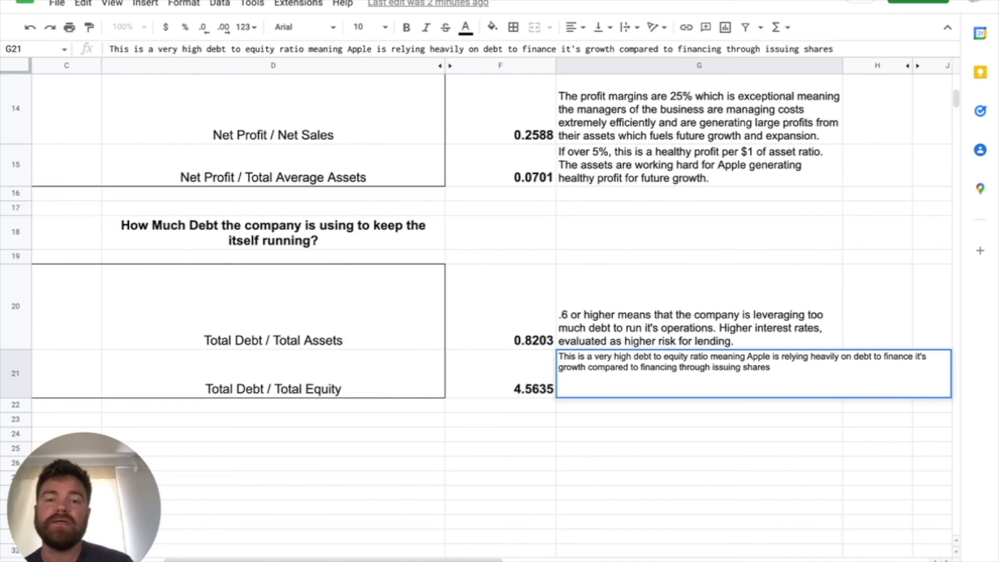
{"action": "type", "text": "of"}
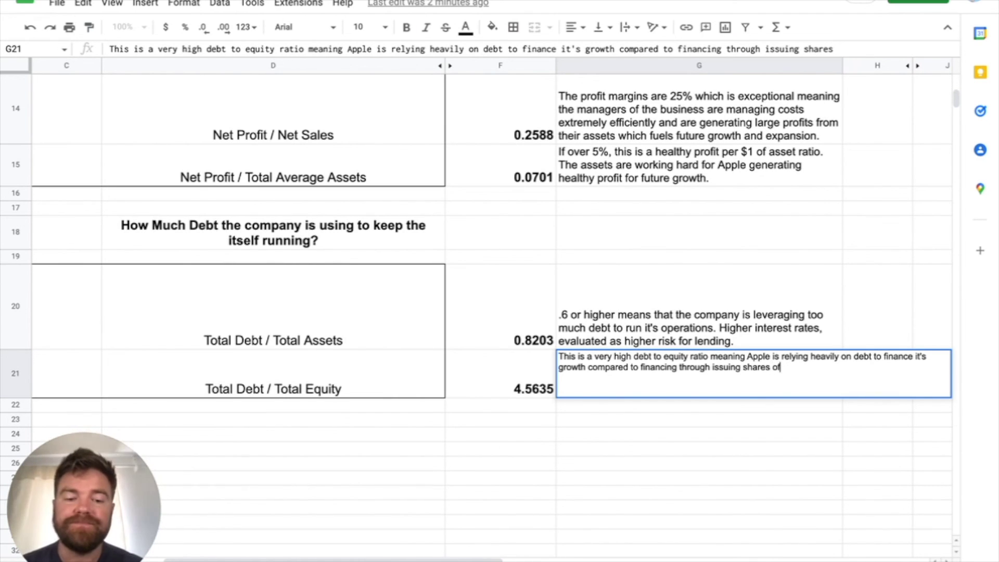
{"action": "type", "text": " stock. "}
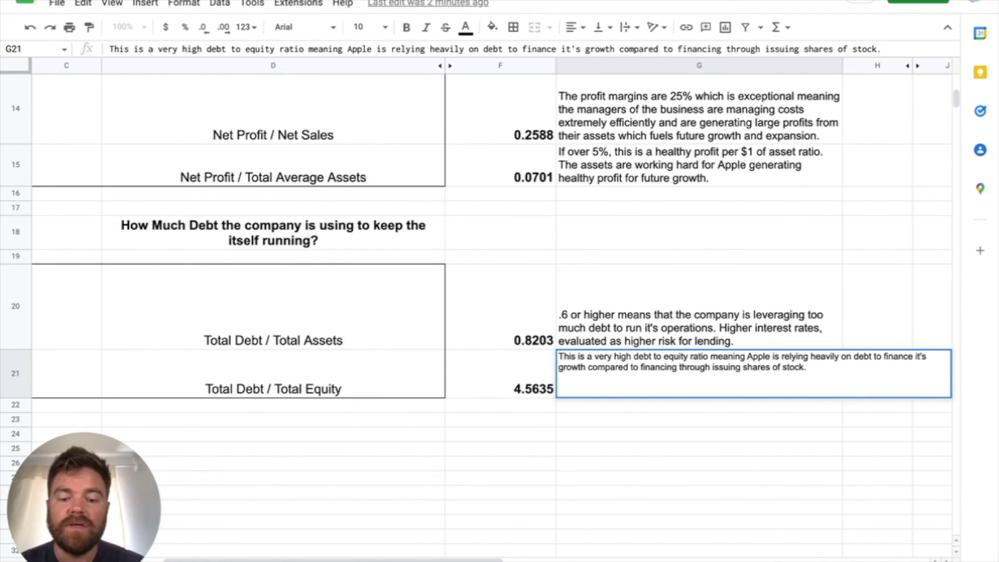
Step: Add to G21 "This is very and high and Apple should consider paying off debt and using equity to finance future growth."
{"action": "type", "text": "This is ve"}
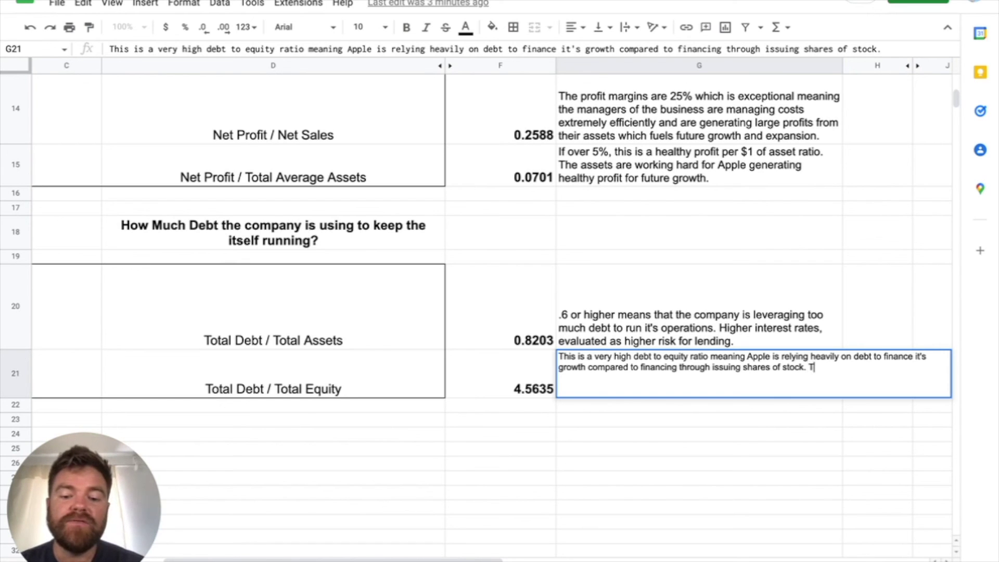
{"action": "type", "text": "ry "}
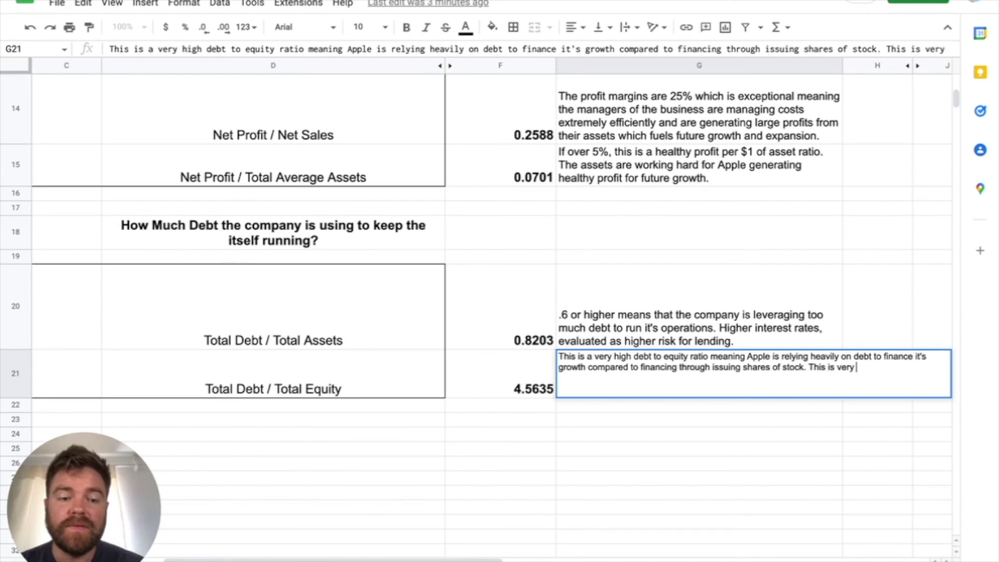
{"action": "type", "text": "and high and apple"}
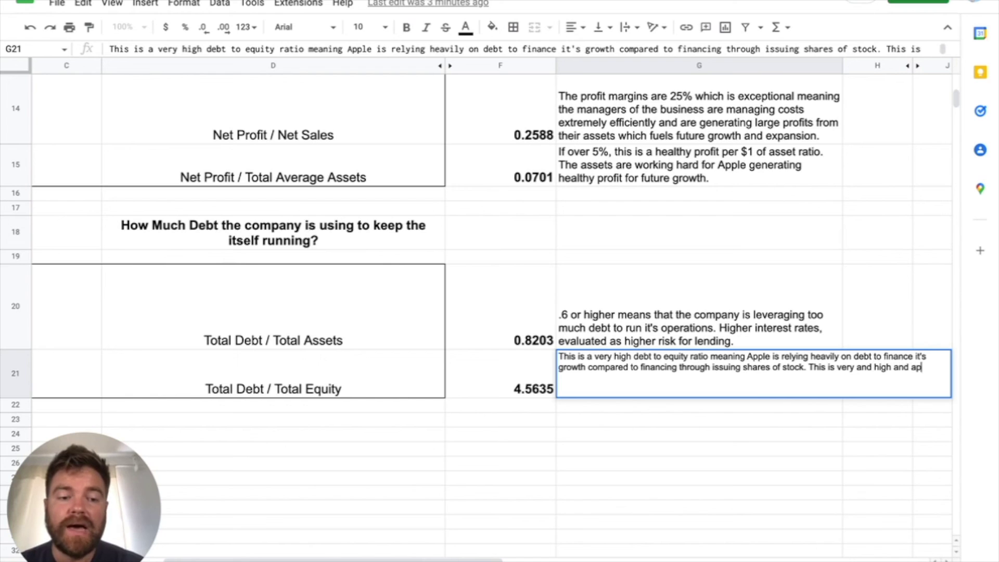
{"action": "key", "text": "BackSpace"}
{"action": "key", "text": "BackSpace"}
{"action": "key", "text": "BackSpace"}
{"action": "key", "text": "BackSpace"}
{"action": "key", "text": "BackSpace"}
{"action": "type", "text": "Apple"}
{"action": "key", "text": "BackSpace"}
{"action": "key", "text": "BackSpace"}
{"action": "key", "text": "BackSpace"}
{"action": "key", "text": "BackSpace"}
{"action": "type", "text": "pple sho"}
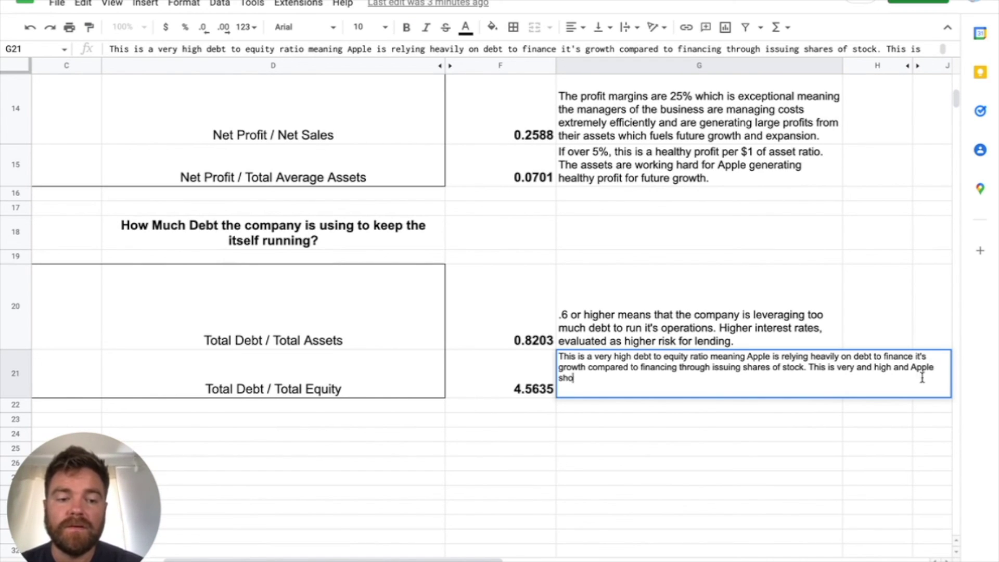
{"action": "type", "text": "uld consider "}
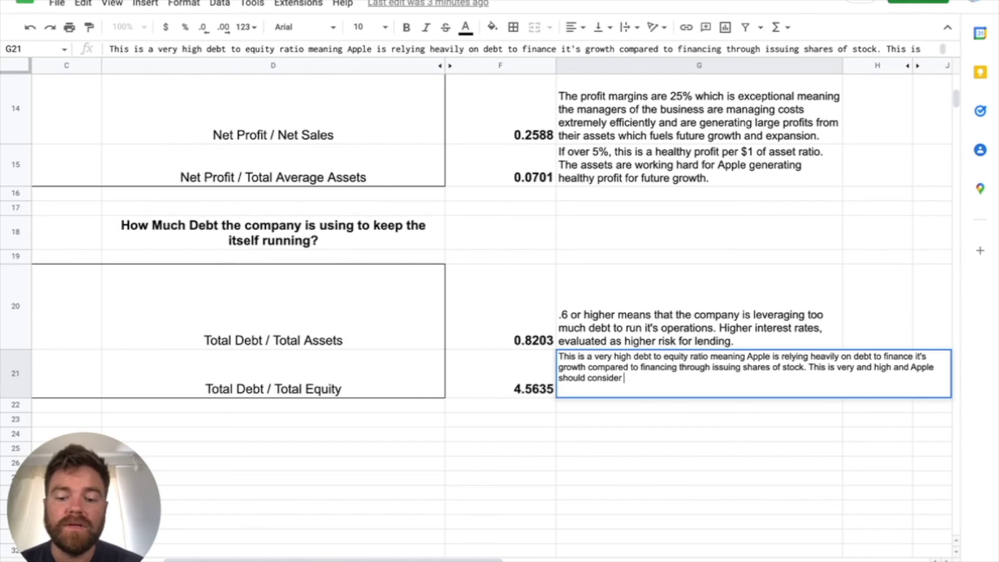
{"action": "type", "text": "paying off debt"}
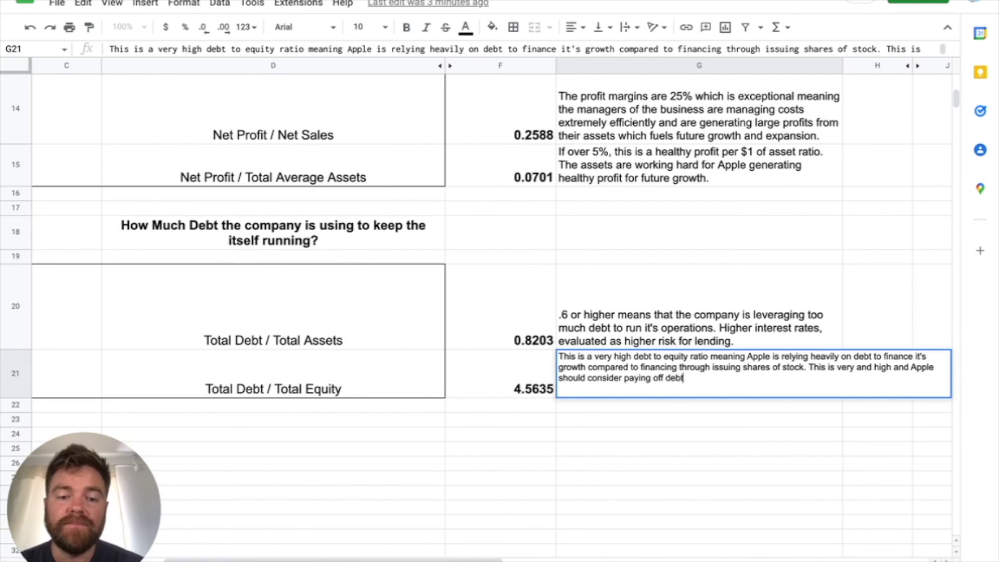
{"action": "type", "text": " and using equity"}
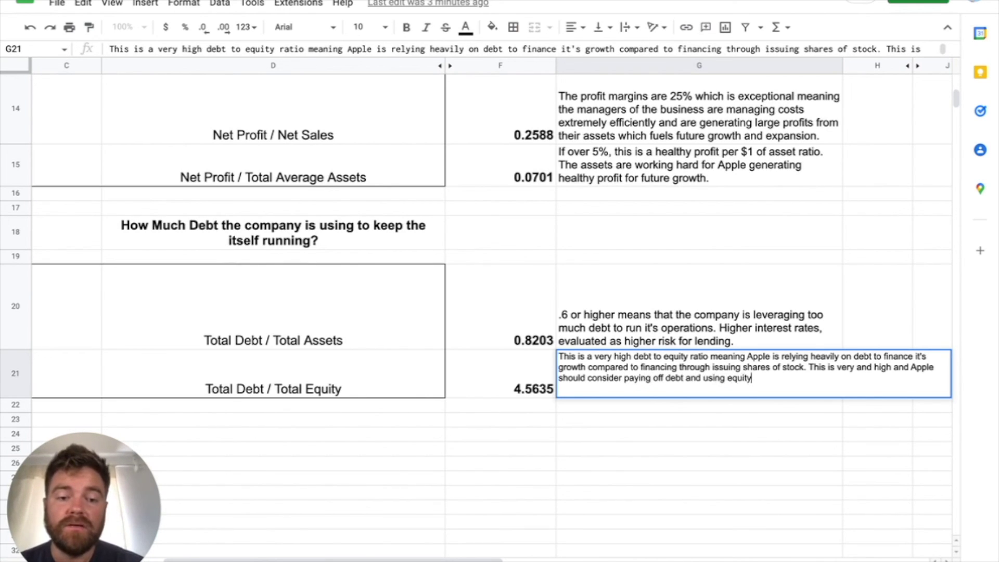
{"action": "type", "text": " to finance future growth."}
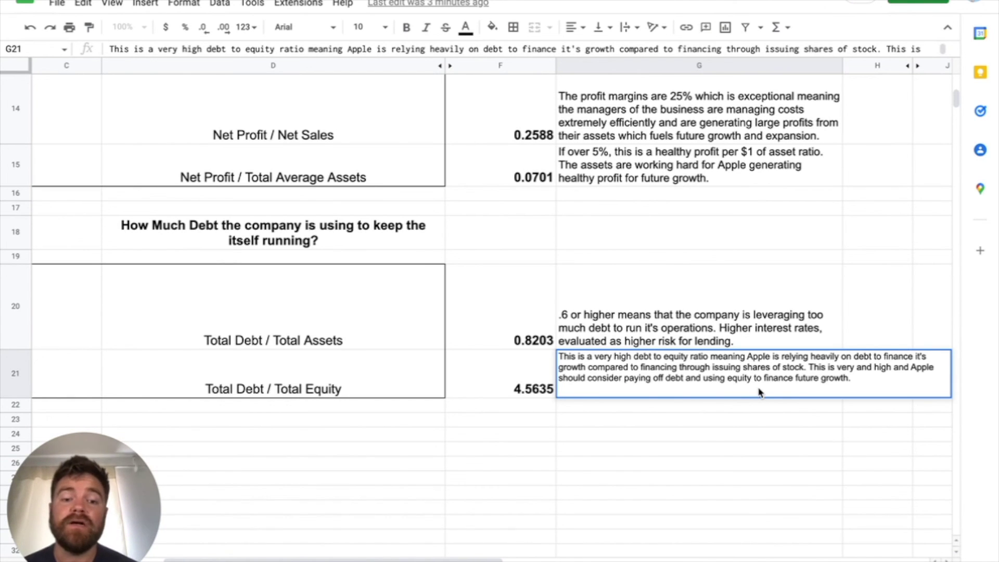
Step: Insert "more" before "equity" in the last sentence of G21 and commit the cell entry
{"action": "left_click", "coordinate": [727, 378]}
{"action": "type", "text": "more"}
{"action": "key", "text": "Return"}
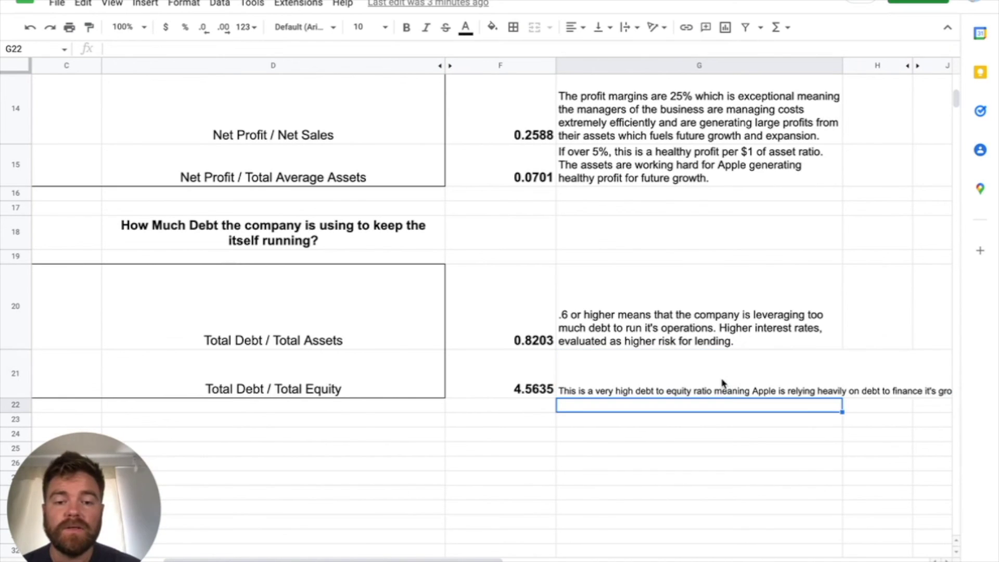
Step: Copy the cell formatting of G20 onto the debt to equity evaluation in G21 and make row 21 taller to fit the text
{"action": "left_click", "coordinate": [665, 343]}
{"action": "left_click", "coordinate": [90, 27]}
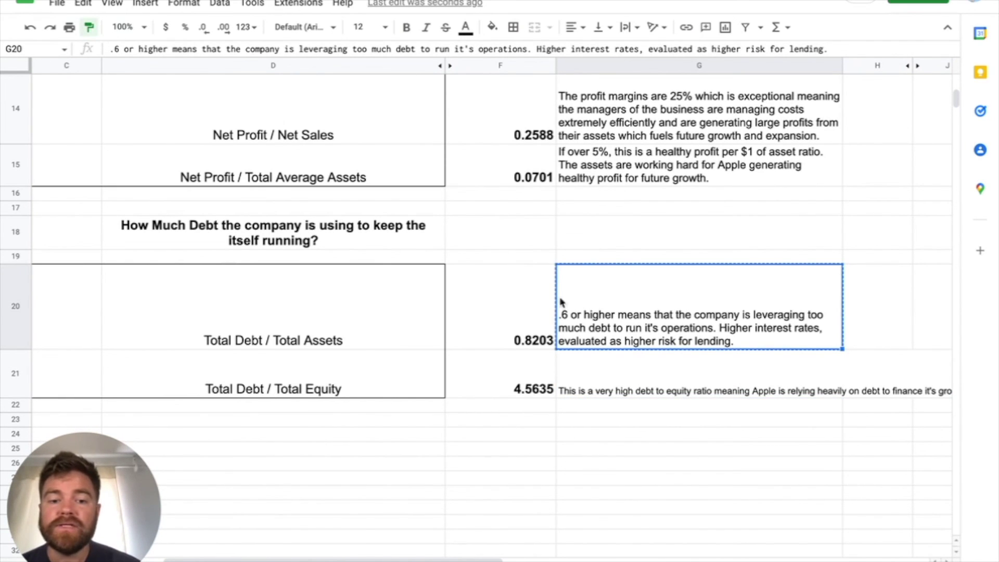
{"action": "left_click", "coordinate": [591, 373]}
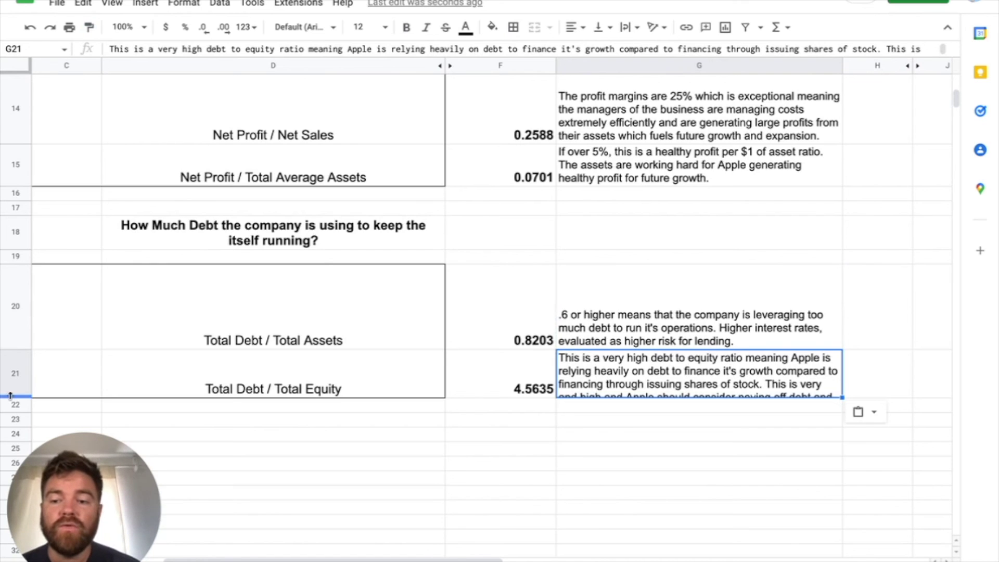
{"action": "left_click_drag", "start_coordinate": [10, 397], "coordinate": [10, 425]}
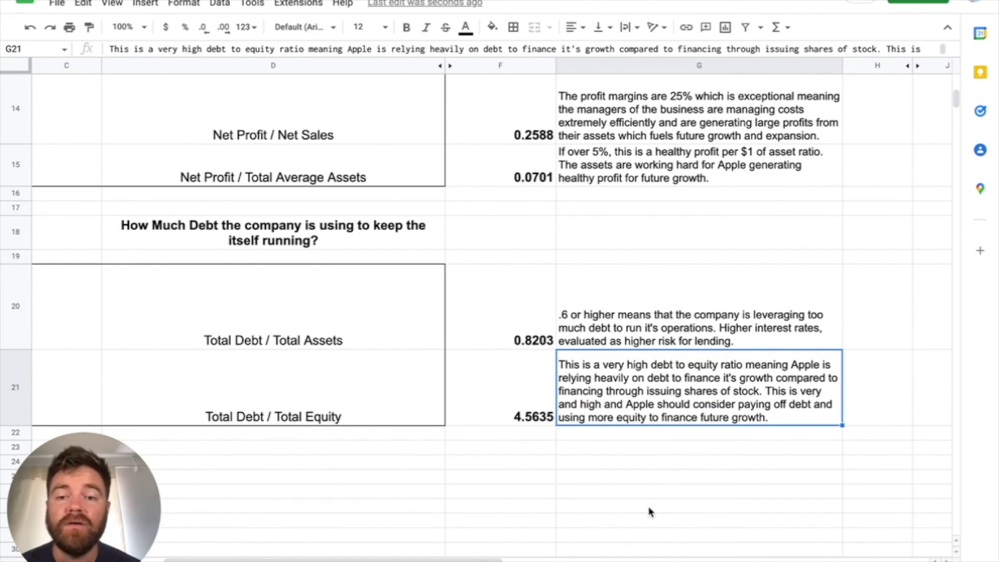
{"action": "scroll", "coordinate": [650, 512], "scroll_direction": "up", "scroll_amount": 3}
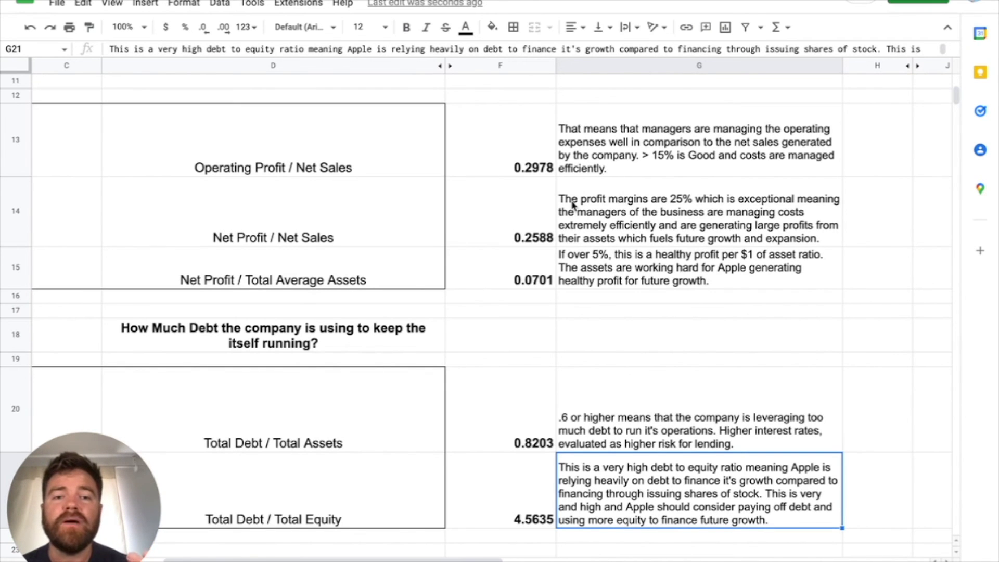
{"action": "scroll", "coordinate": [572, 204], "scroll_direction": "up", "scroll_amount": 5}
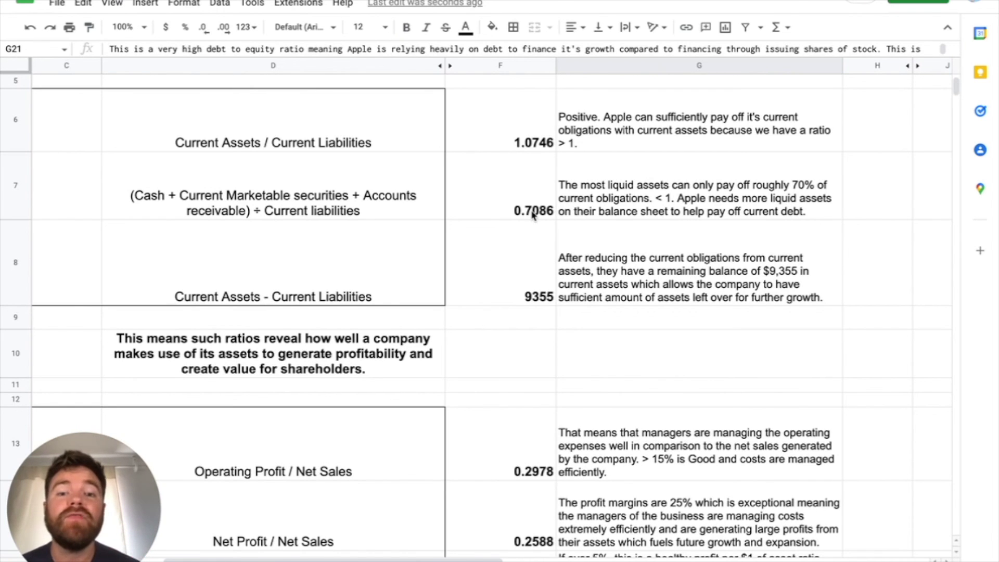
{"action": "scroll", "coordinate": [533, 215], "scroll_direction": "down", "scroll_amount": 6}
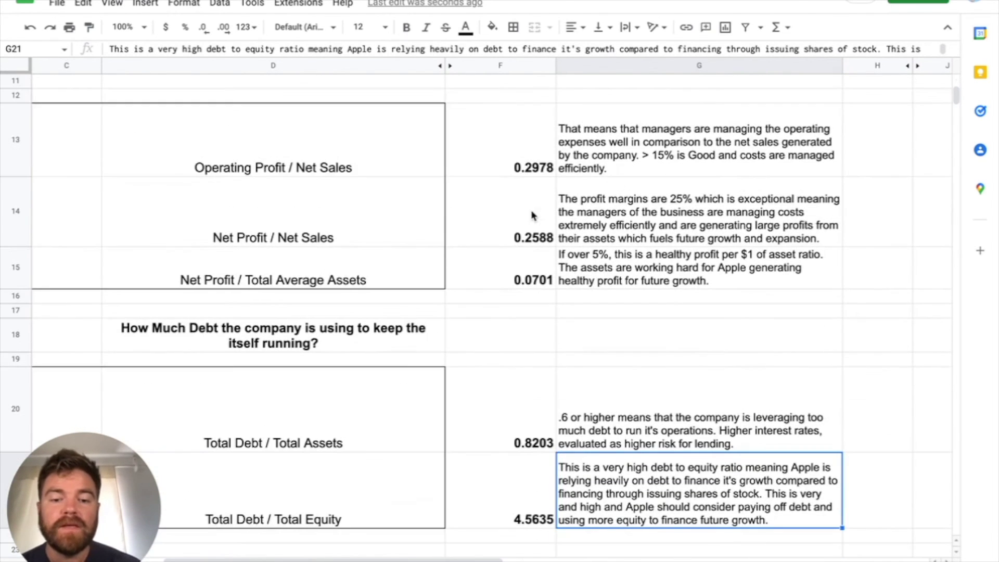